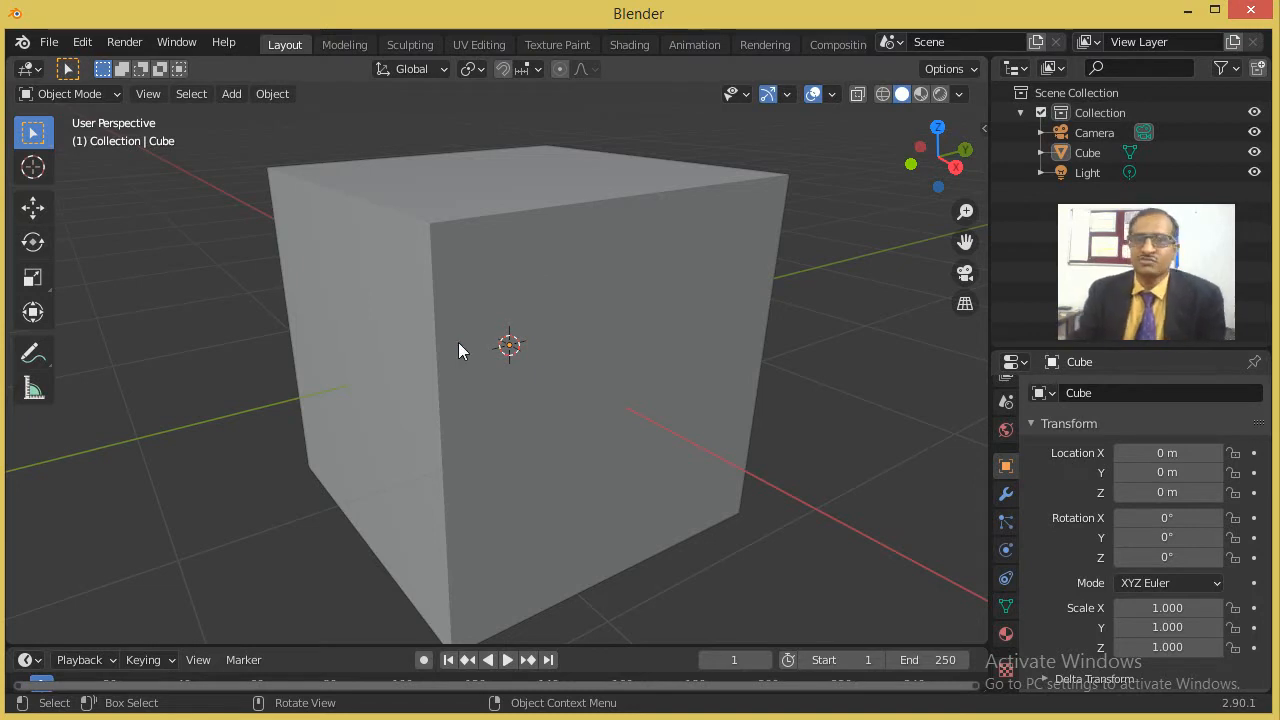
scroll(490, 348, down, 1)
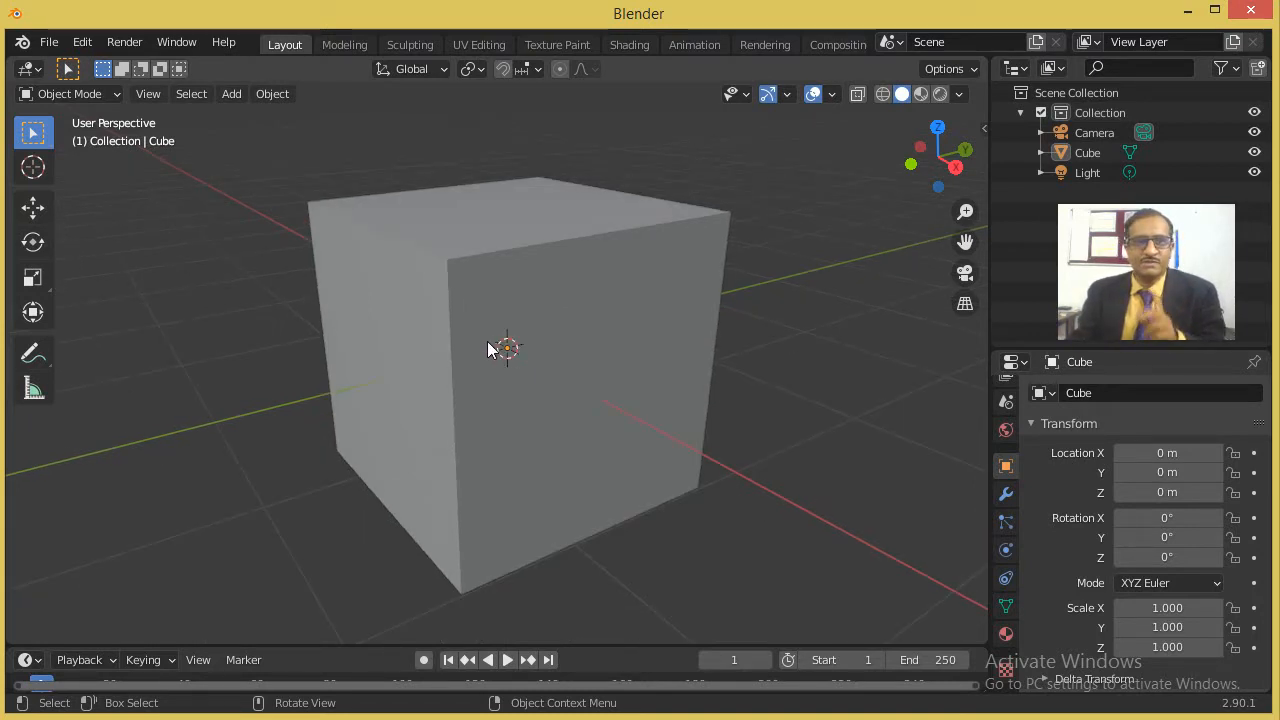
click(233, 97)
mouse_move(262, 117)
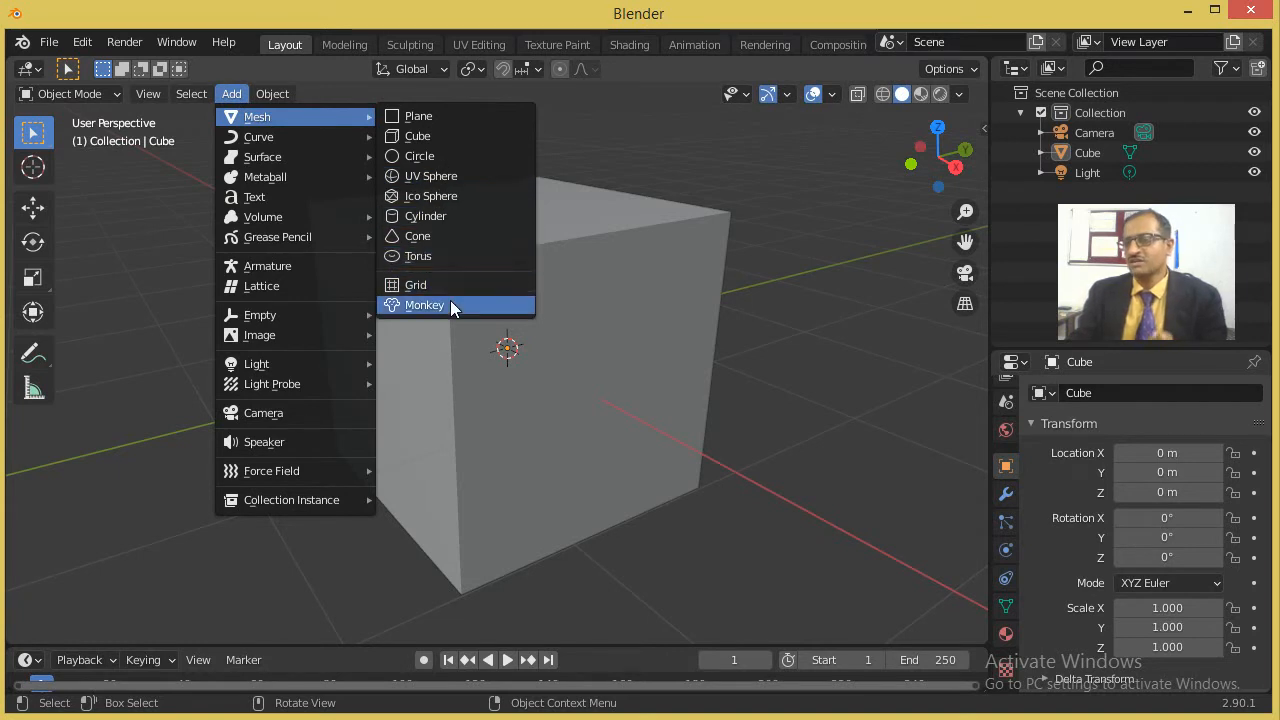
mouse_move(352, 140)
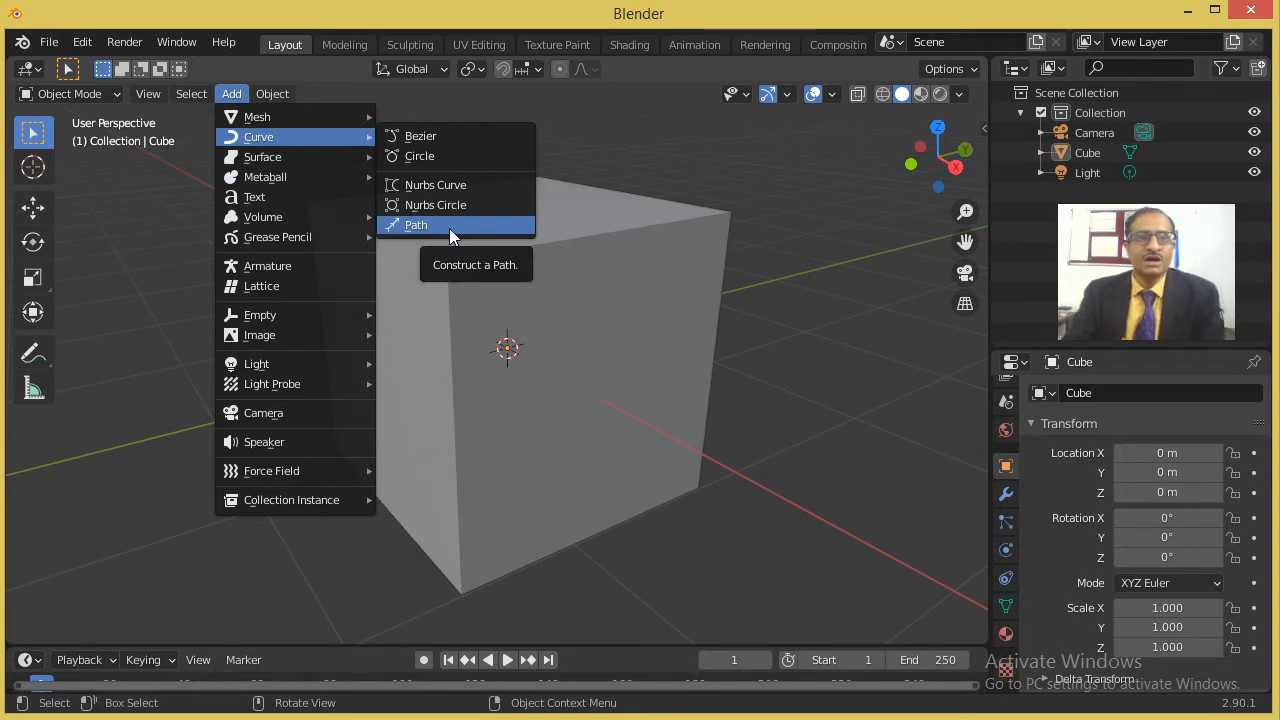
click(343, 118)
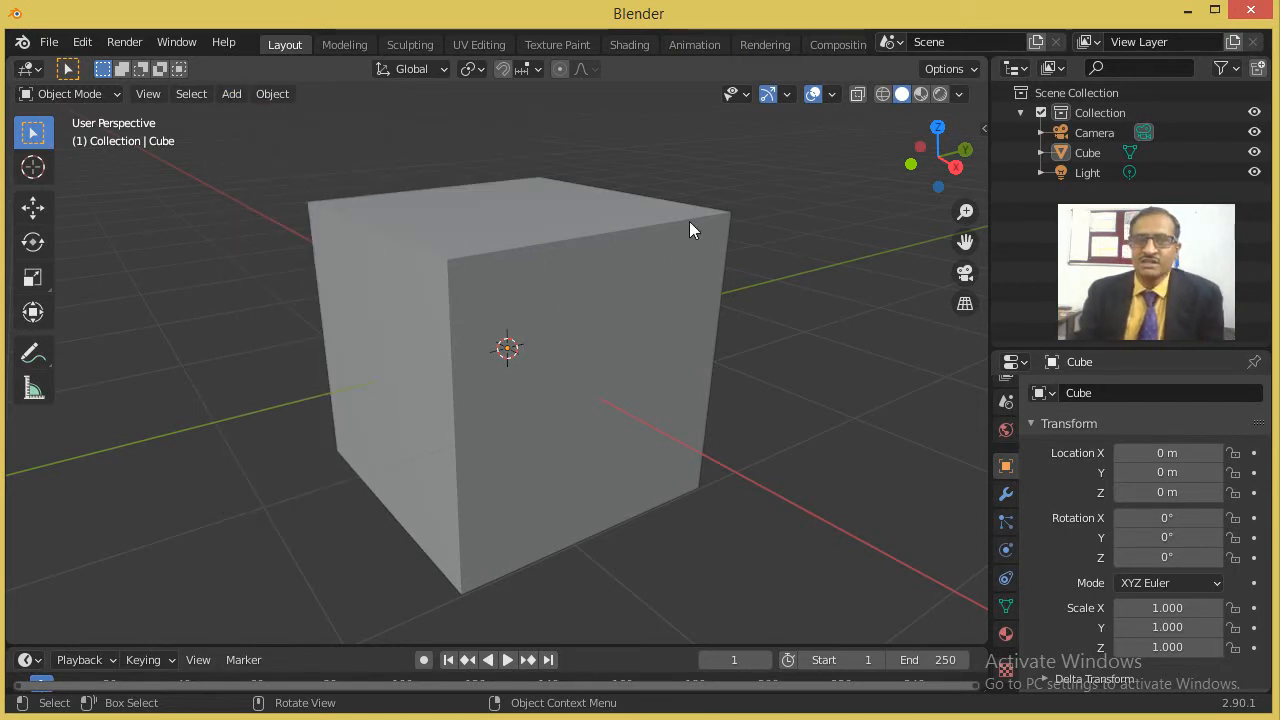
Open the add-on preferences and list the add-ons of all categories.
click(81, 45)
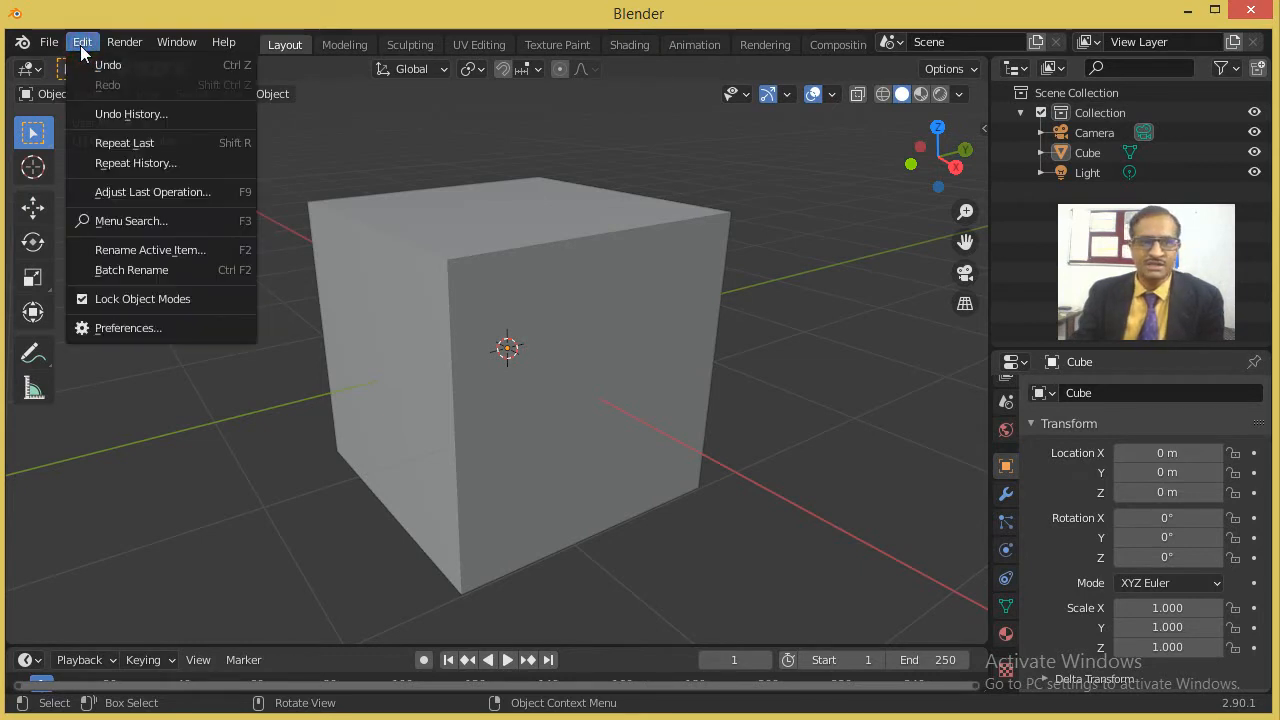
click(148, 326)
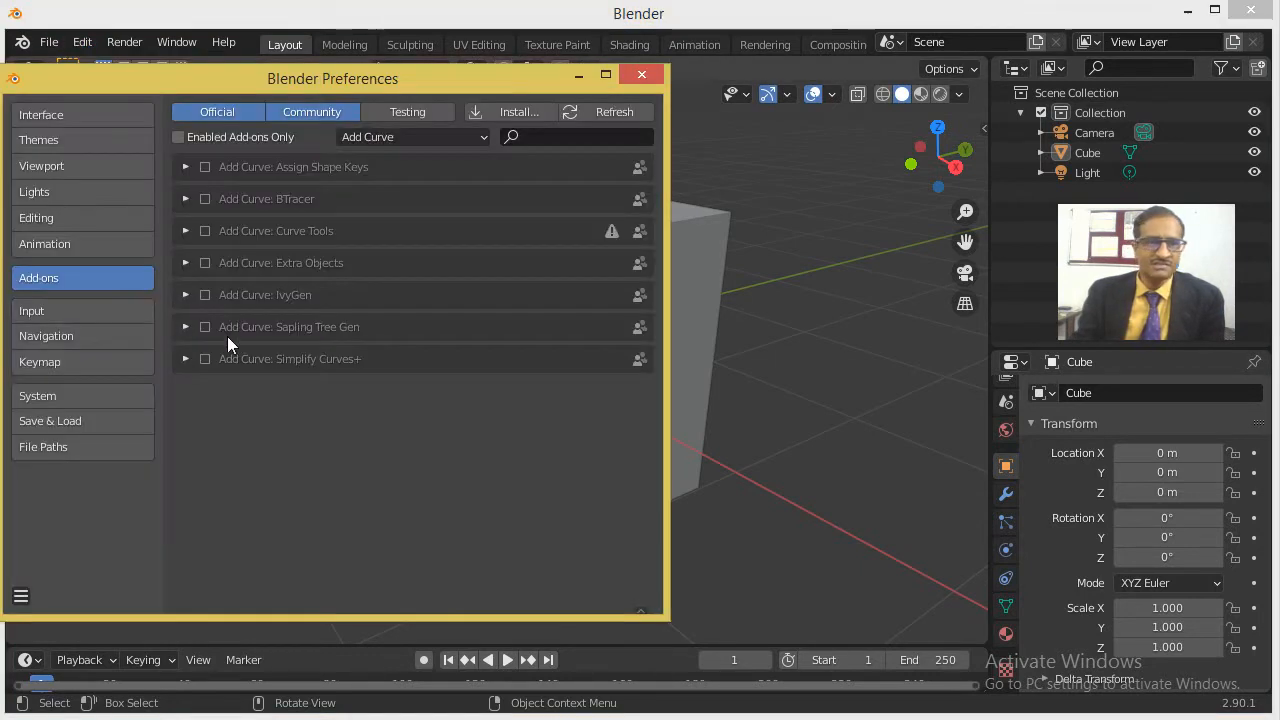
click(44, 279)
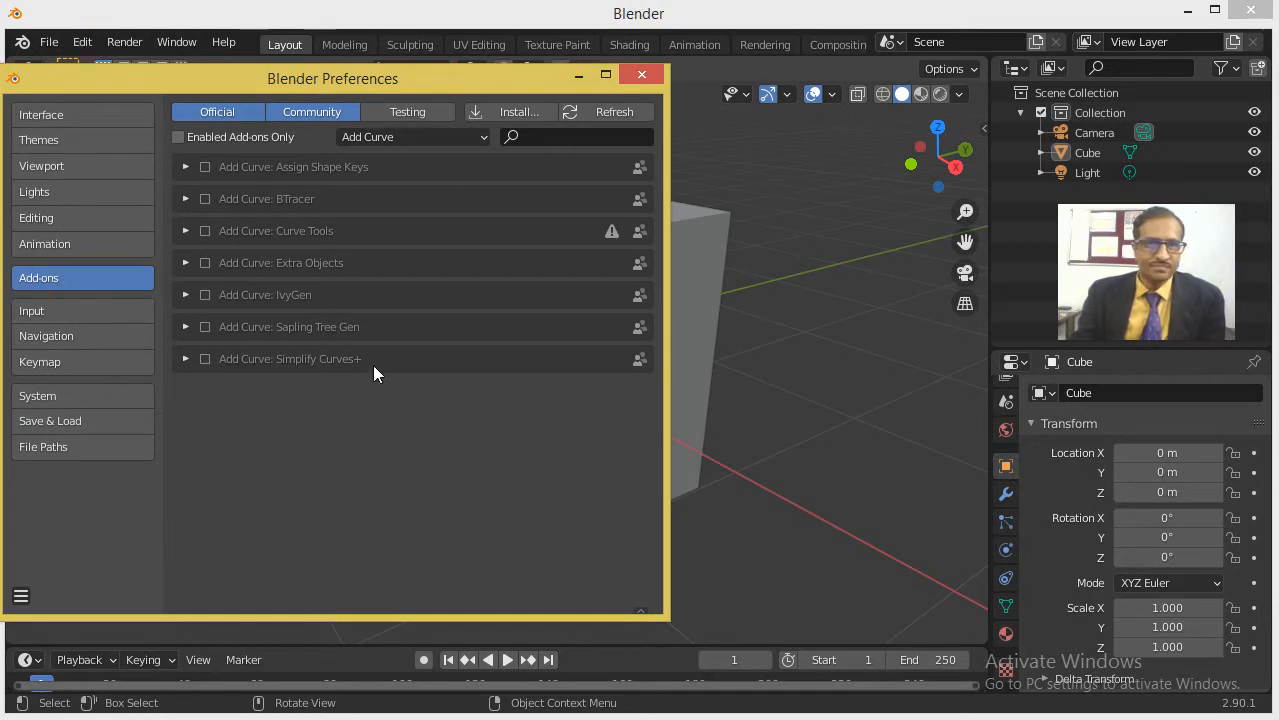
click(370, 136)
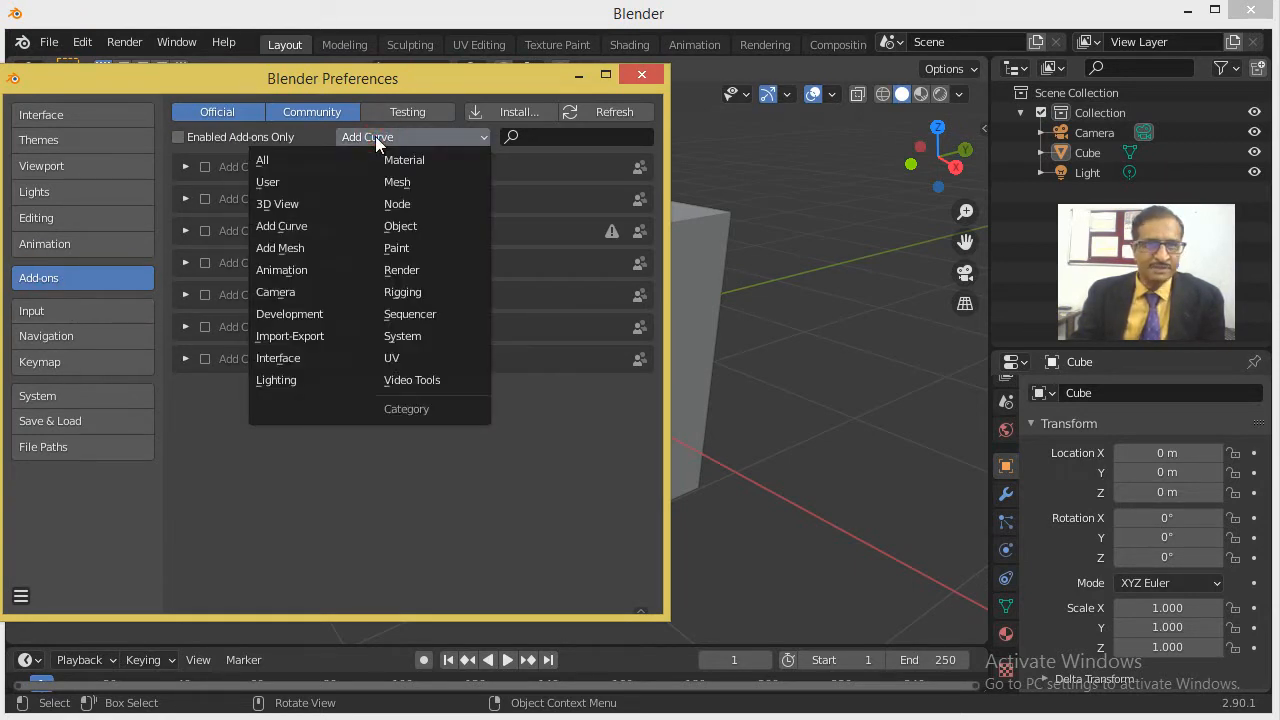
click(272, 160)
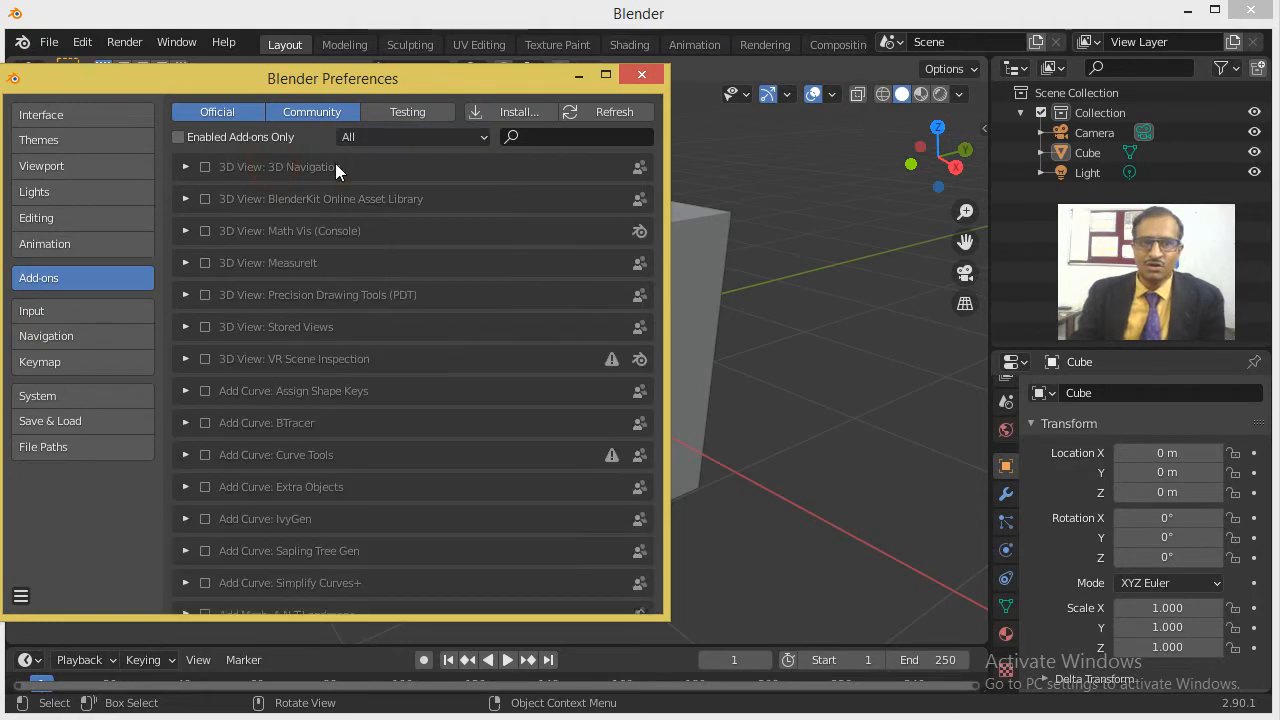
Look through the complete list of available add-ons, from 3D View to System, and return to its beginning.
scroll(378, 260, down, 10)
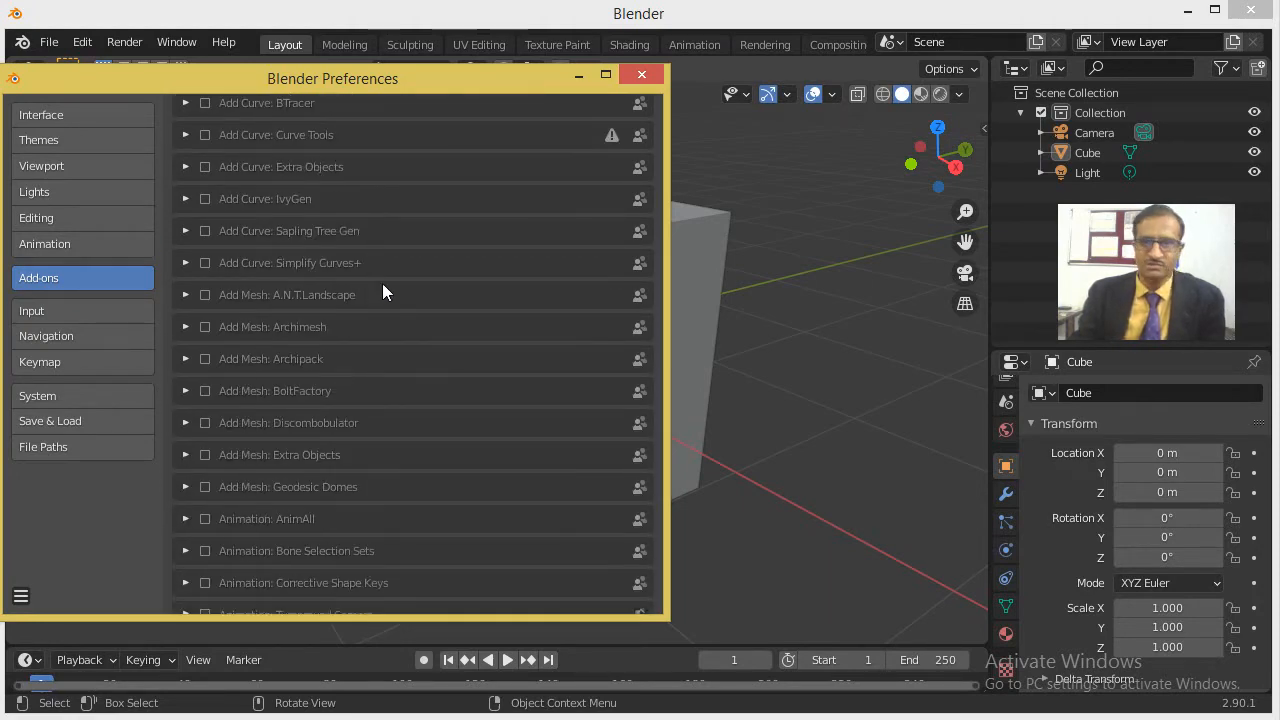
scroll(383, 290, down, 20)
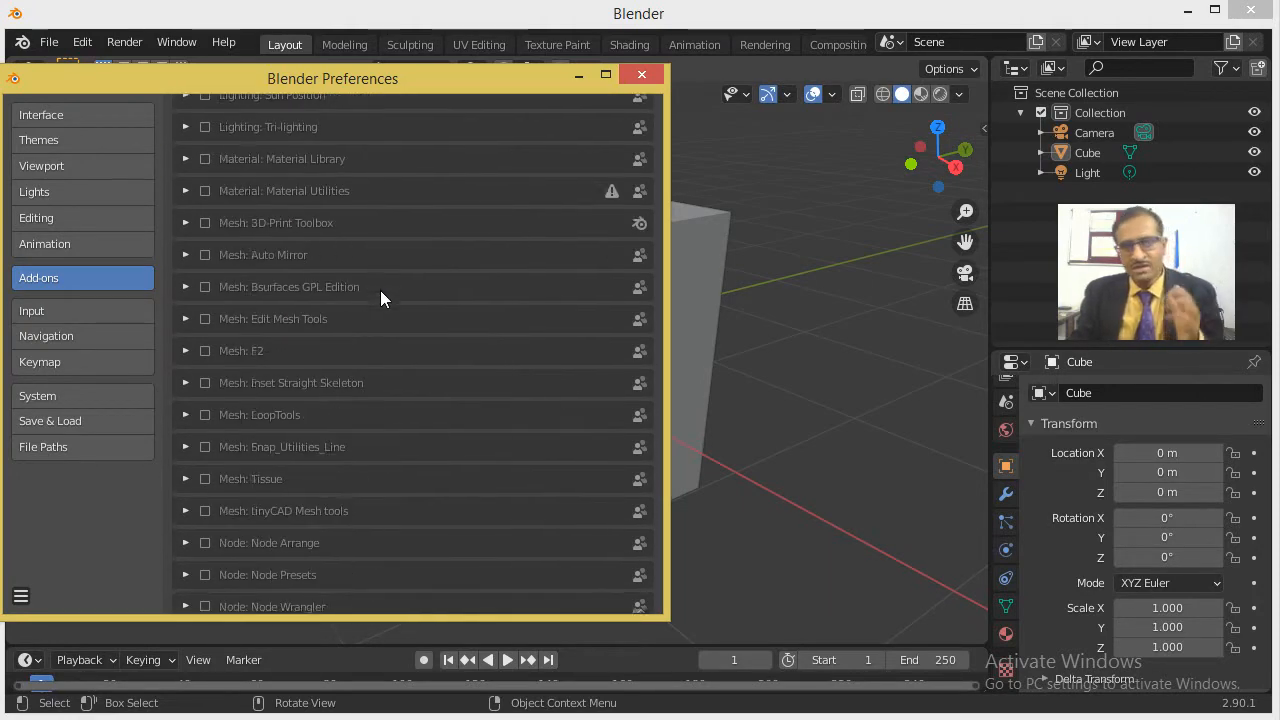
scroll(240, 280, down, 8)
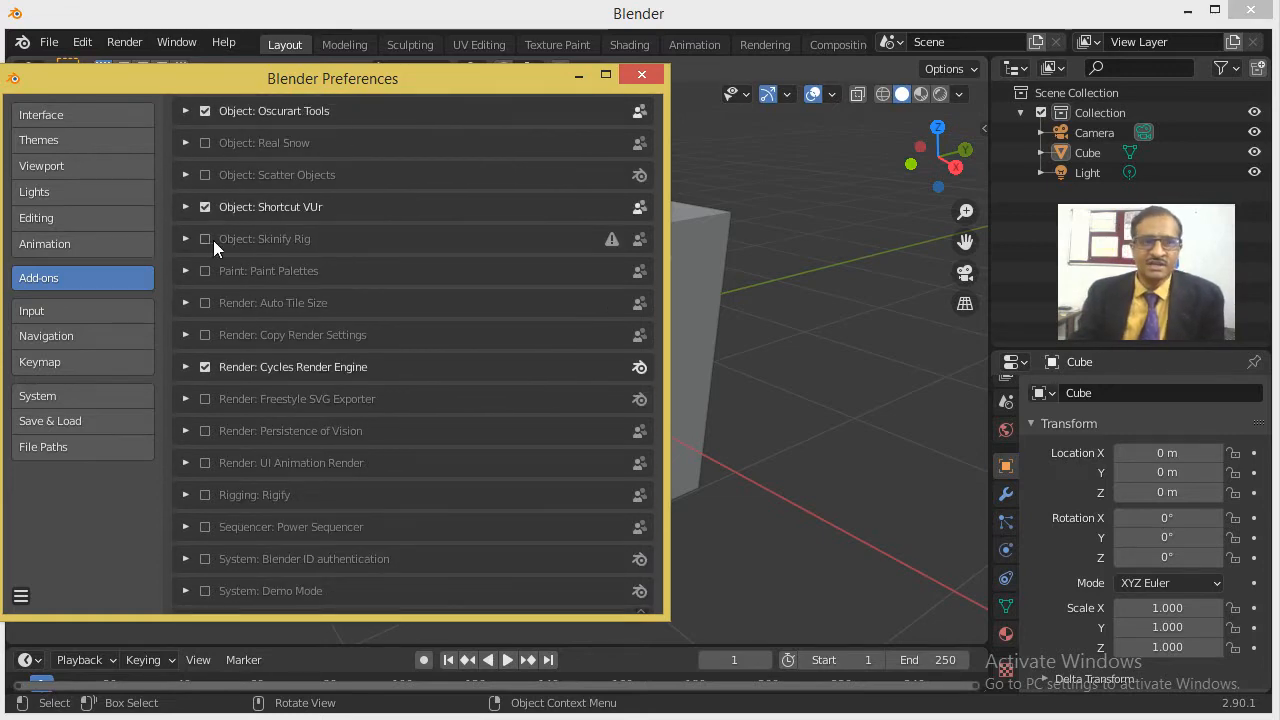
scroll(220, 238, up, 5)
scroll(228, 230, up, 20)
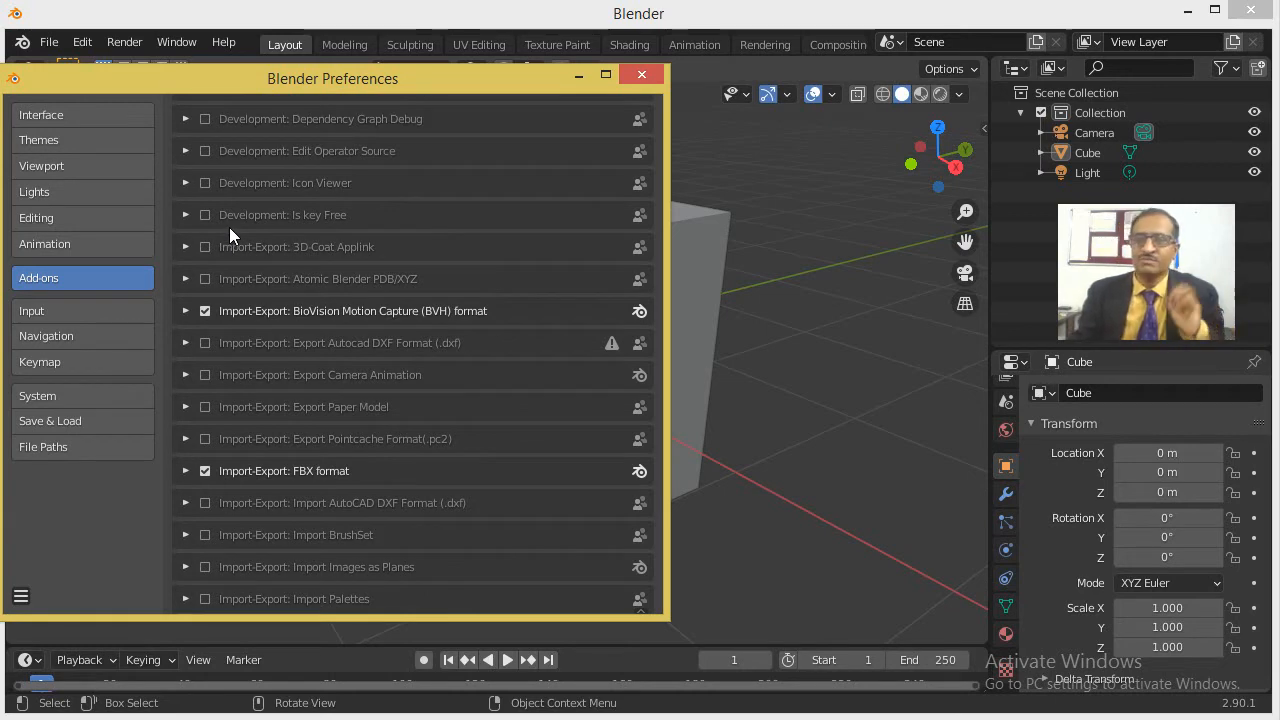
scroll(390, 200, up, 15)
scroll(390, 214, up, 2)
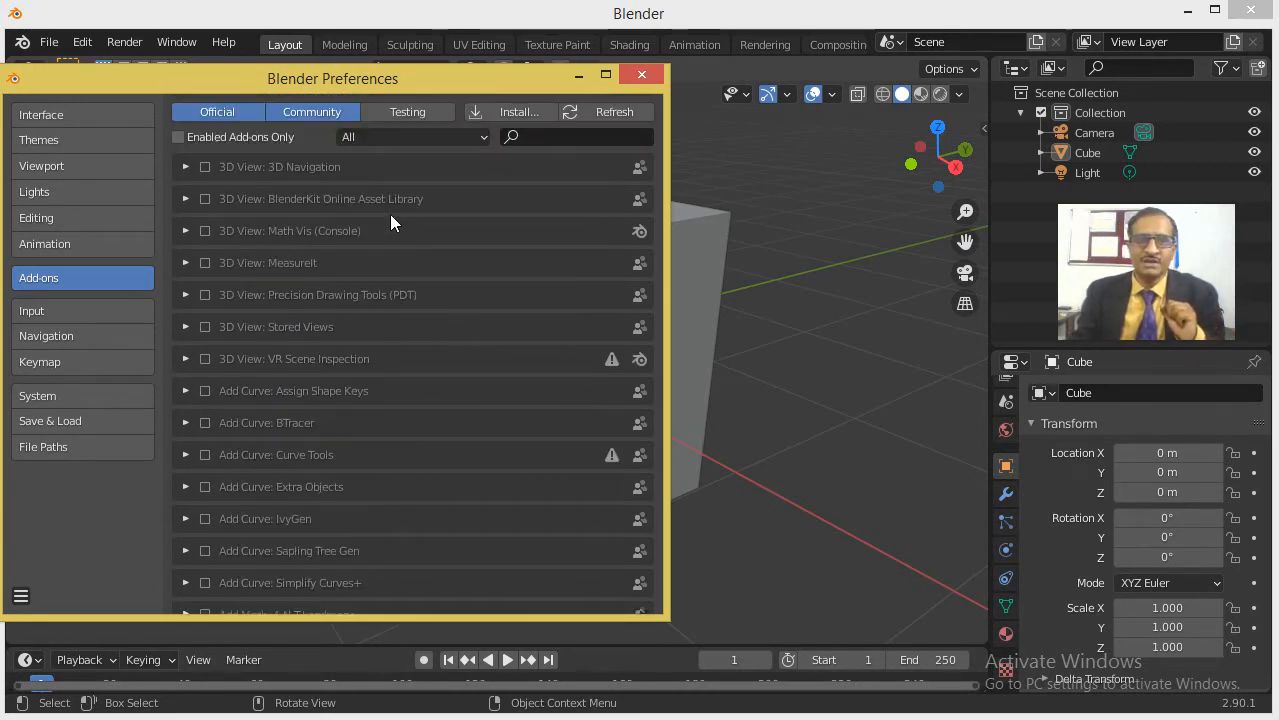
Filter the add-ons to Add Mesh, enable Add Mesh: A.N.T.Landscape, and save and close the preferences.
click(450, 137)
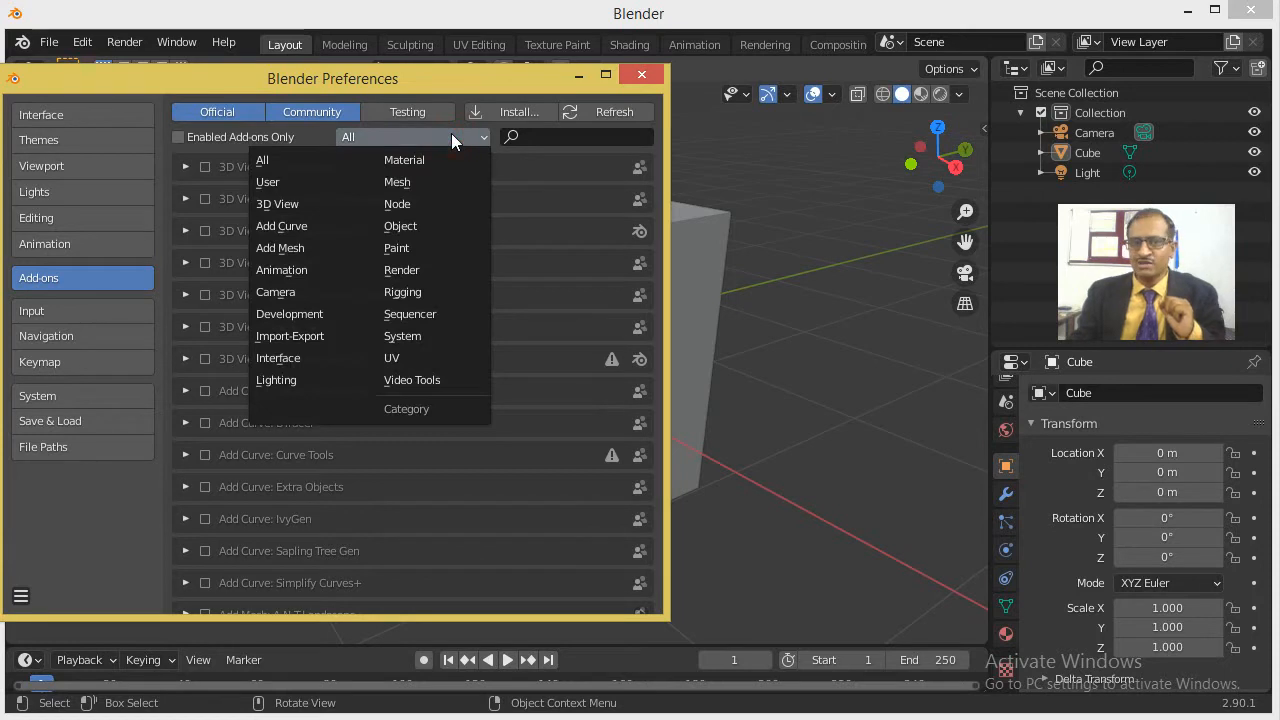
click(297, 246)
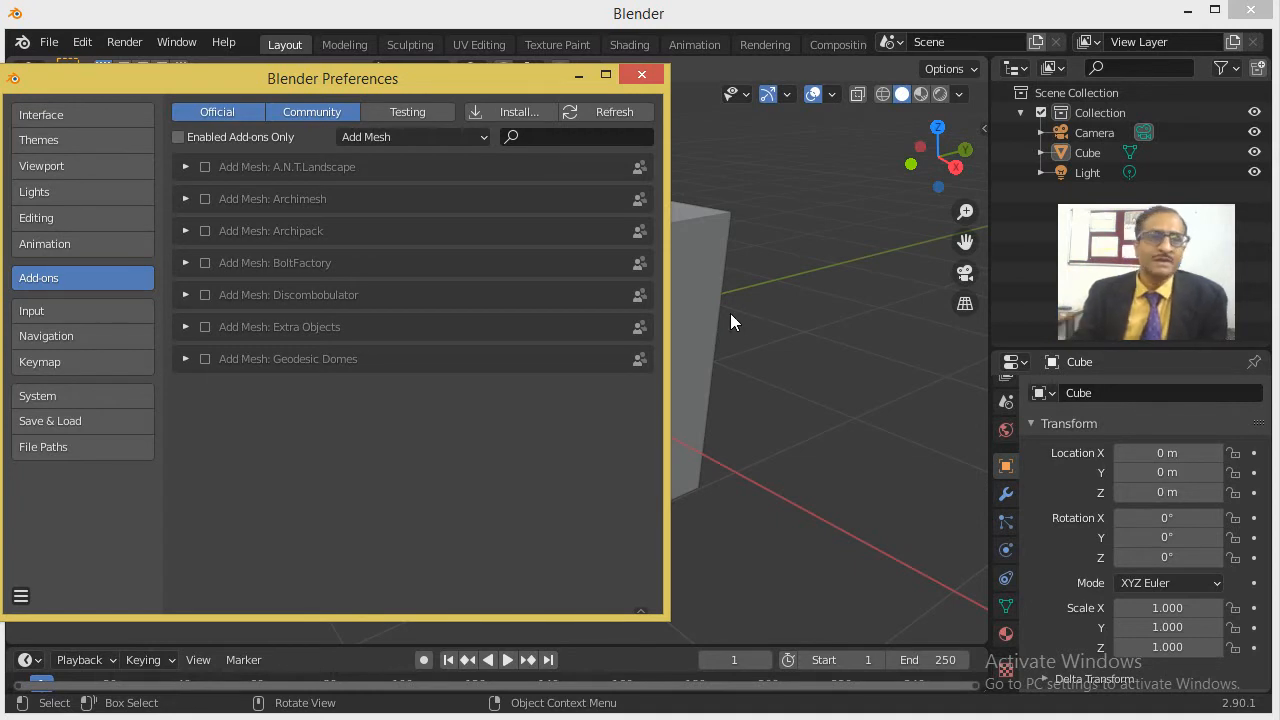
click(205, 167)
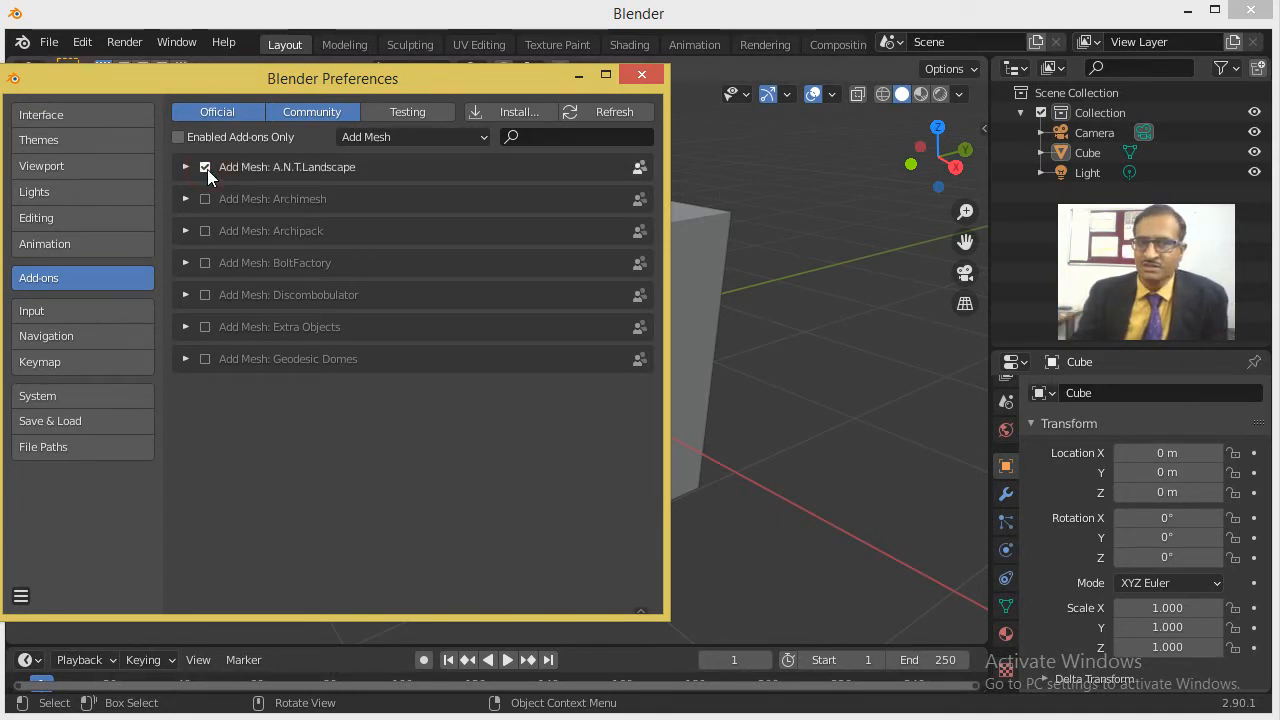
click(19, 598)
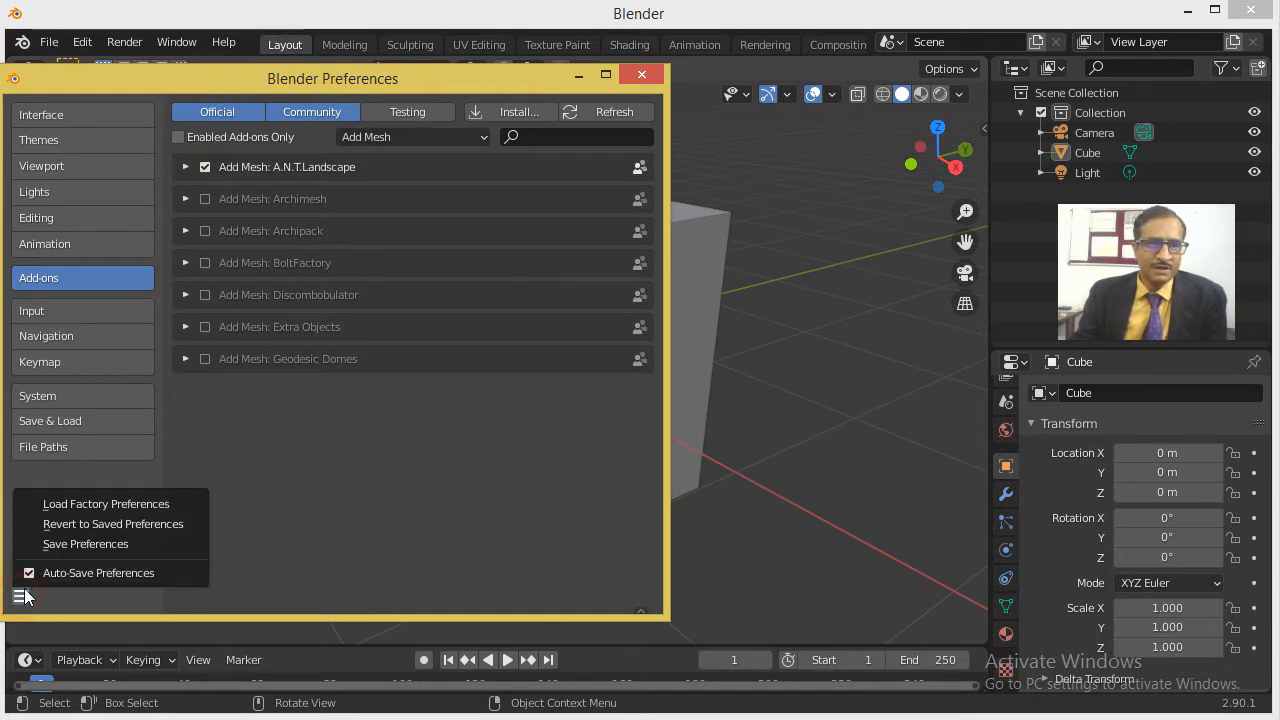
click(81, 541)
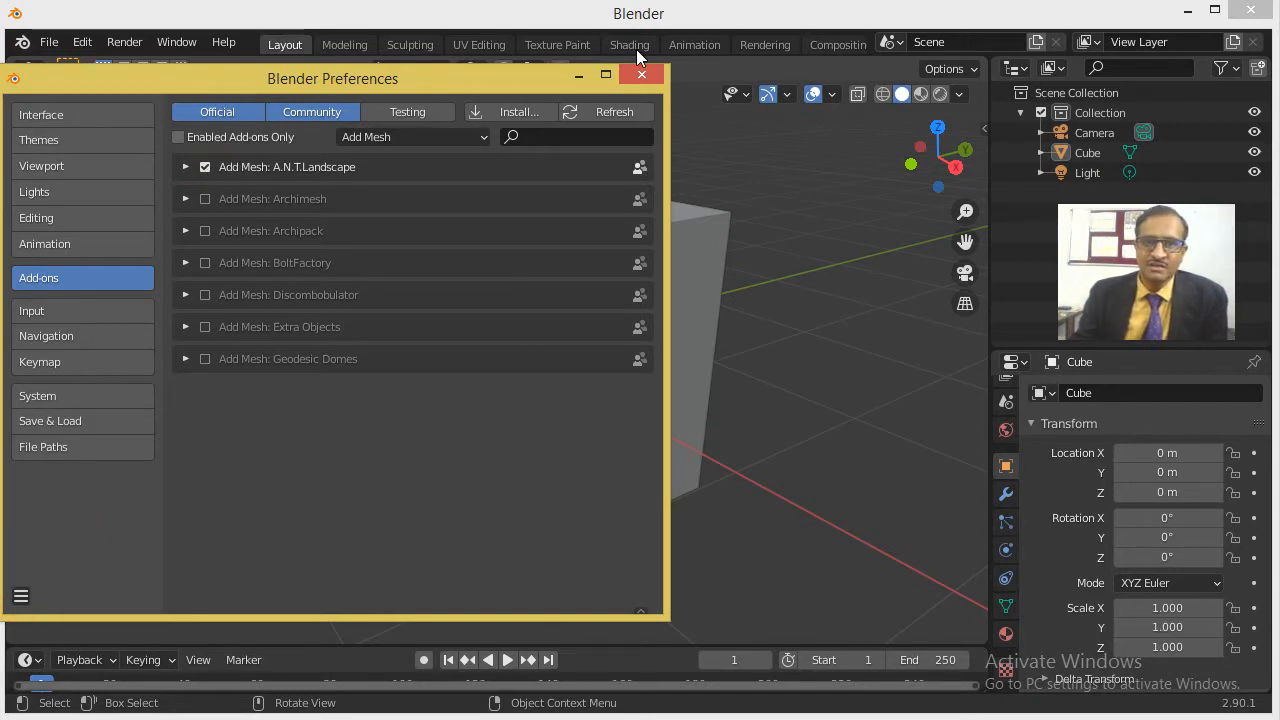
click(641, 79)
Delete the default cube from the scene.
click(626, 236)
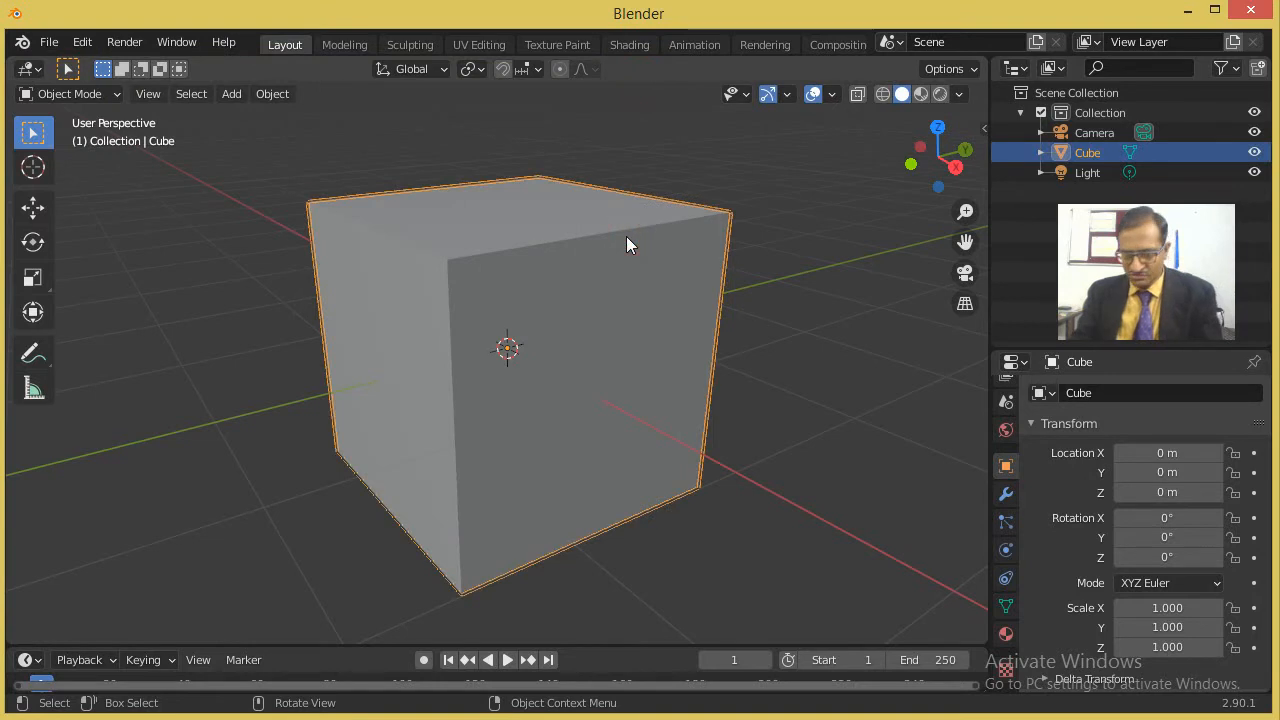
key(Delete)
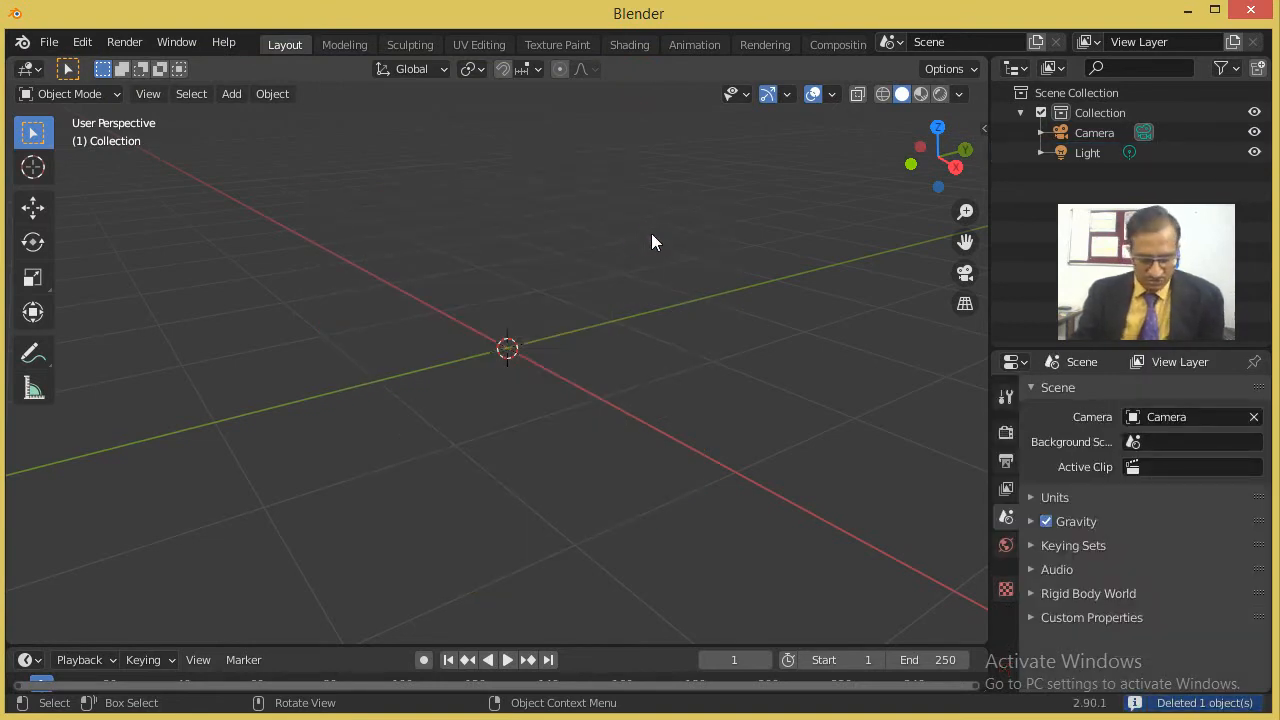
Start the Shortcut VUr input display in the 3D viewport and hide its settings again.
key(n)
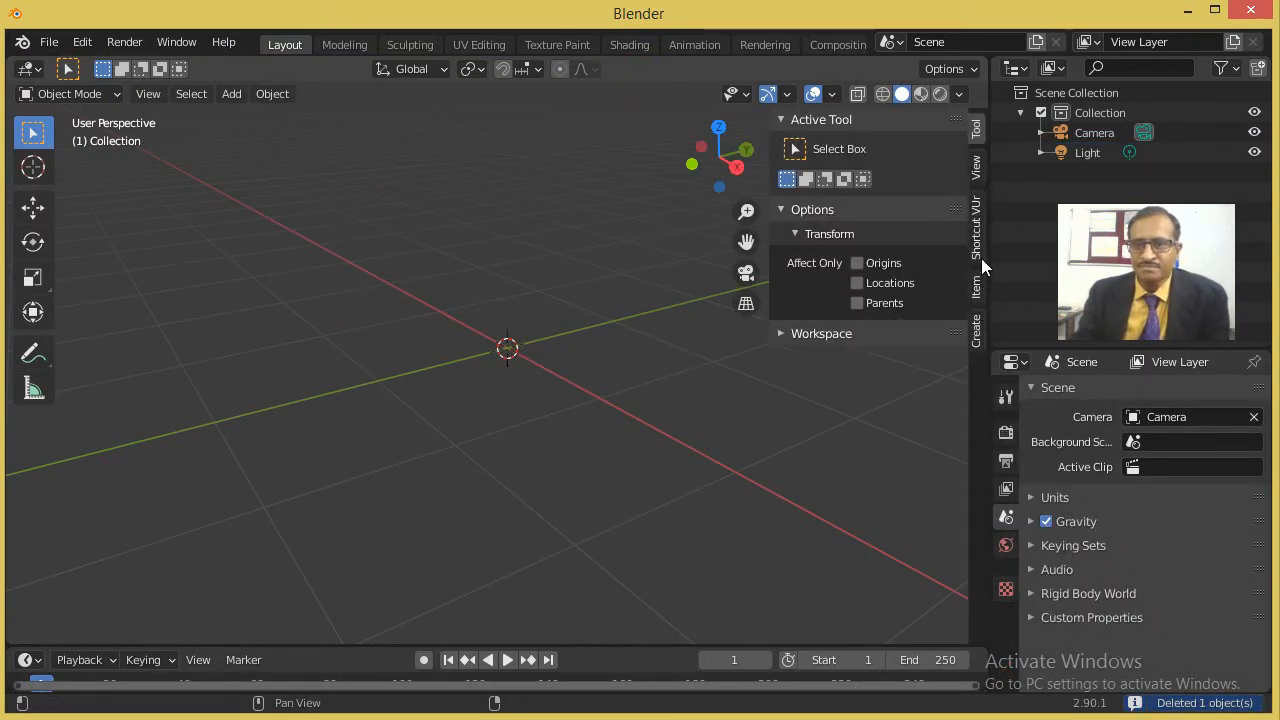
click(978, 245)
click(900, 148)
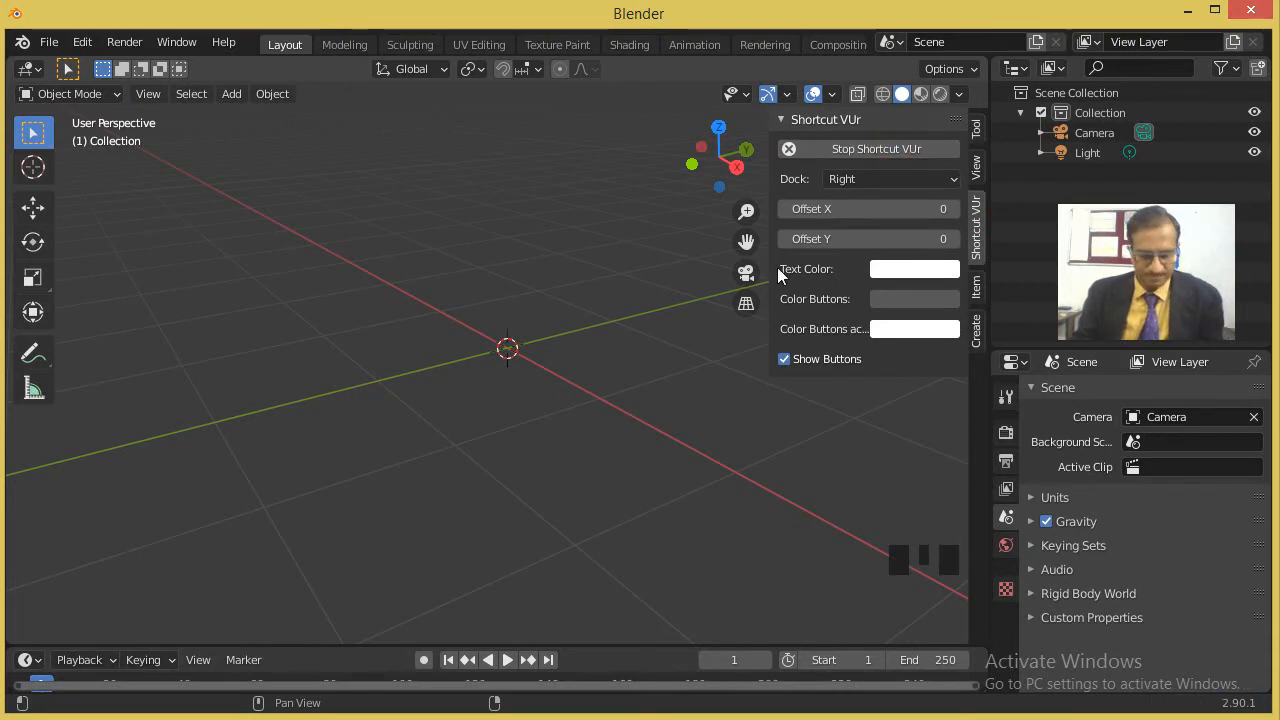
key(n)
Add a Landscape mesh to the scene and view the terrain up close.
click(234, 95)
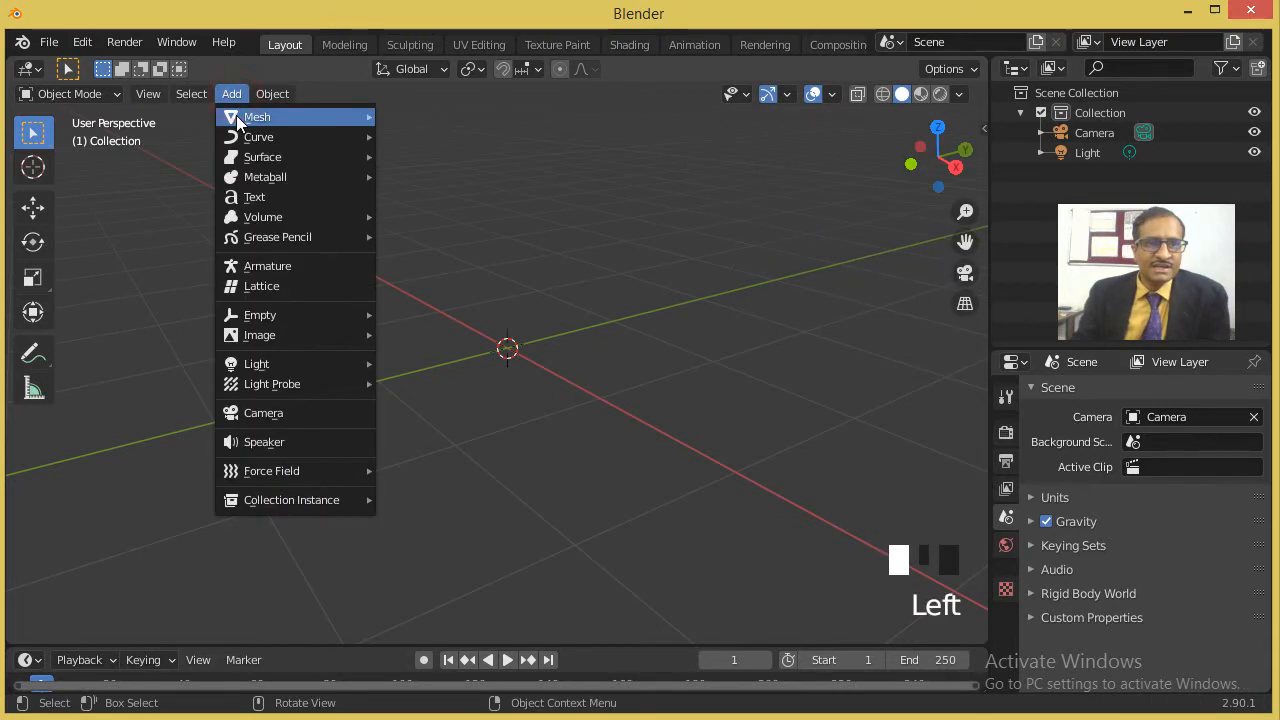
mouse_move(236, 115)
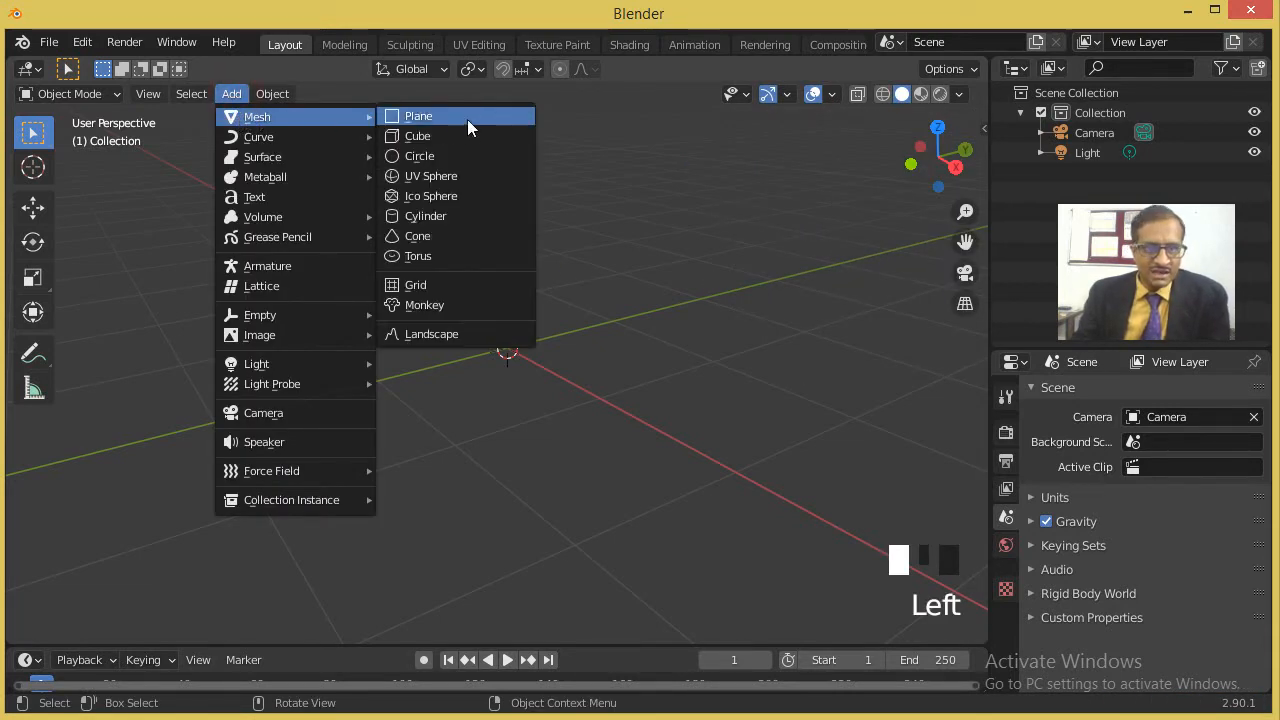
click(453, 334)
scroll(495, 320, up, 6)
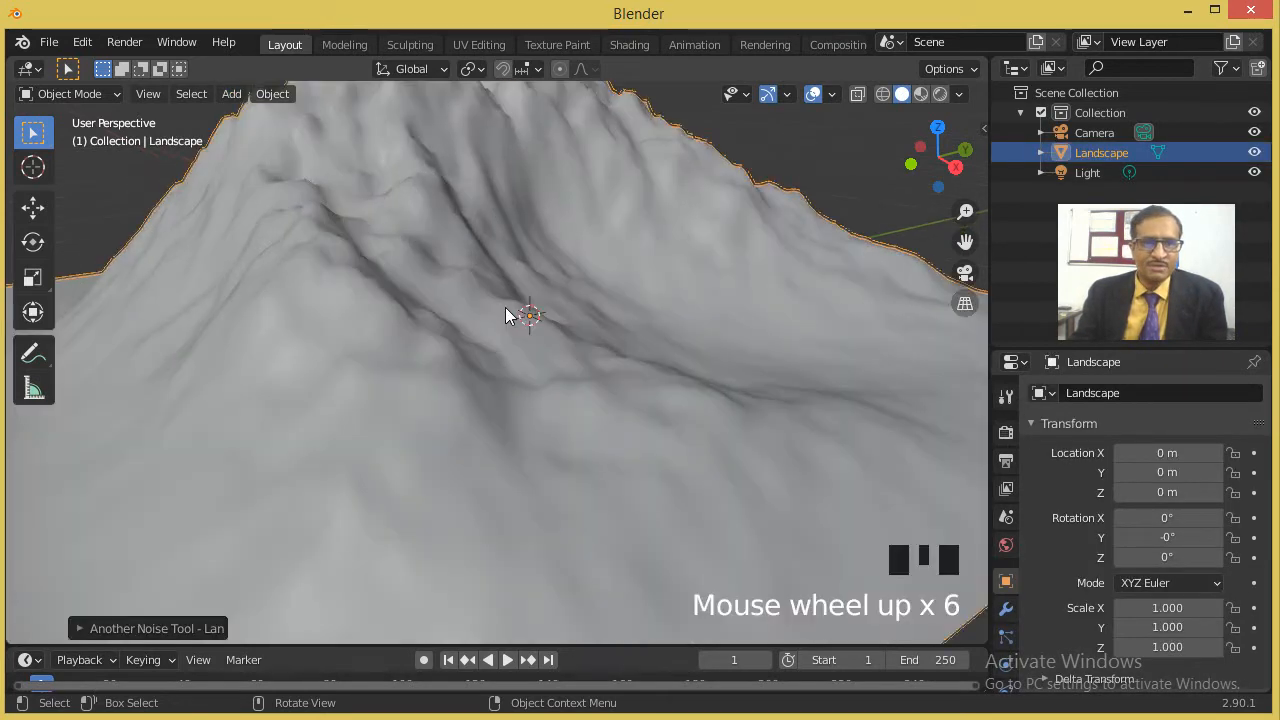
scroll(510, 310, down, 2)
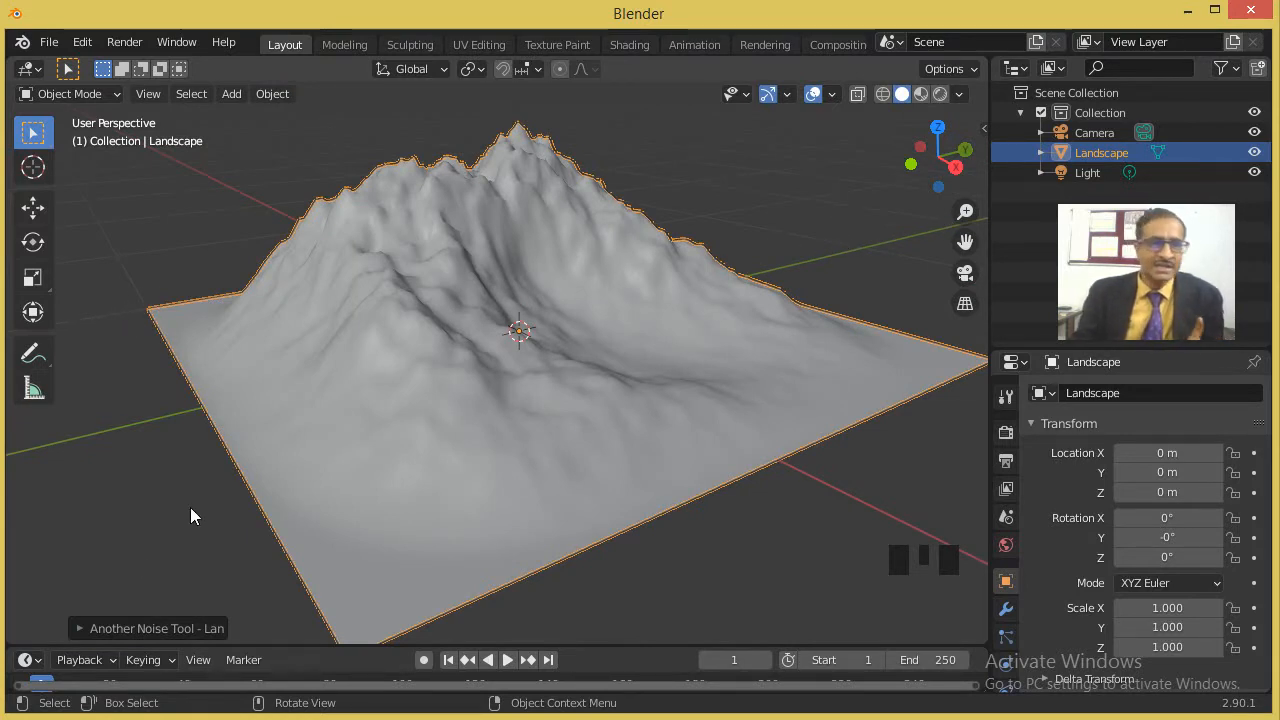
Expand the new landscape's Another Noise Tool settings and review the main, noise and displace options.
click(98, 630)
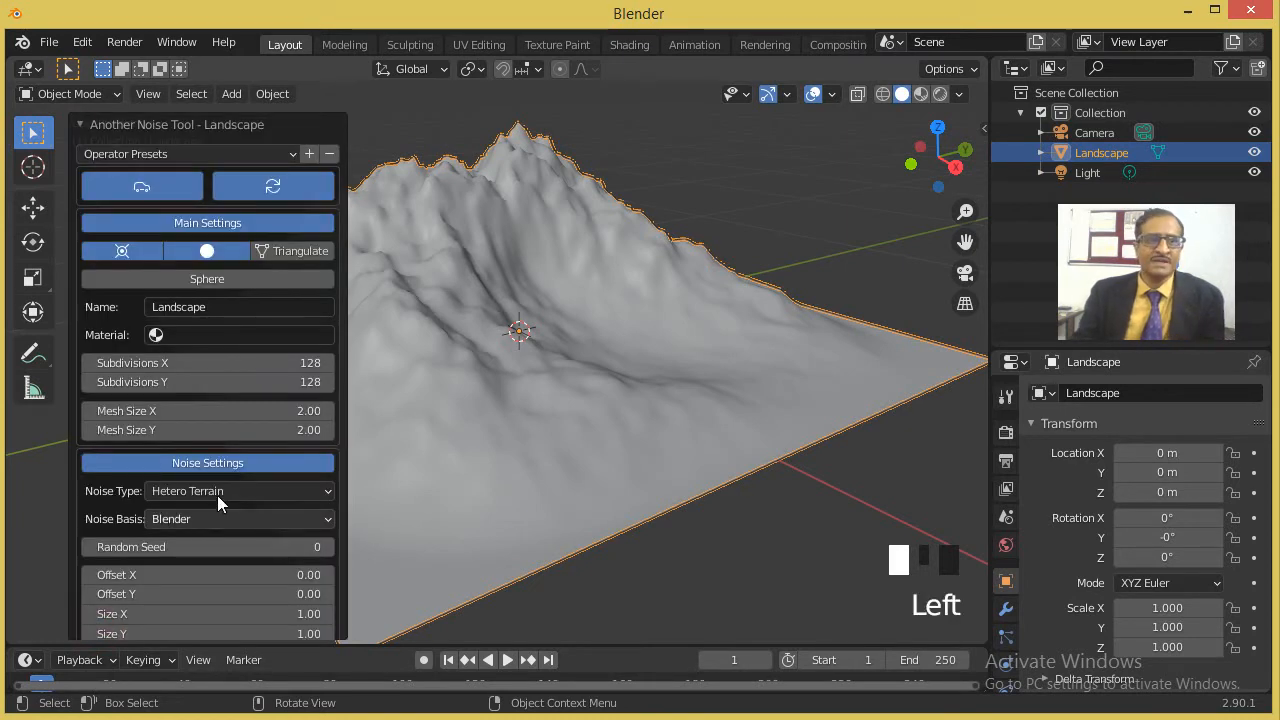
scroll(201, 375, down, 4)
scroll(203, 398, down, 4)
scroll(203, 385, up, 7)
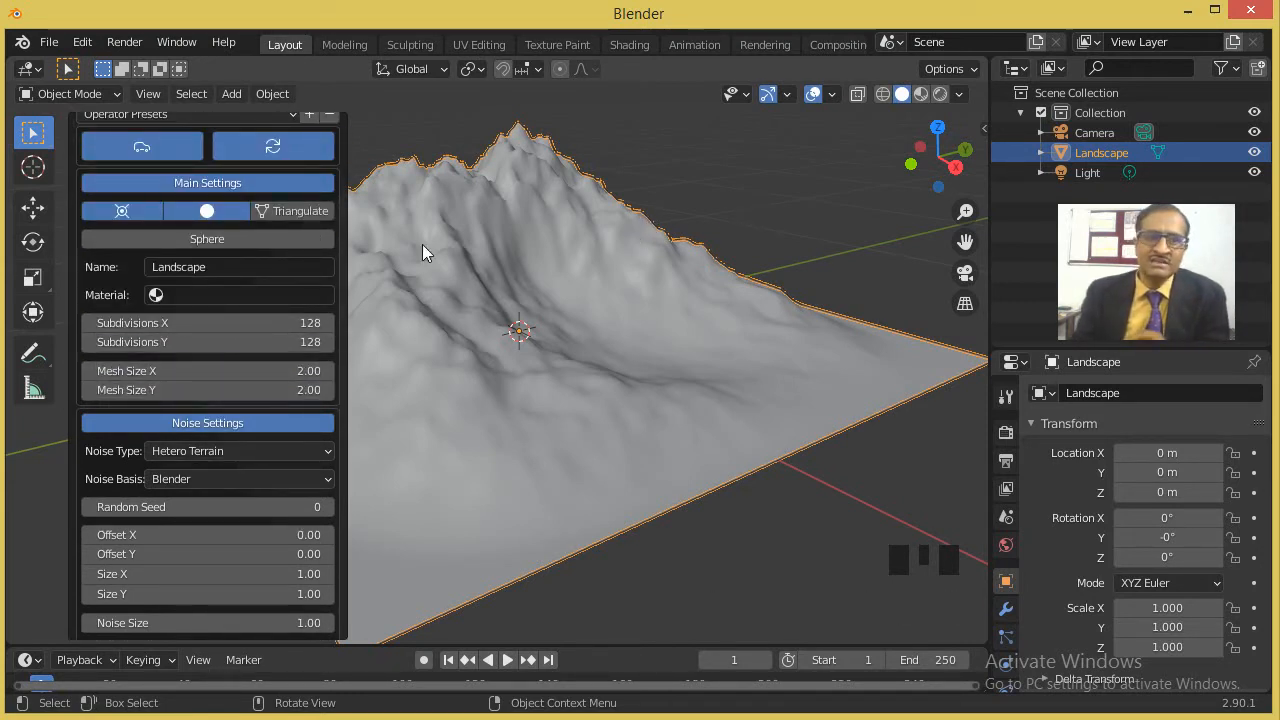
scroll(181, 270, down, 7)
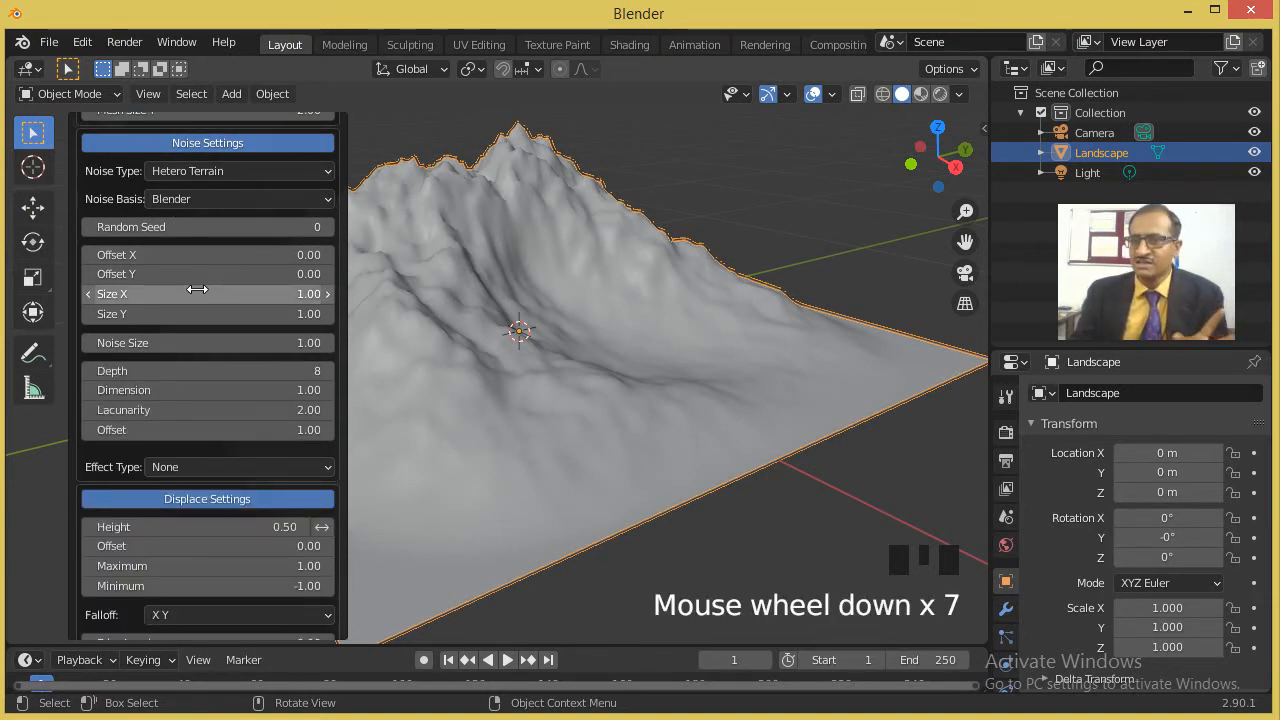
scroll(193, 288, down, 8)
scroll(190, 286, up, 8)
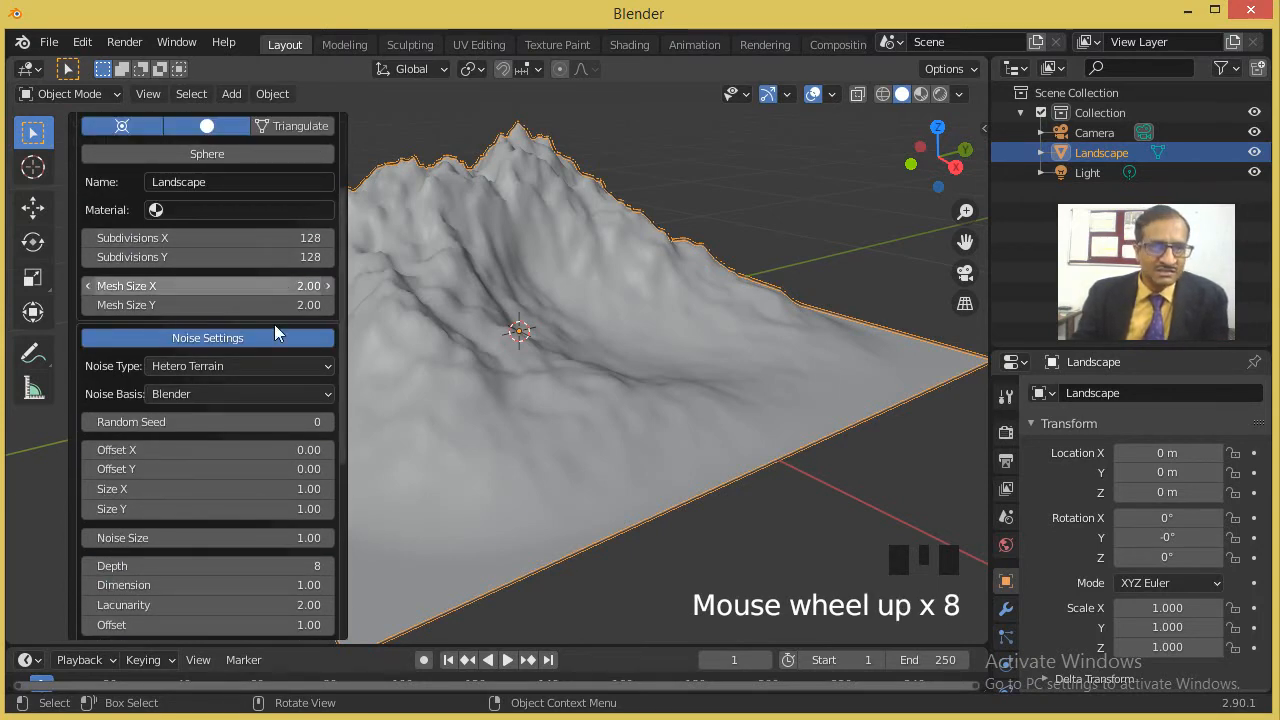
Set the landscape's mesh size X to 1.37, its noise offsets to X -0.93 and Y 0.72, and its noise size X to 1.66.
mouse_move(262, 286)
mouse_down()
mouse_move(215, 286)
mouse_move(240, 286)
mouse_up()
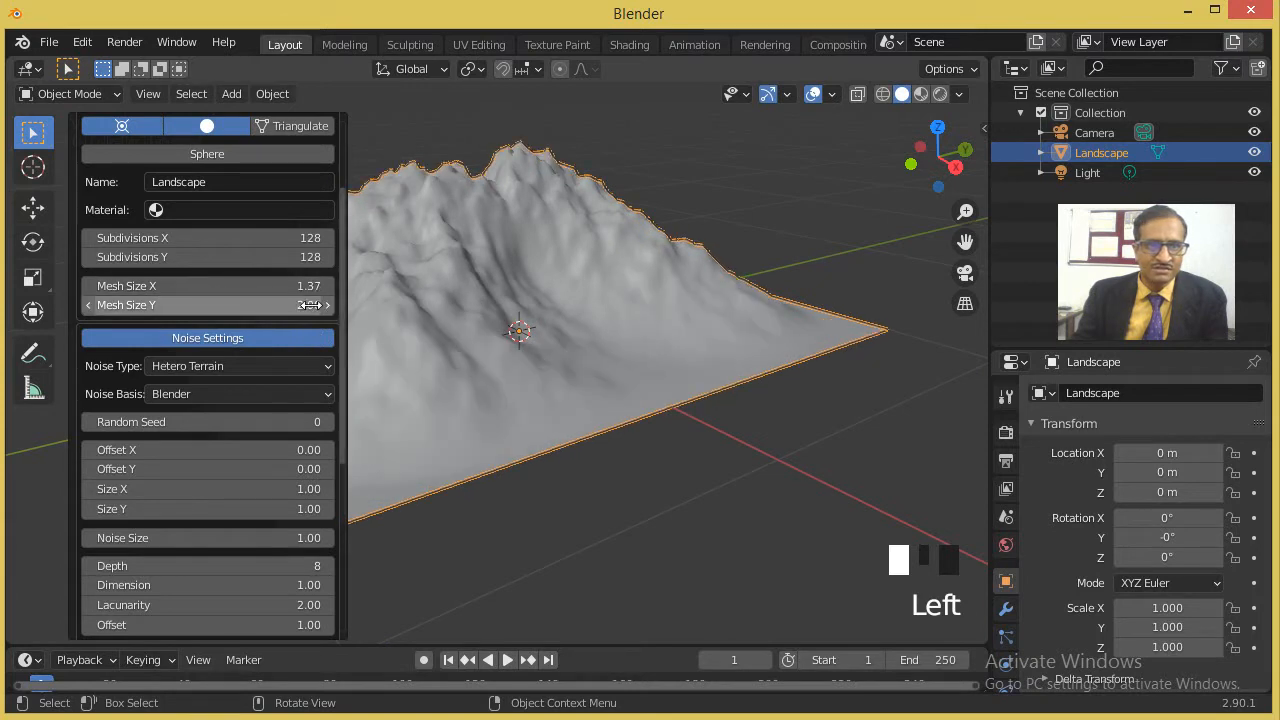
scroll(275, 368, down, 2)
drag(313, 409, 318, 449)
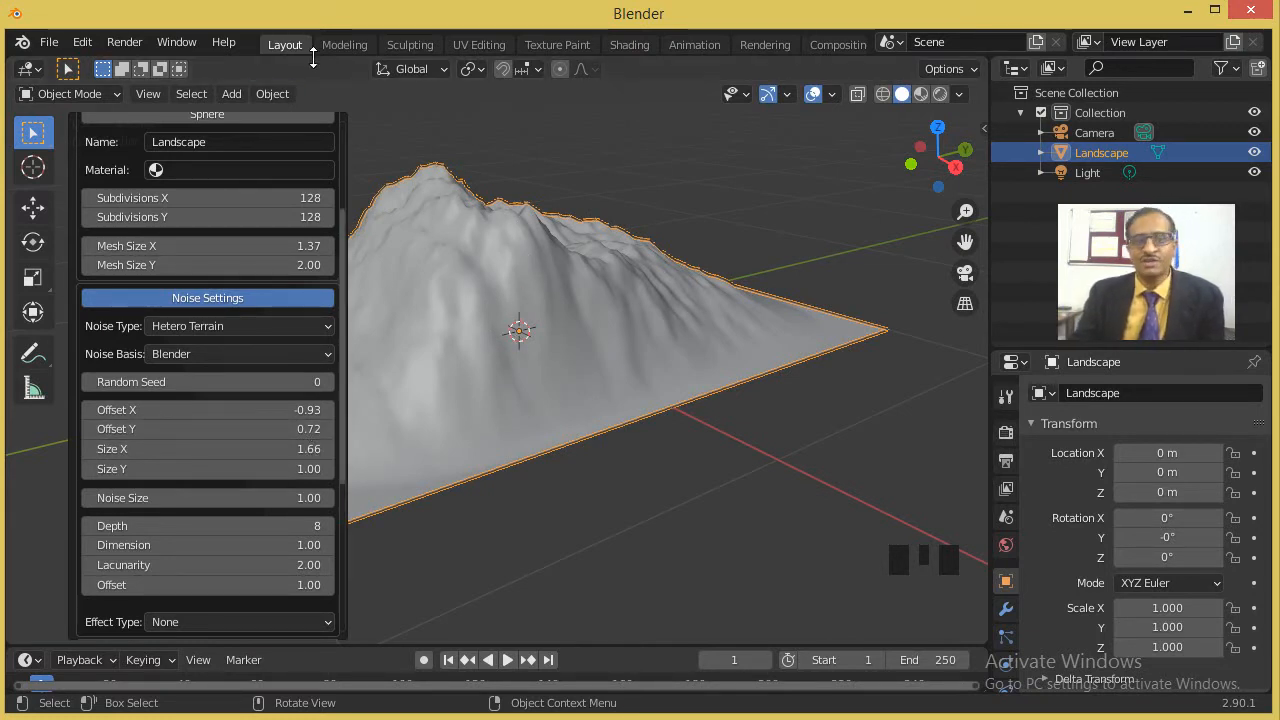
Set the landscape's noise dimension to 0.97 and lacunarity to 2.12.
scroll(223, 525, down, 2)
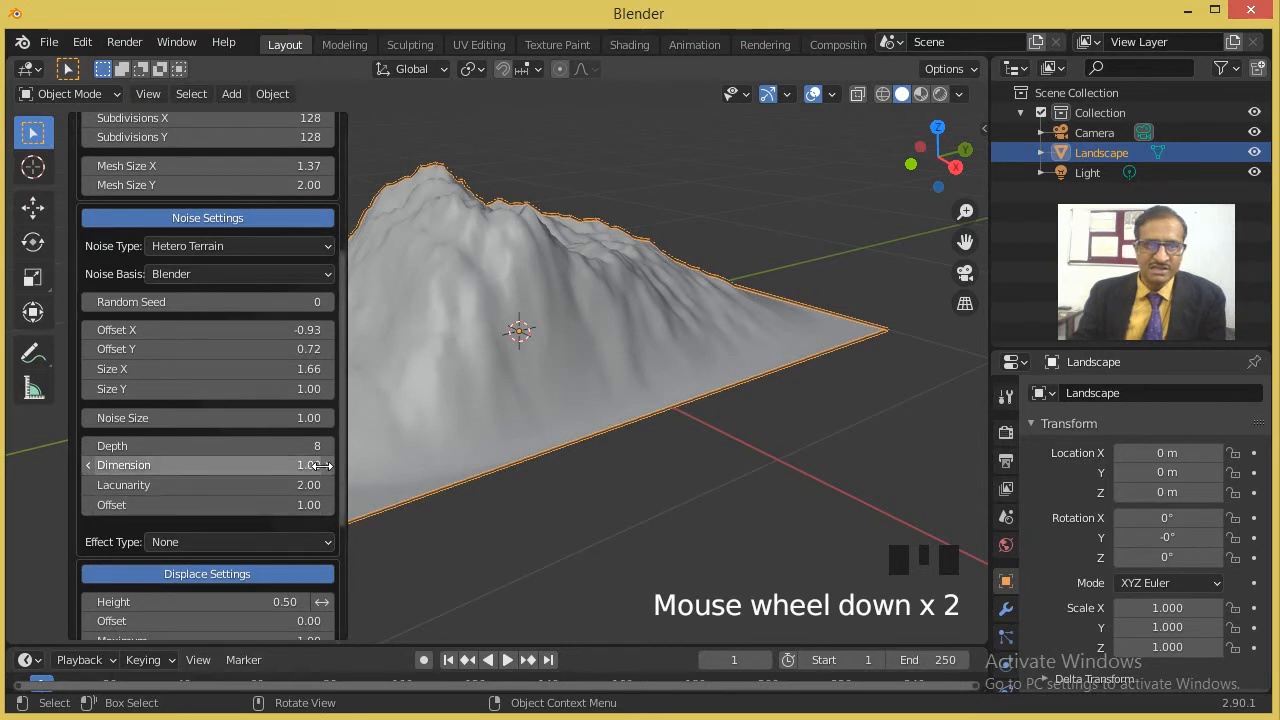
mouse_move(223, 466)
mouse_down()
mouse_move(136, 466)
mouse_move(220, 466)
mouse_up()
drag(310, 487, 342, 484)
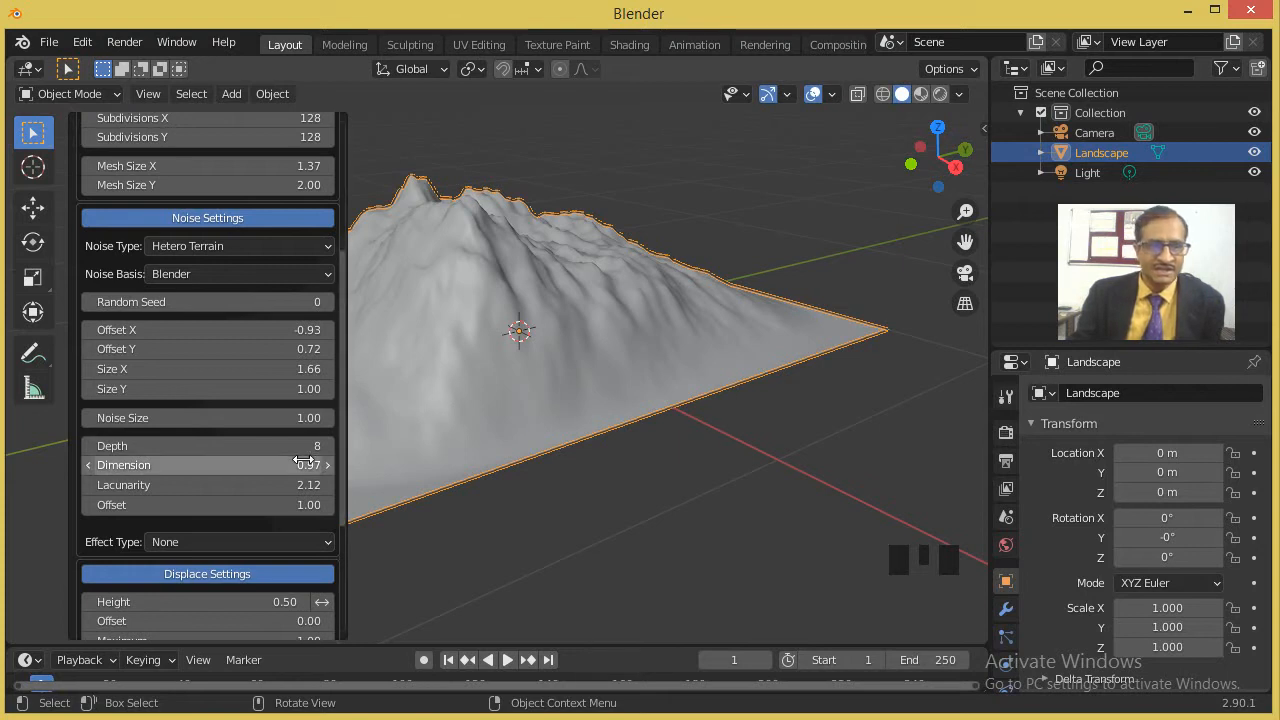
Try the Wavy and Cracks effect types on the landscape's noise and settle on Rock.
scroll(295, 472, down, 8)
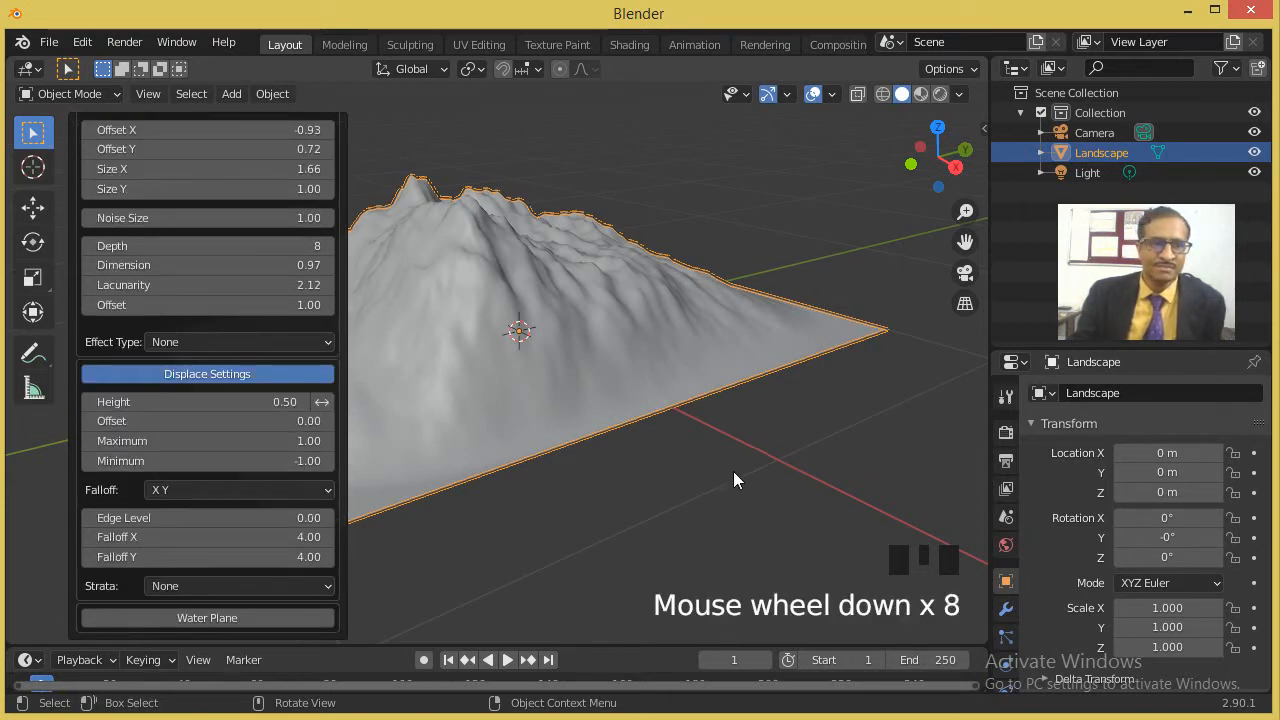
click(300, 587)
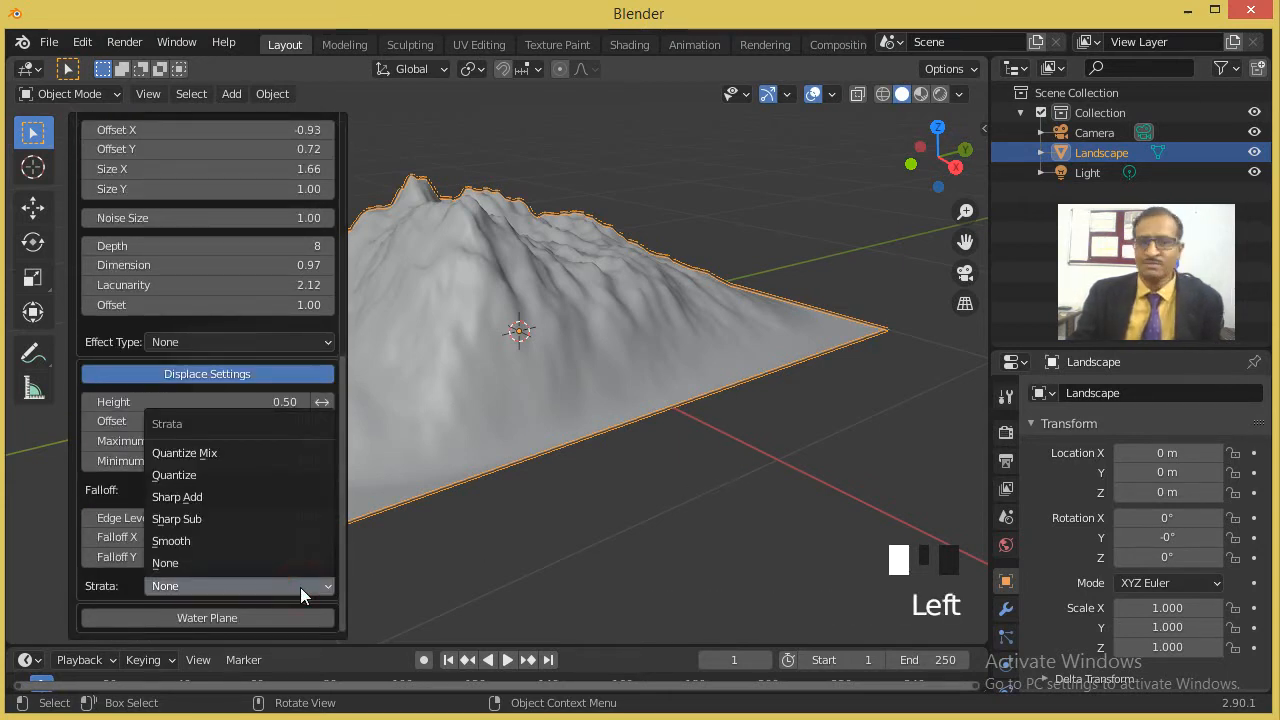
click(280, 341)
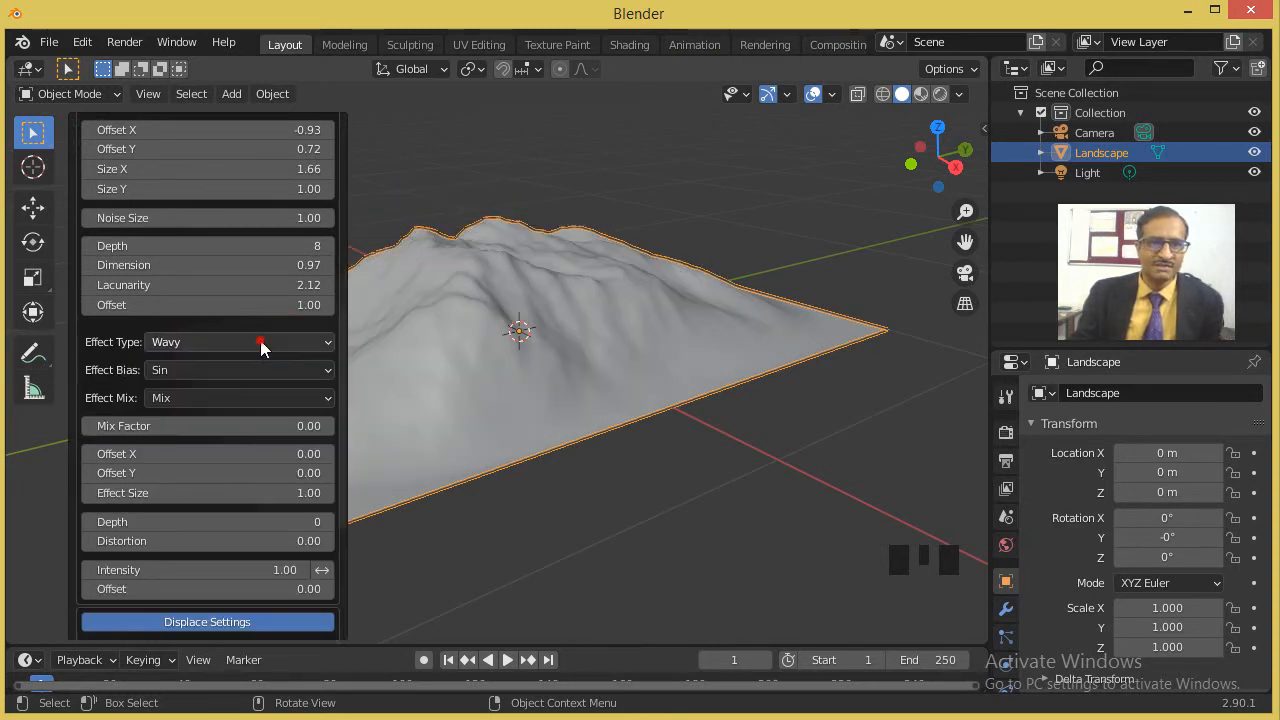
click(260, 341)
click(291, 436)
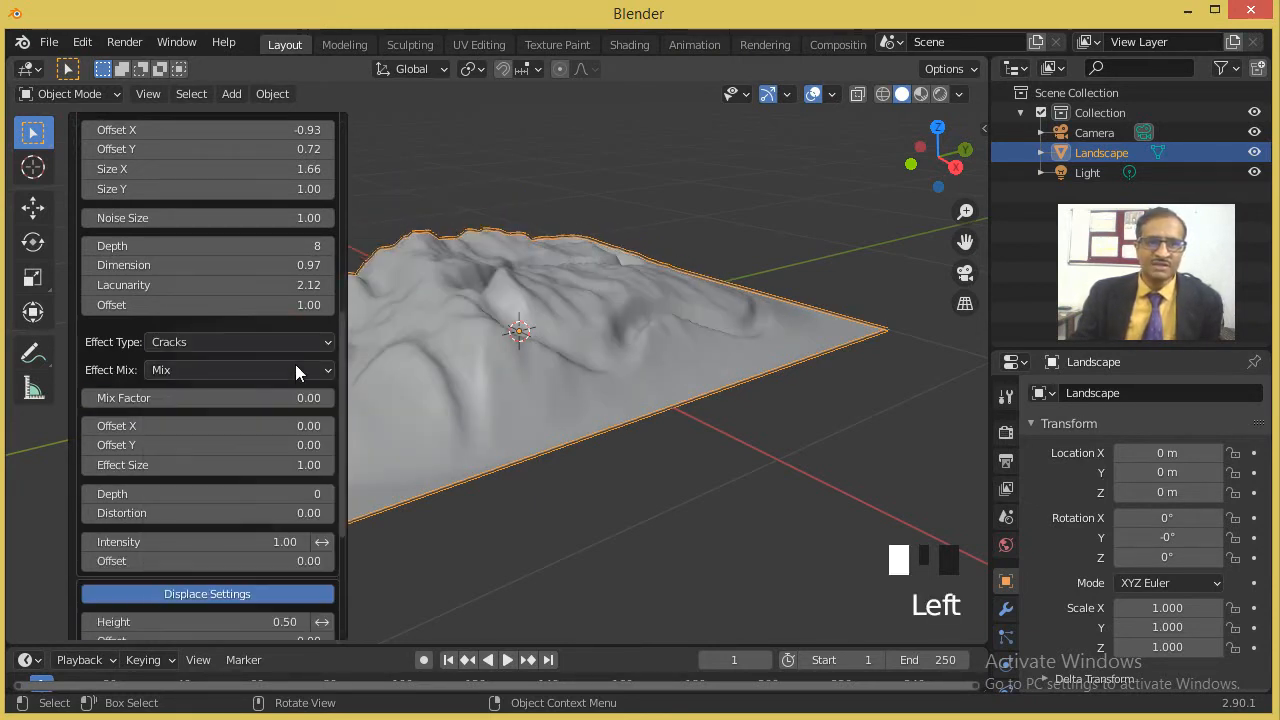
click(294, 341)
click(284, 455)
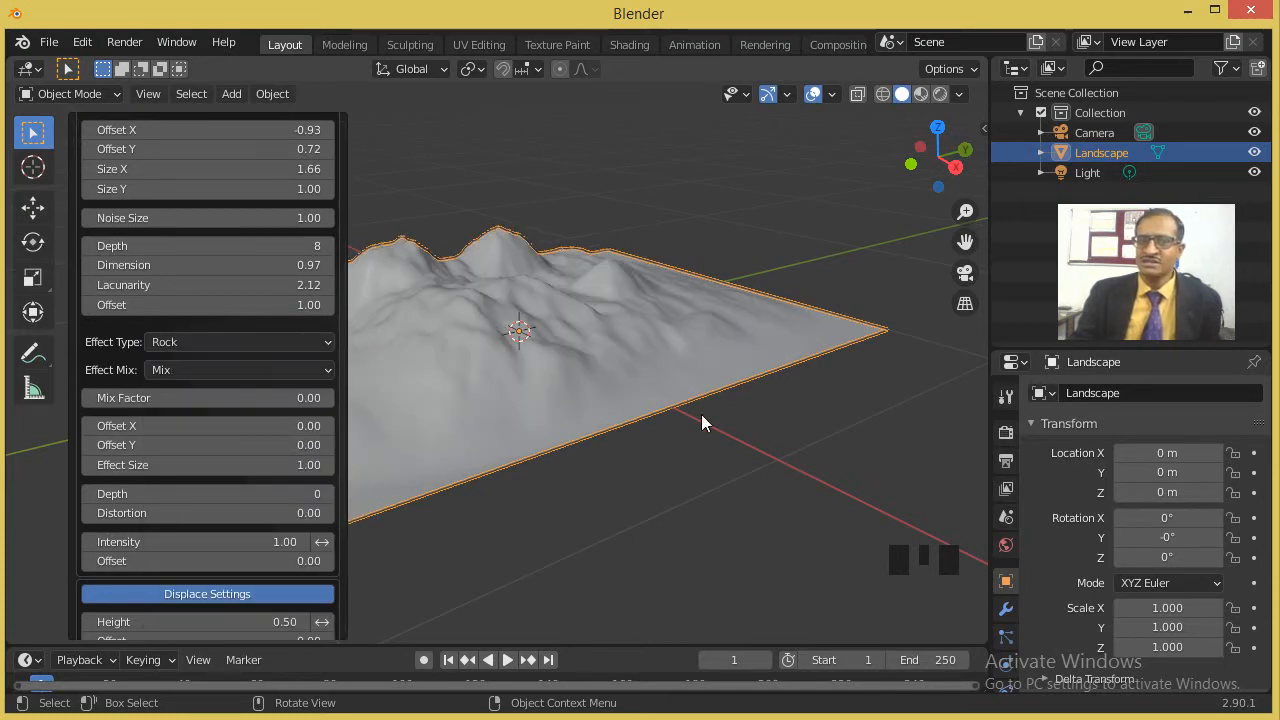
Inspect the rocky terrain up close and delete the landscape from the scene.
click(713, 442)
scroll(635, 389, up, 4)
middle_drag(758, 345, 846, 383)
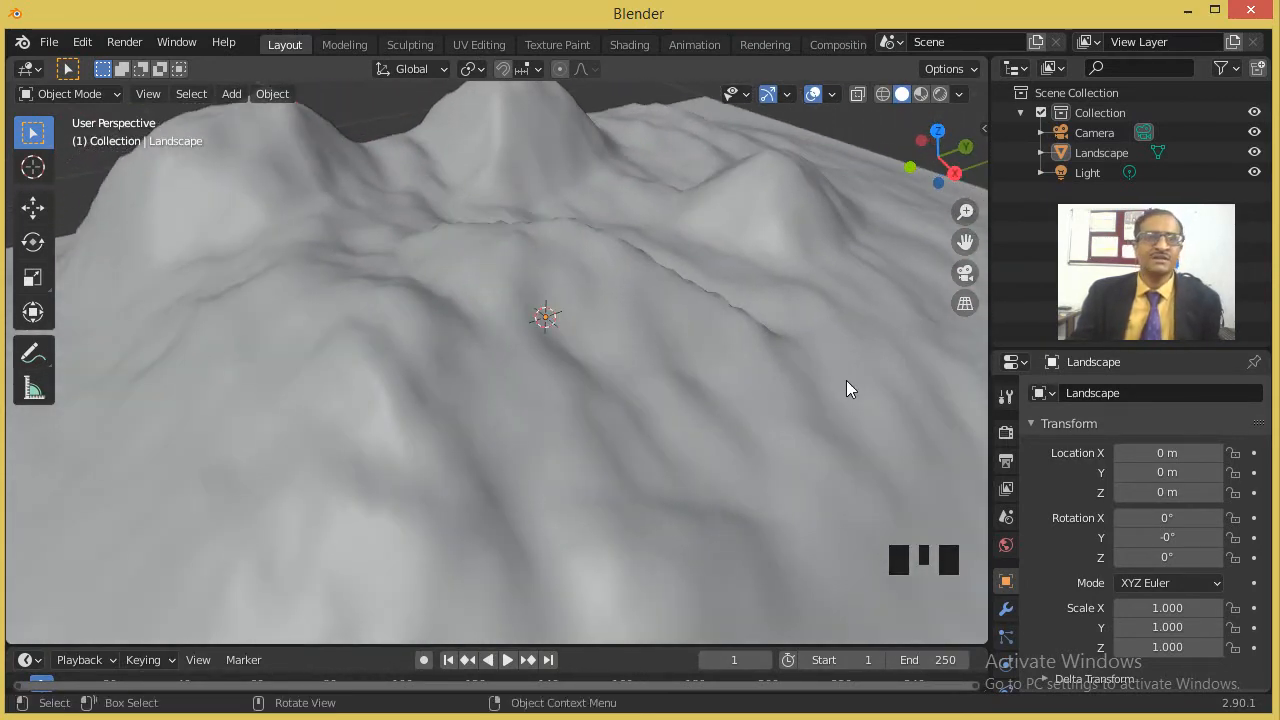
scroll(712, 354, down, 1)
scroll(706, 357, up, 1)
click(694, 350)
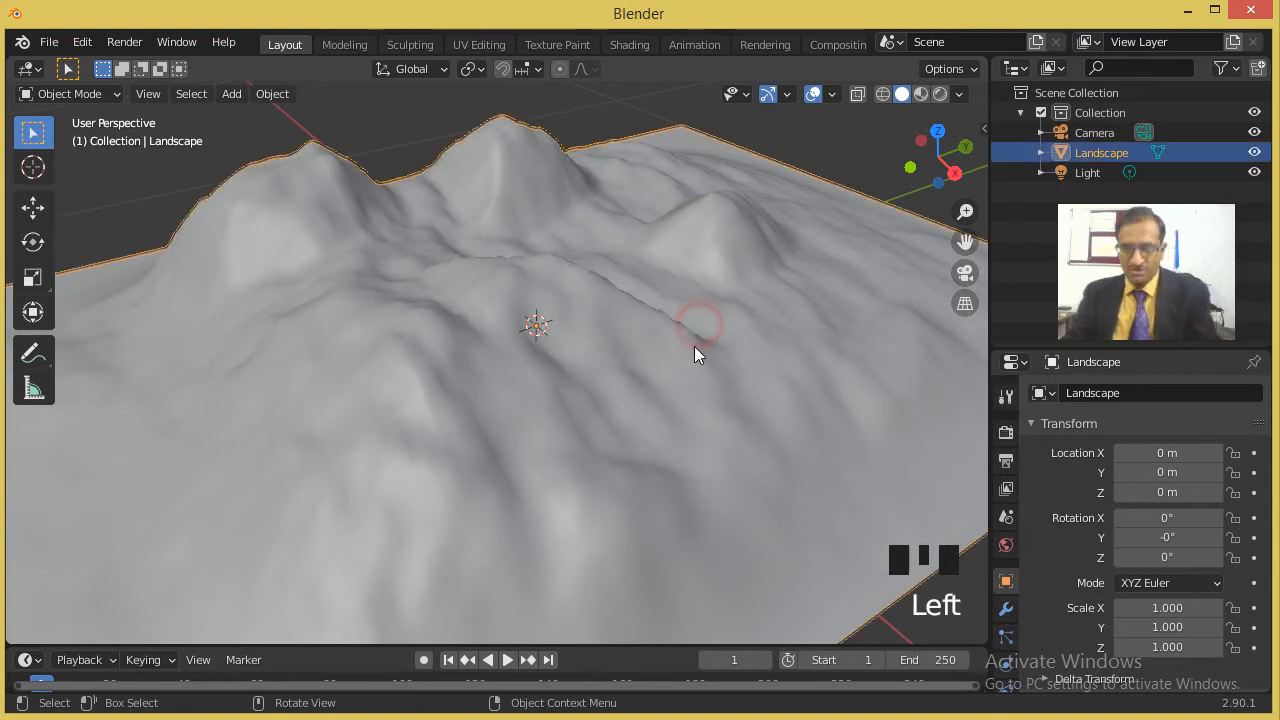
key(Delete)
Disable the A.N.T.Landscape add-on and enable the Archimesh add-on in the preferences.
click(82, 42)
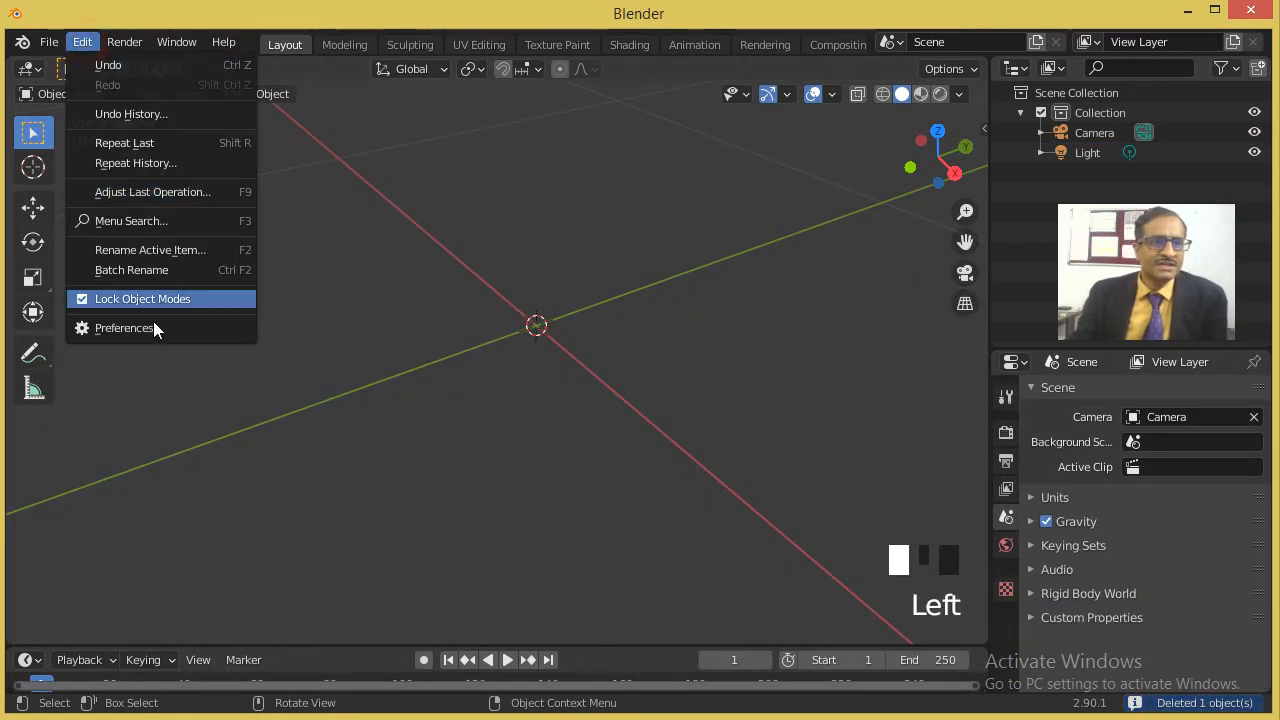
click(157, 328)
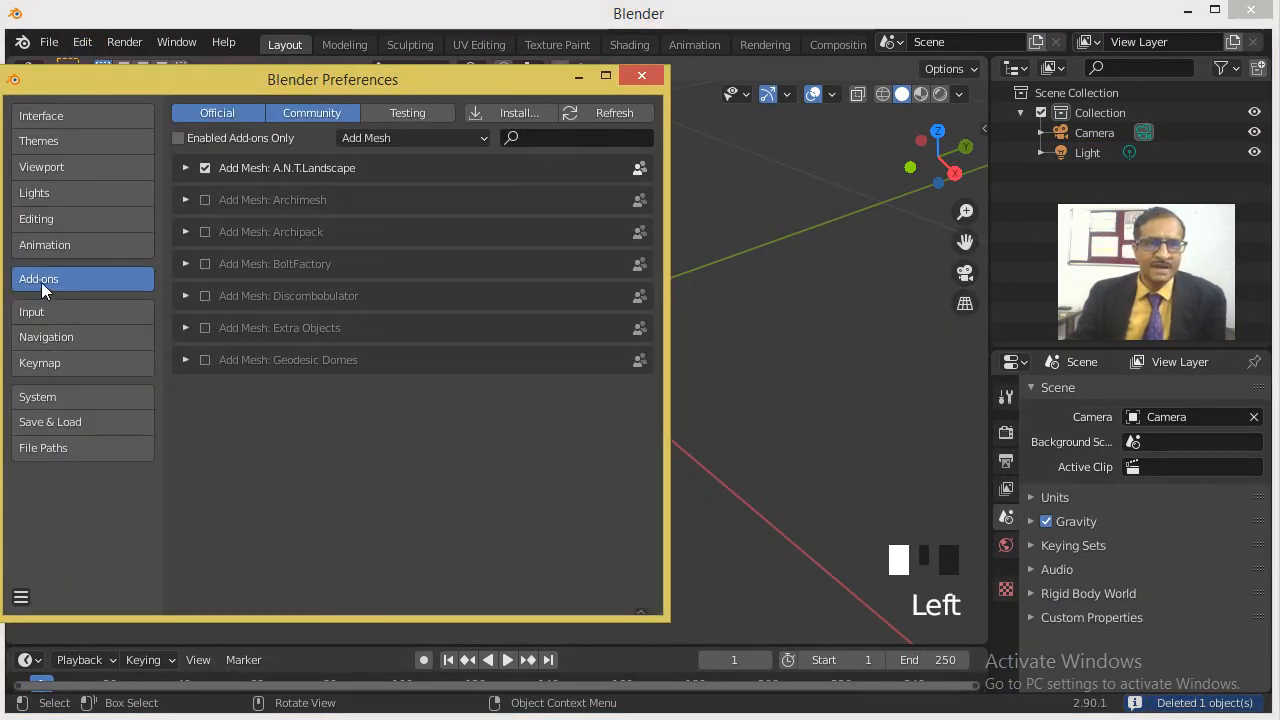
click(204, 168)
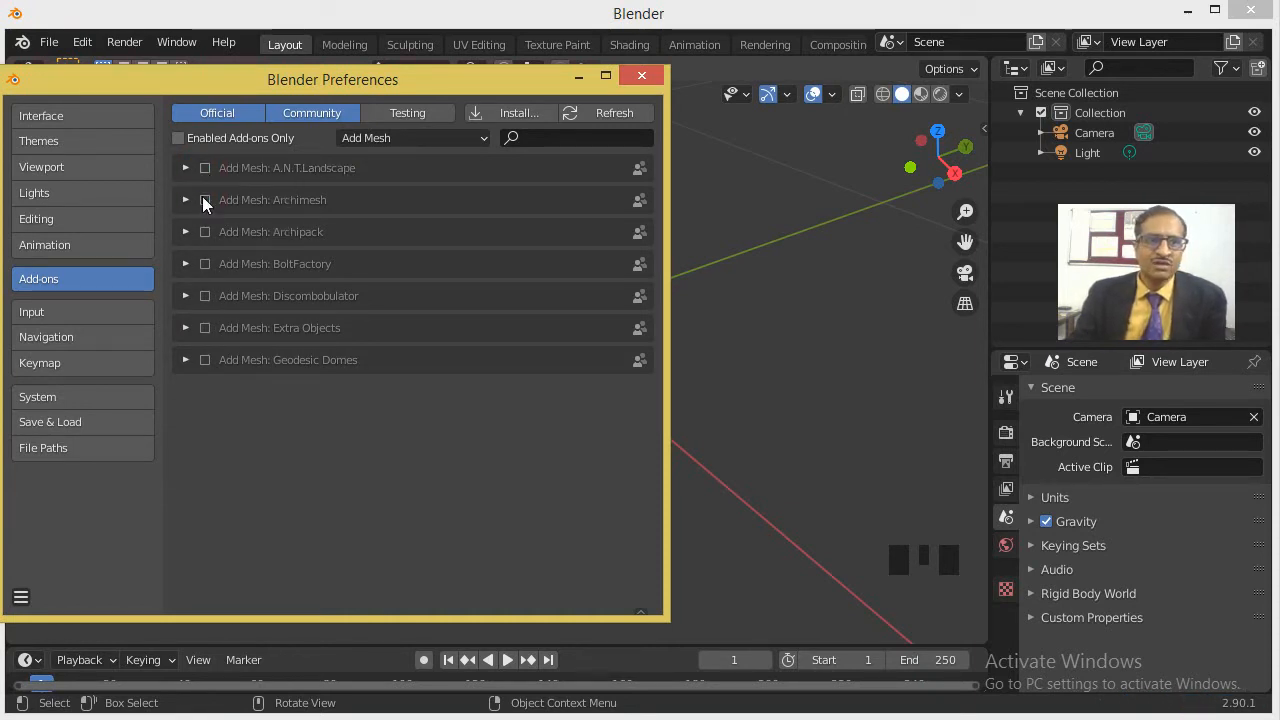
click(205, 200)
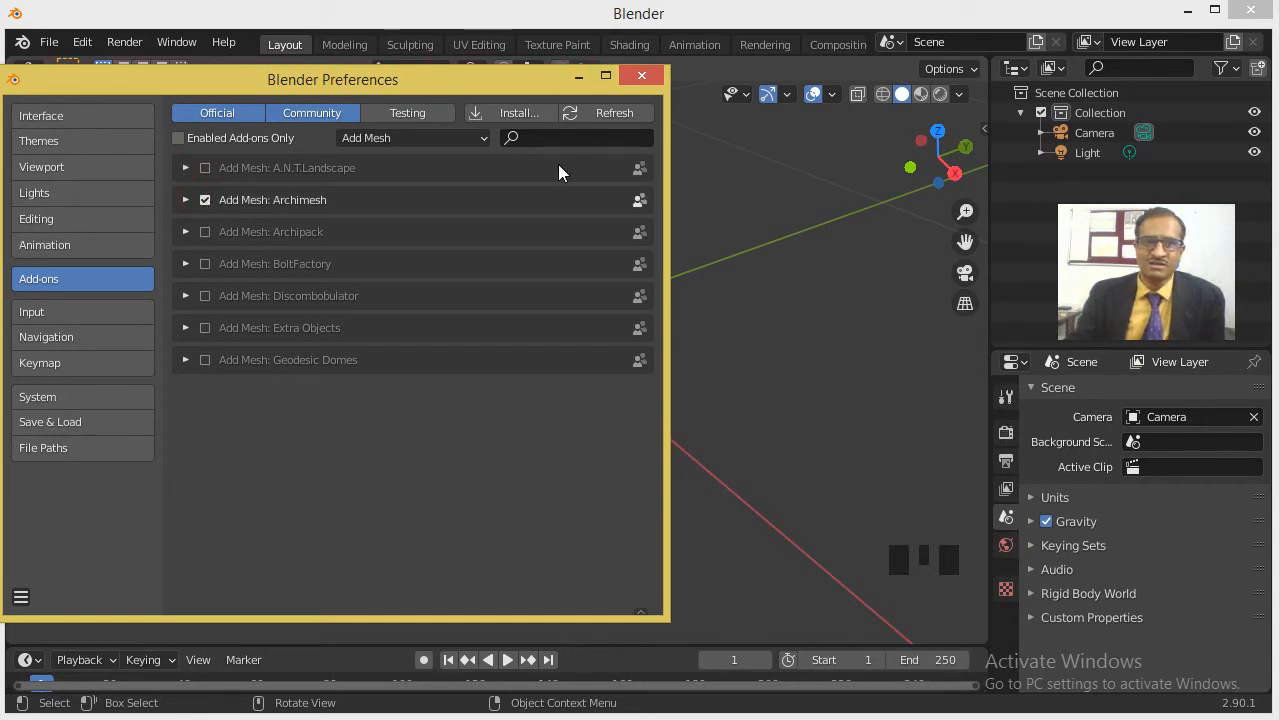
click(643, 77)
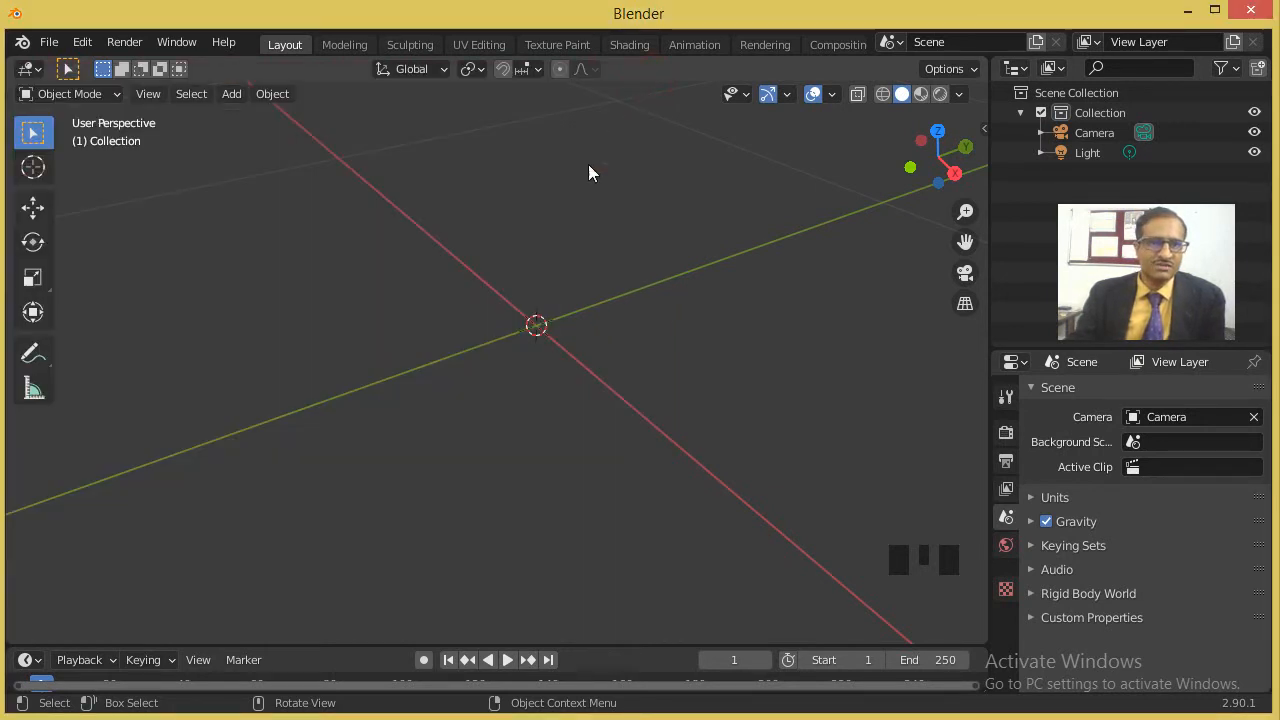
Add an Archimesh Room to the scene.
click(231, 93)
mouse_move(240, 117)
mouse_move(446, 345)
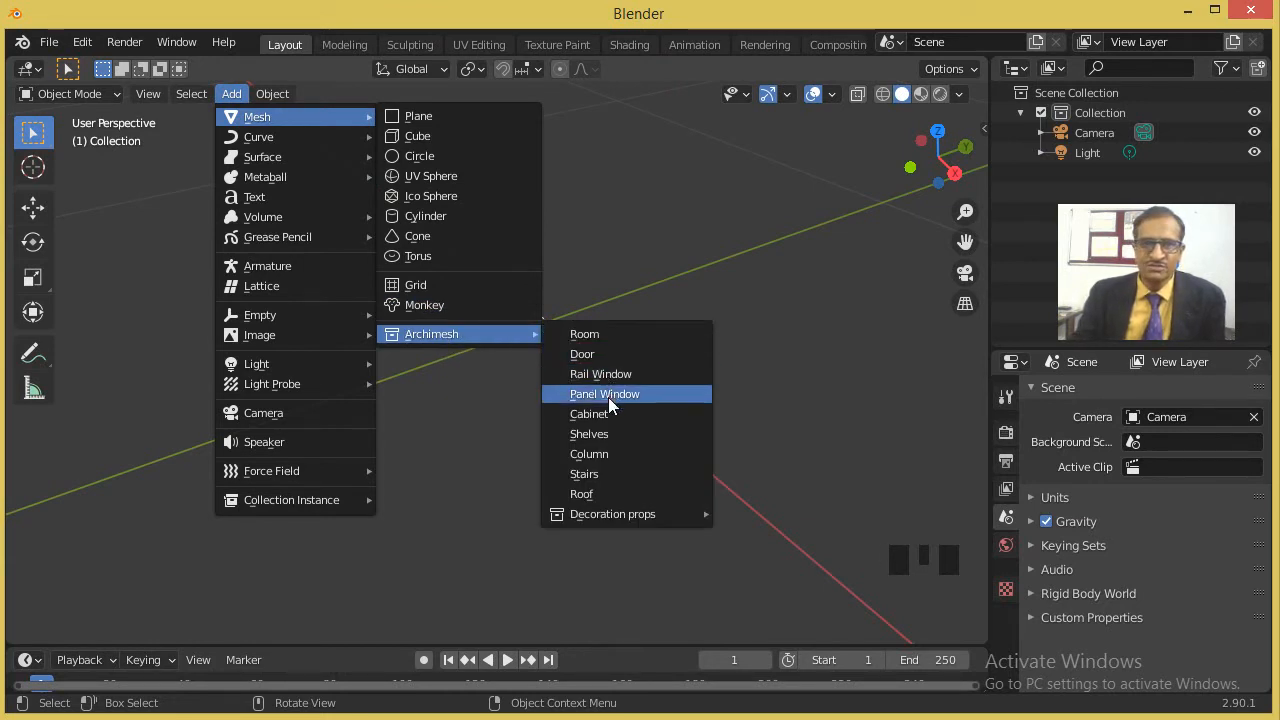
click(581, 334)
scroll(598, 334, down, 7)
scroll(490, 465, down, 2)
middle_drag(596, 377, 672, 377)
Delete the Archimesh room and its remaining baseboard.
key(Delete)
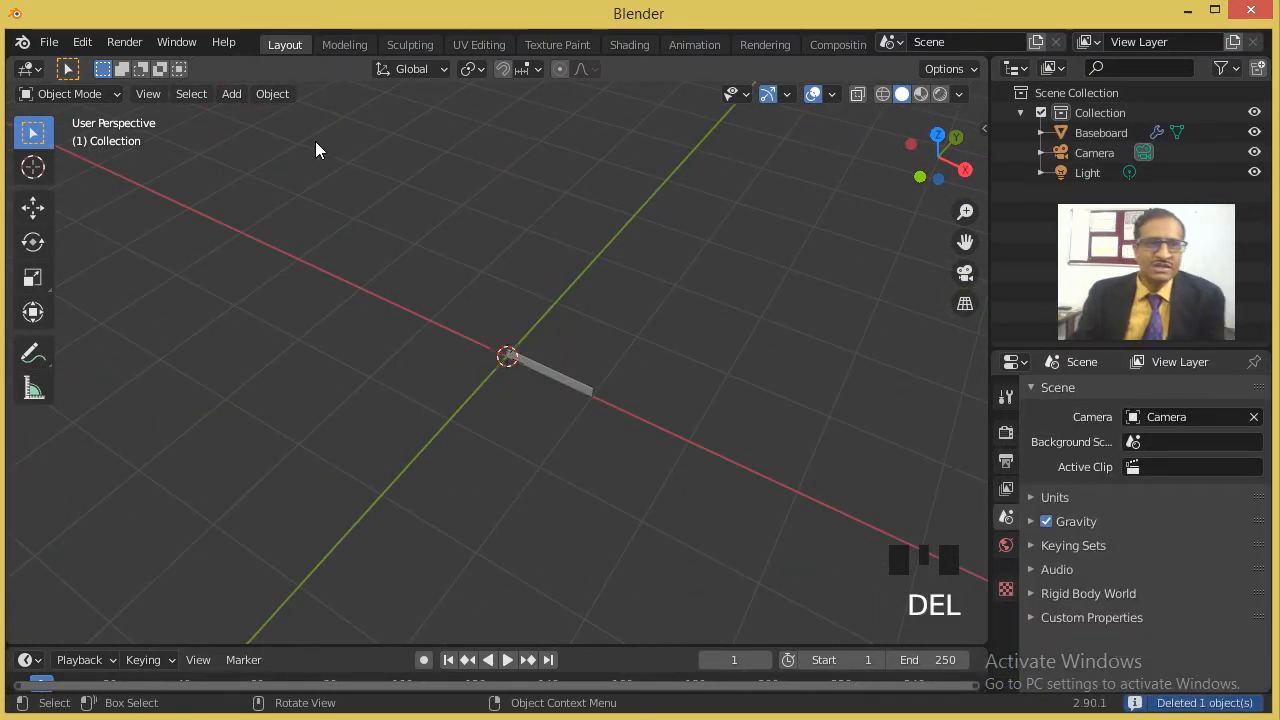
scroll(540, 372, up, 2)
click(554, 364)
key(Delete)
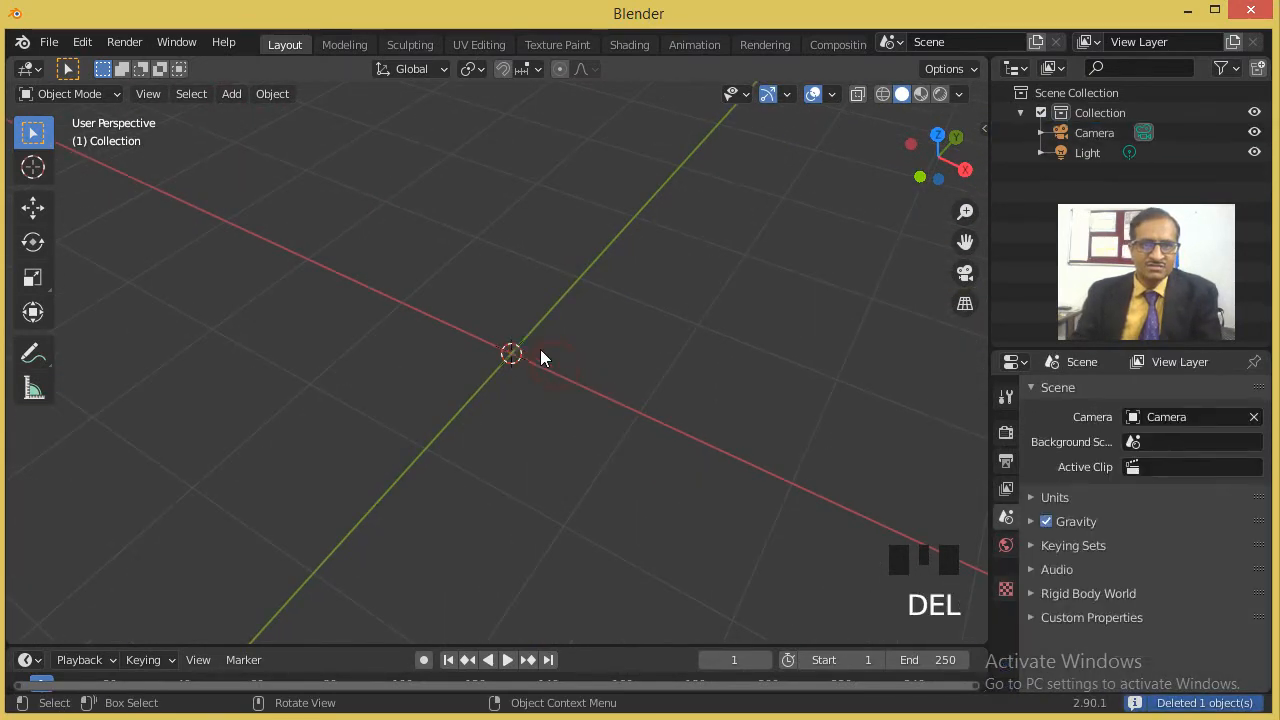
Add an Archimesh Door to the scene.
click(234, 95)
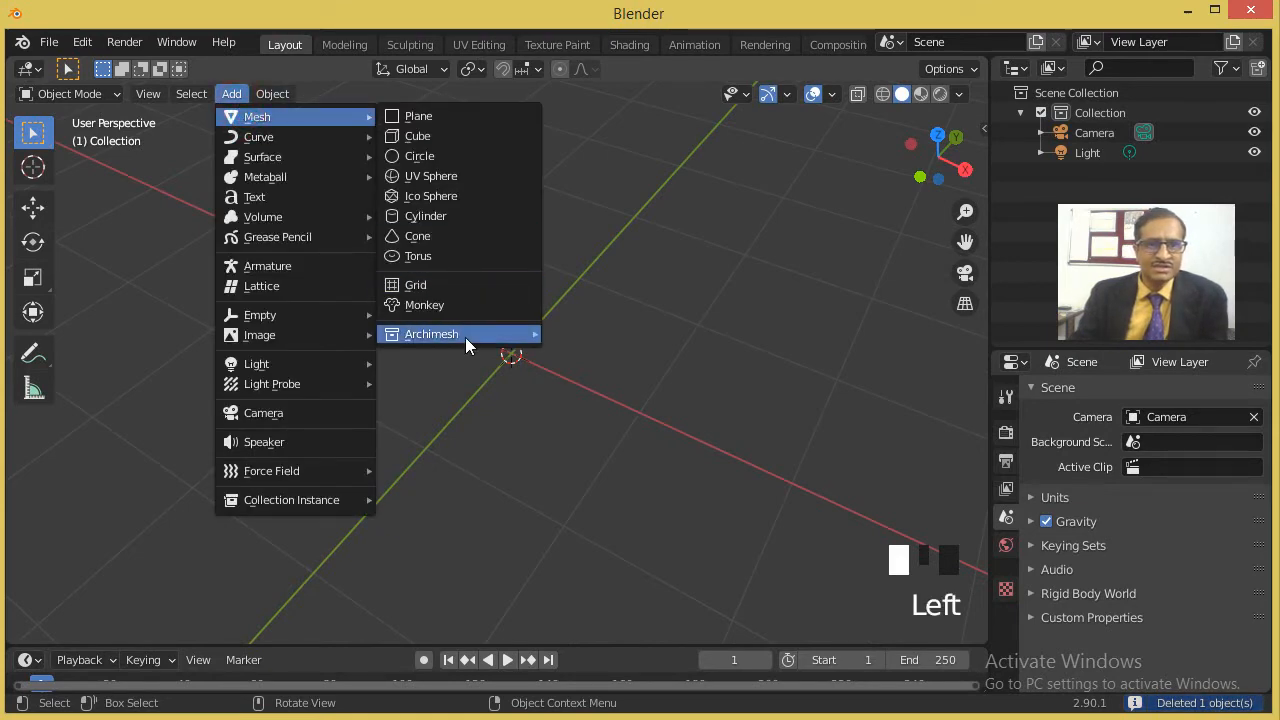
click(627, 354)
scroll(615, 366, down, 2)
middle_drag(605, 379, 394, 390)
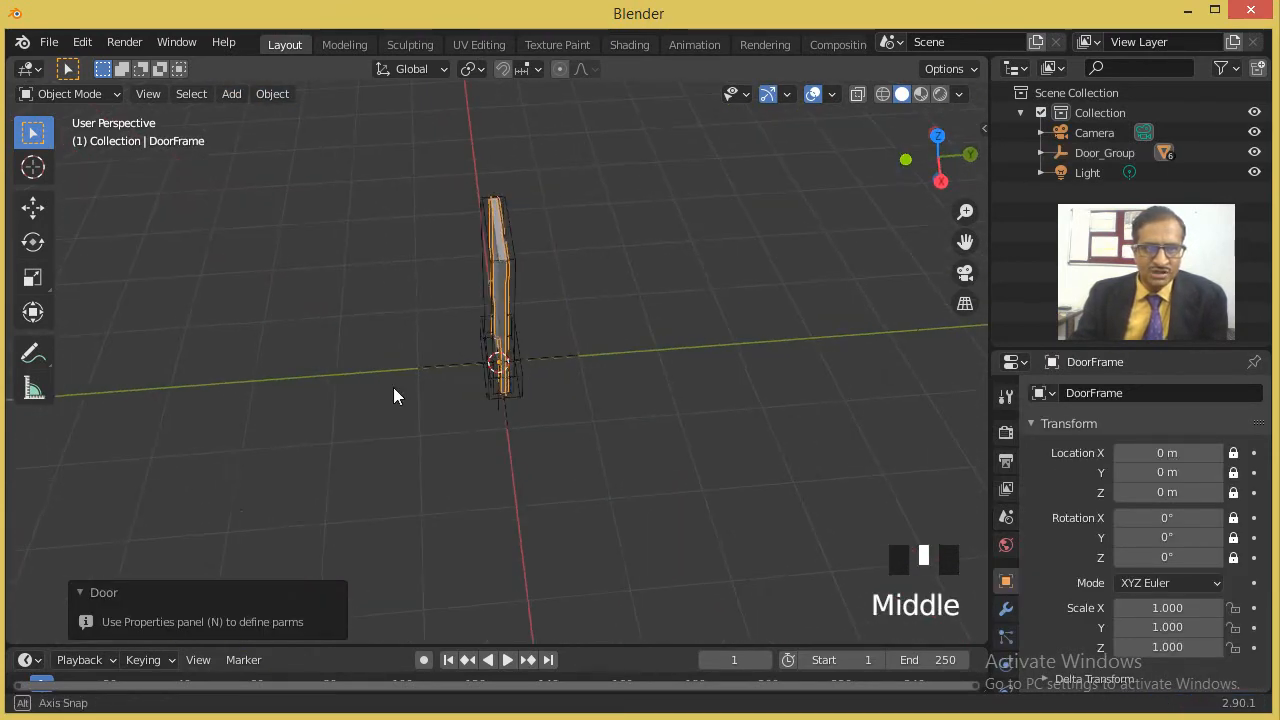
click(92, 591)
click(97, 630)
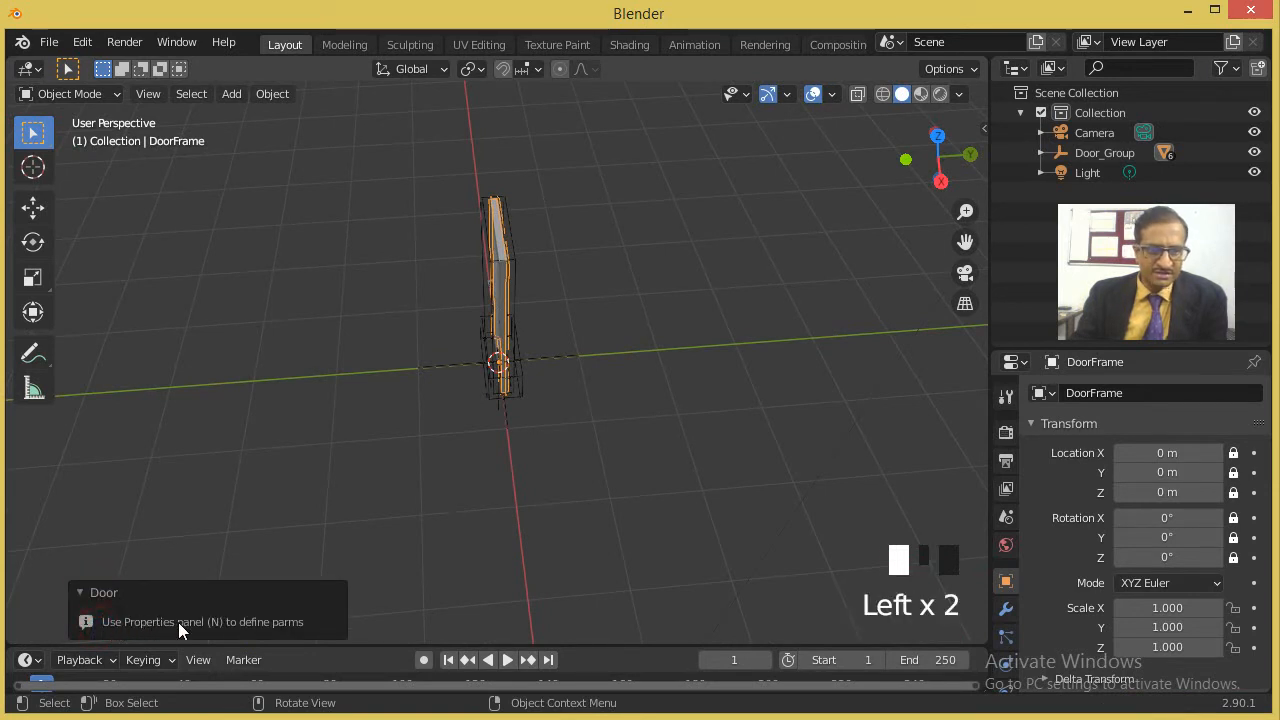
Look through the door frame's object, modifier, tool, render, scene and world properties for the door's parameters.
click(1005, 580)
click(1006, 609)
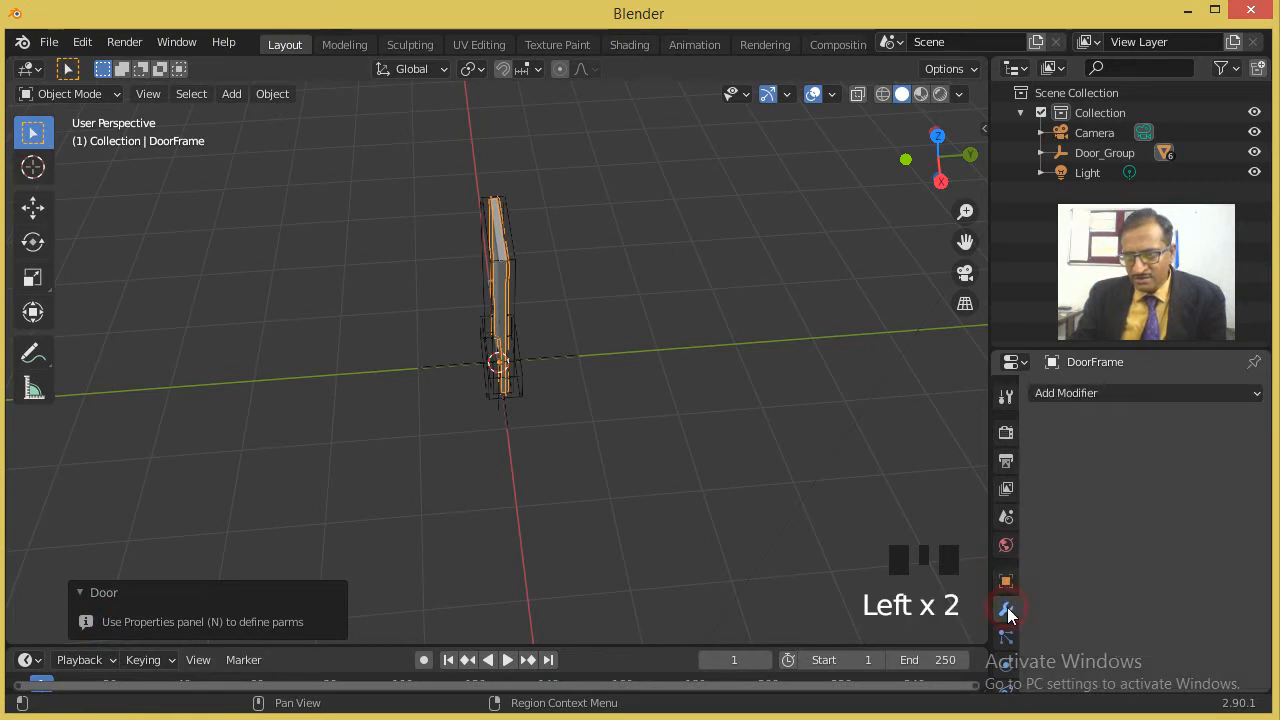
click(1005, 581)
scroll(1108, 524, down, 7)
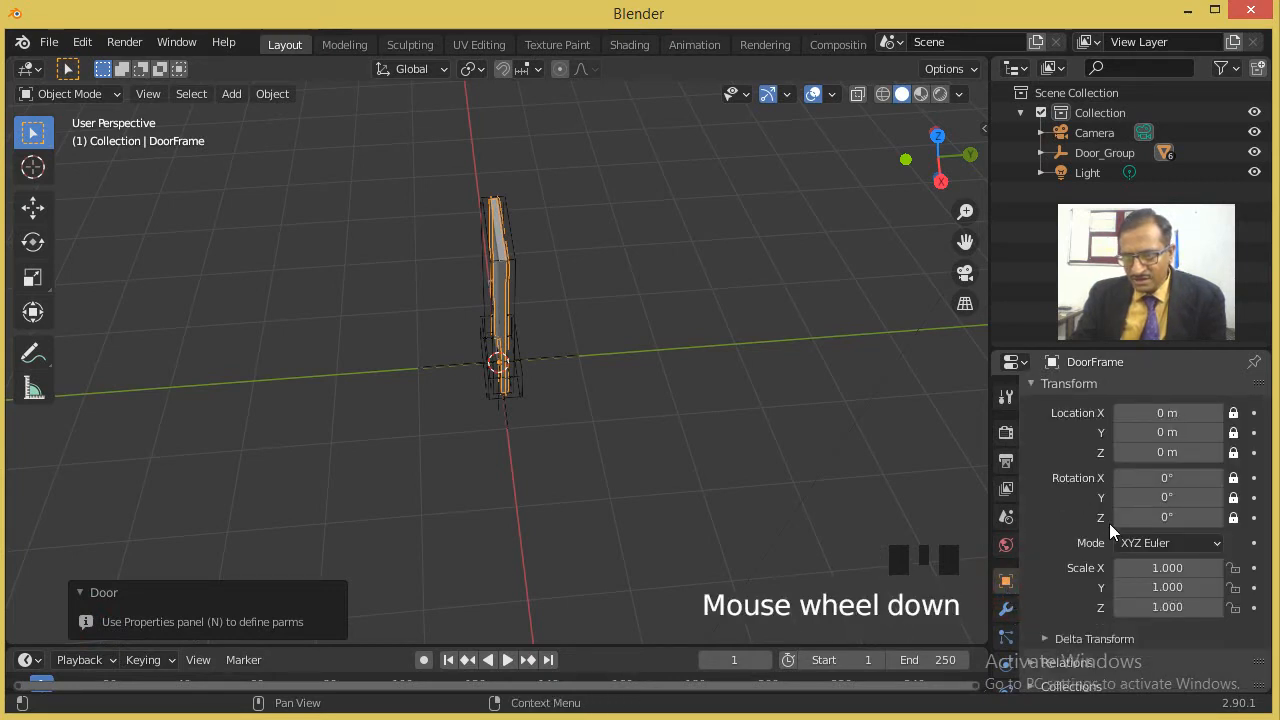
scroll(1106, 528, down, 6)
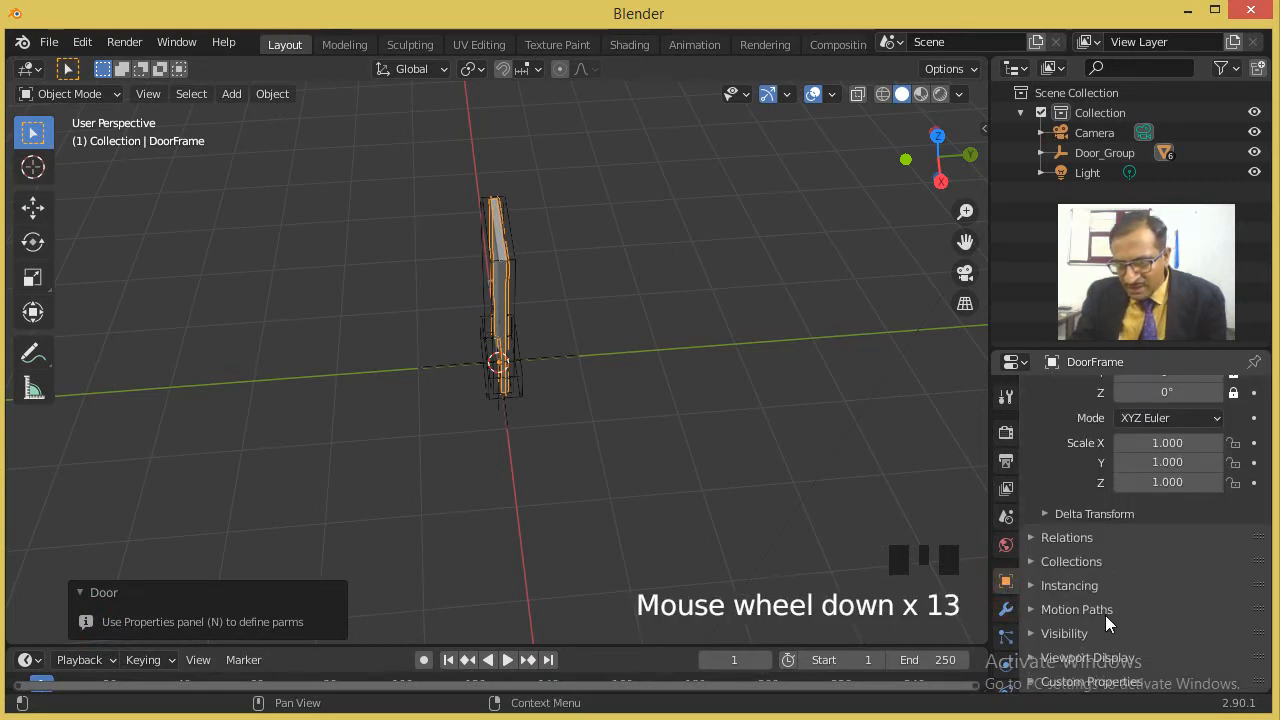
scroll(1111, 605, up, 6)
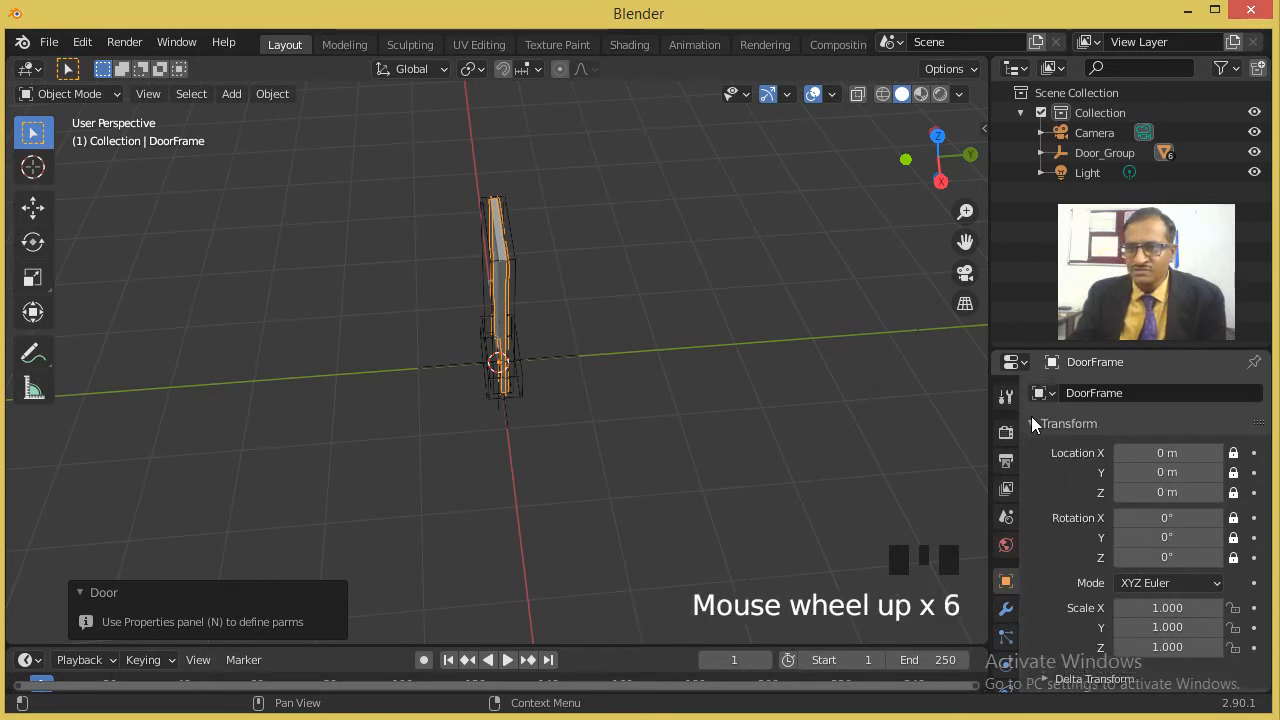
click(1006, 397)
scroll(1080, 521, down, 4)
scroll(1042, 482, up, 1)
scroll(1042, 482, up, 1)
click(1006, 433)
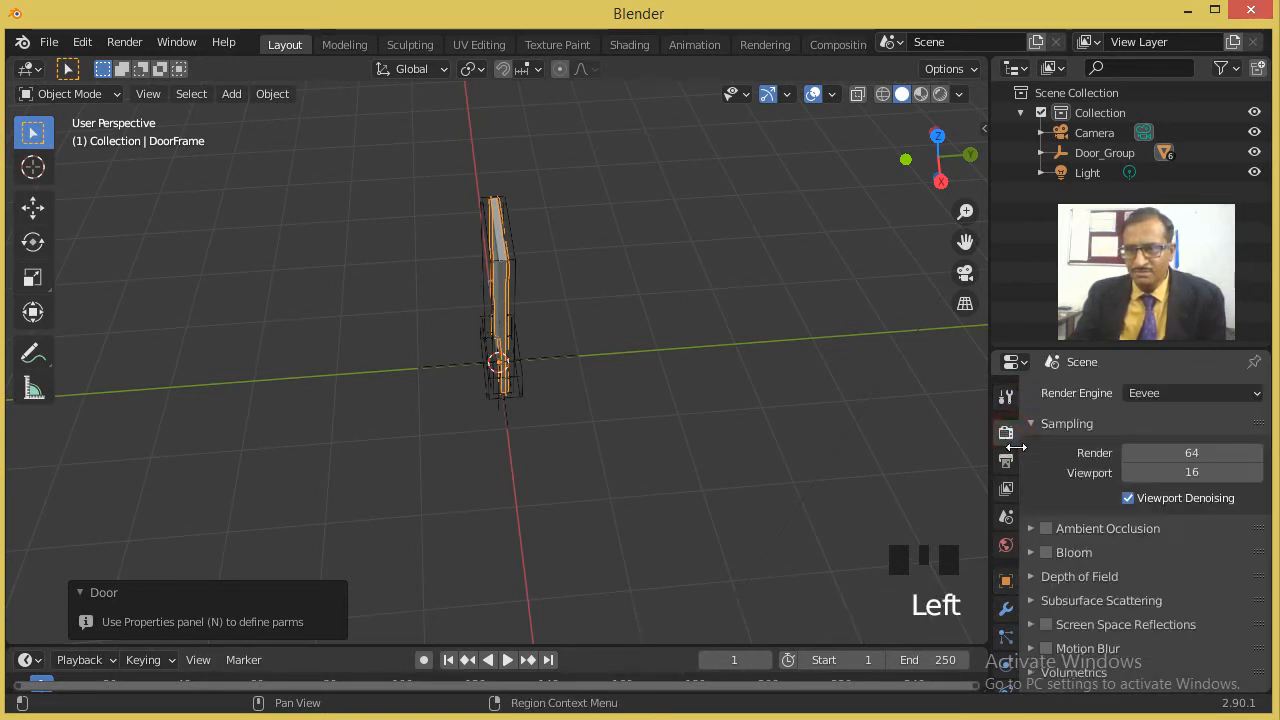
click(1008, 518)
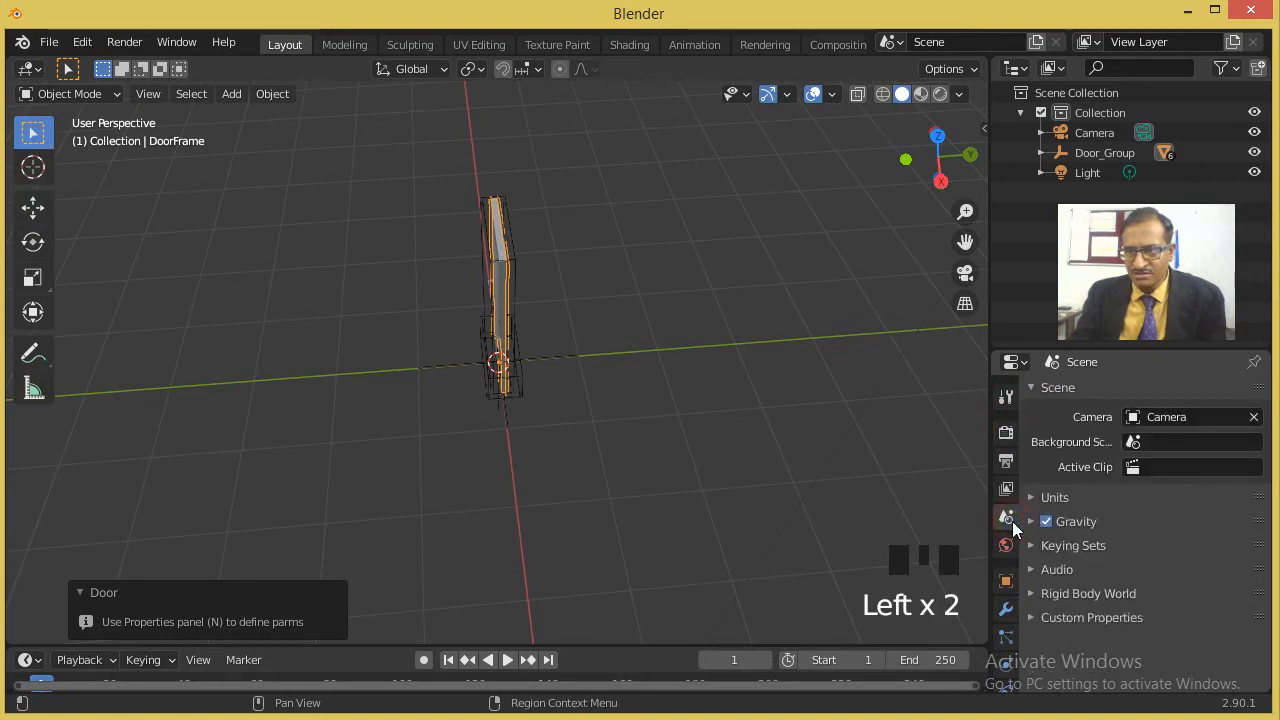
scroll(1012, 525, down, 3)
click(1006, 545)
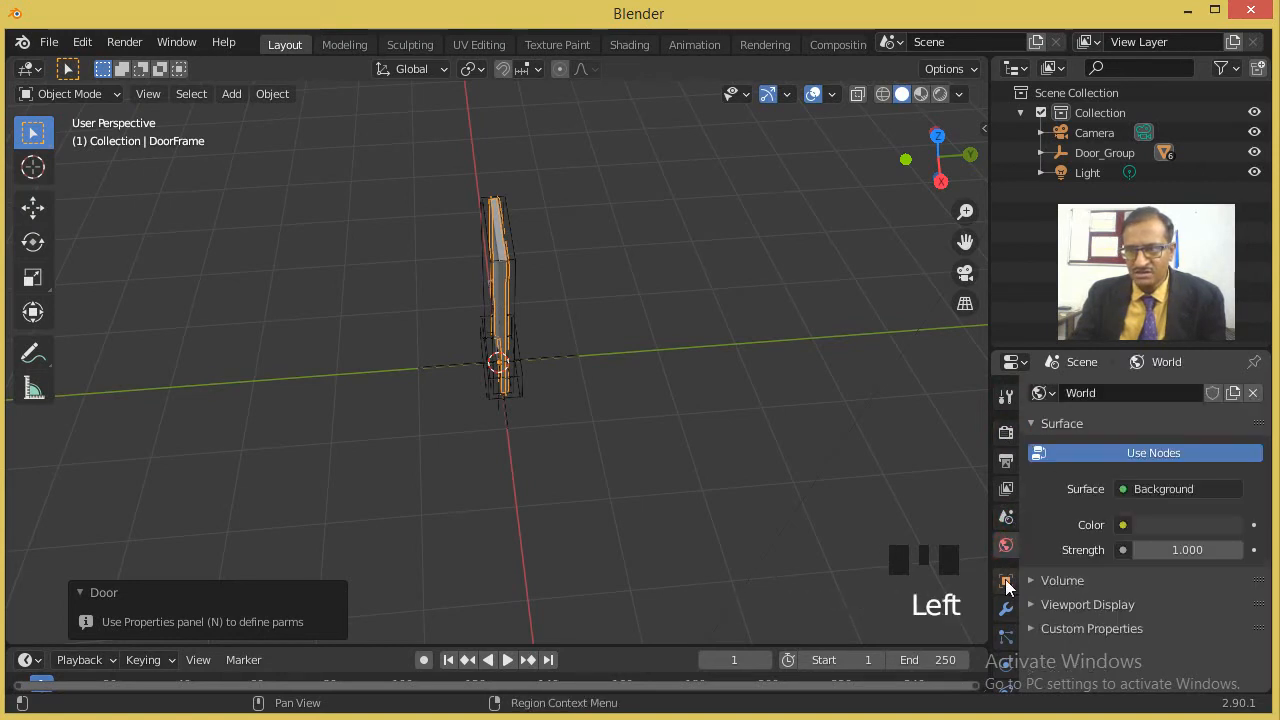
click(1007, 582)
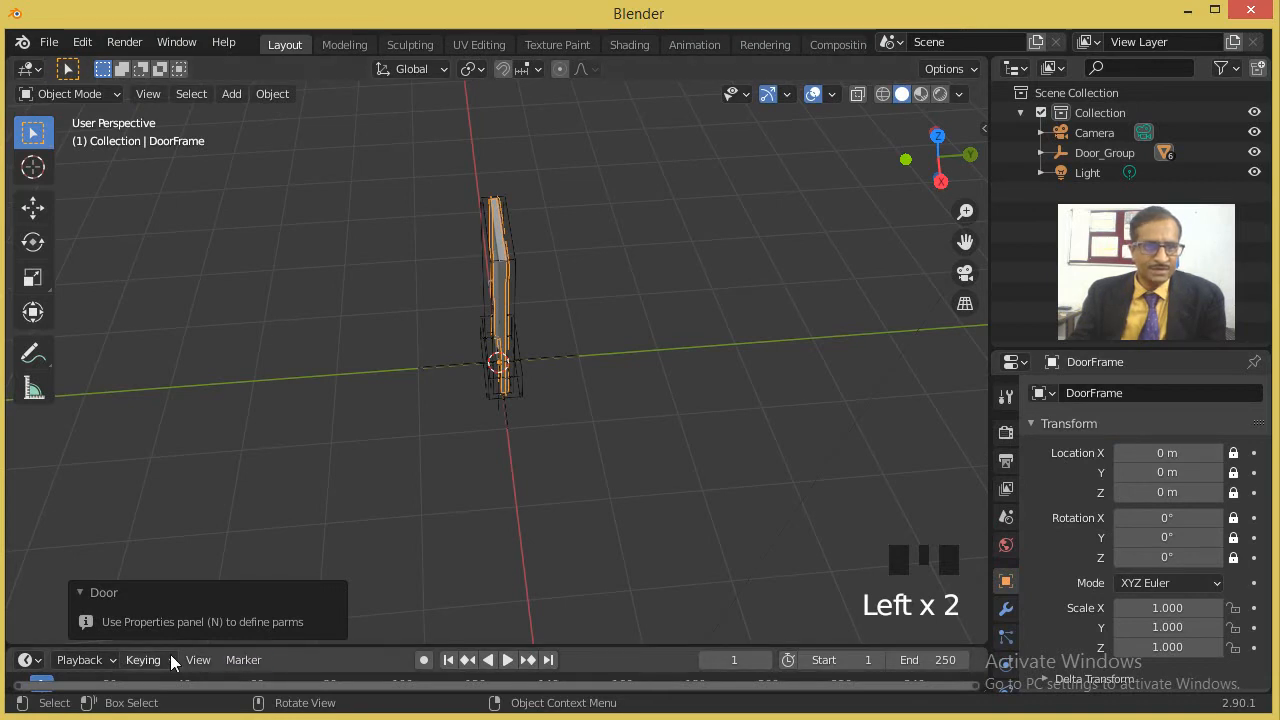
Show the door's creation parameters in the viewport and set its frame width to 1.96.
key(n)
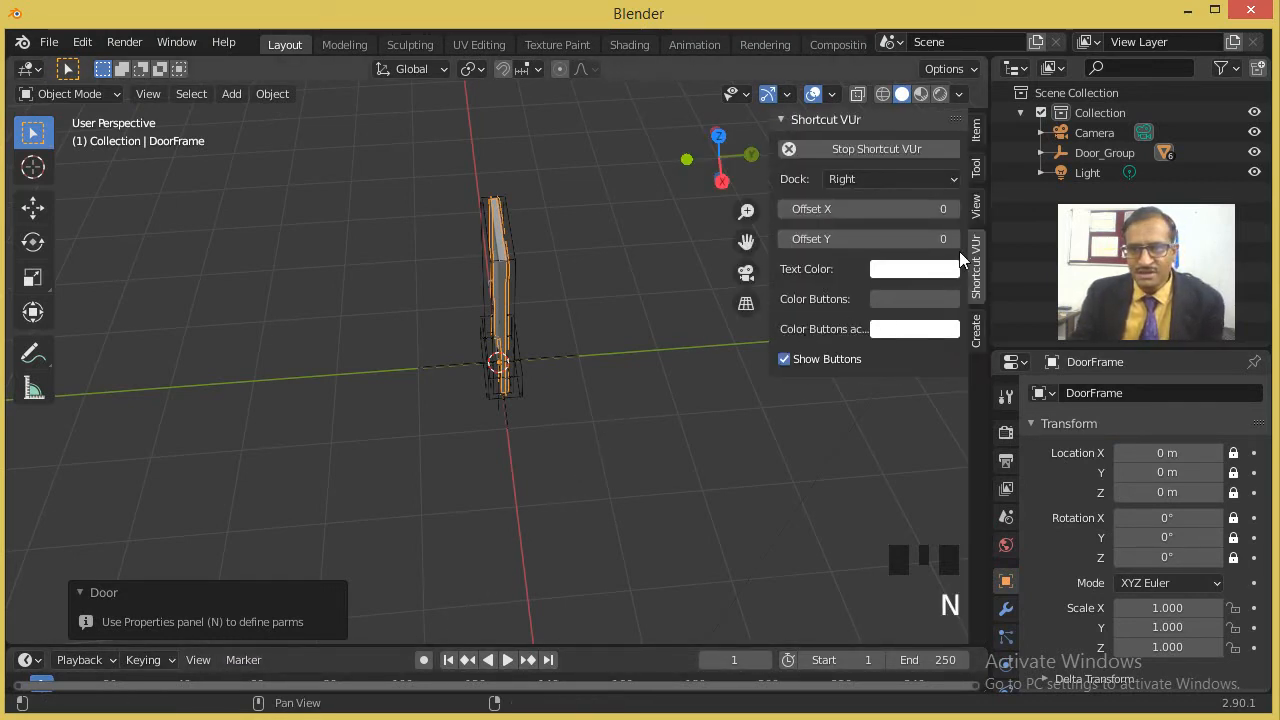
click(976, 330)
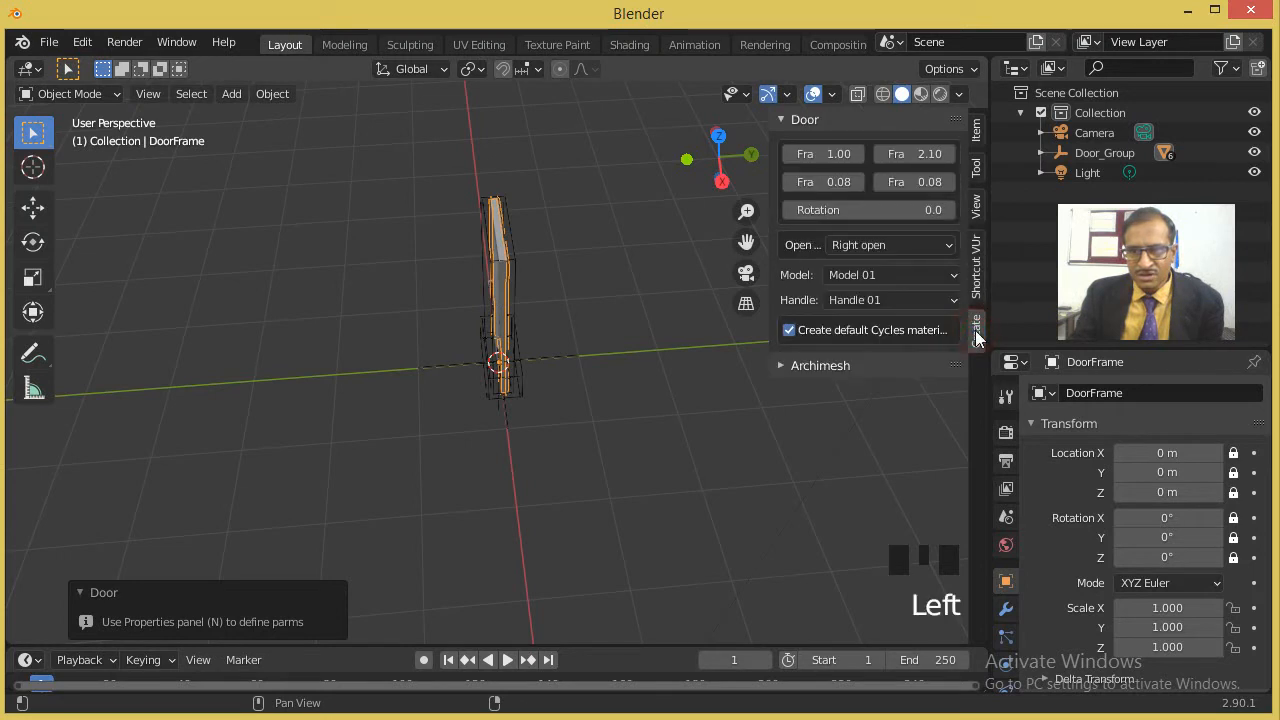
drag(856, 155, 948, 155)
middle_drag(509, 295, 695, 249)
scroll(543, 263, up, 3)
middle_drag(543, 263, 856, 270)
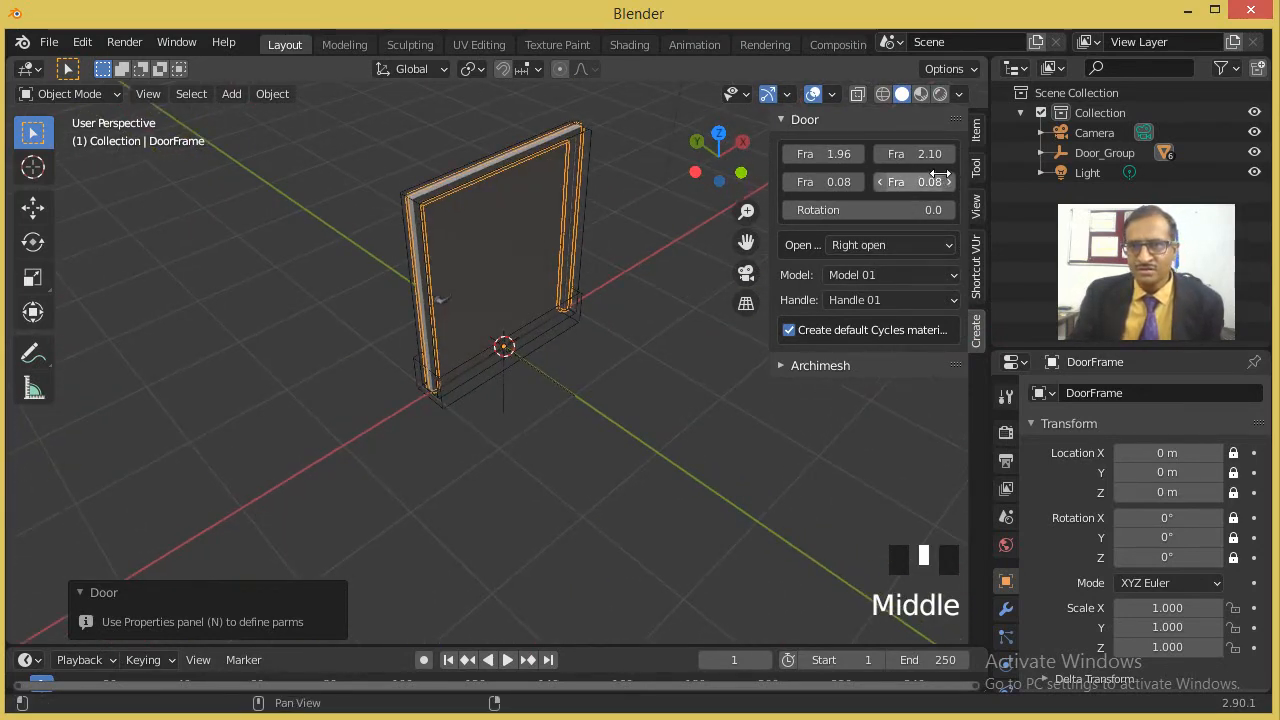
Set the door's frame height to 2.82 and its frame thickness to 0.14.
mouse_move(928, 155)
mouse_down()
mouse_move(955, 155)
mouse_move(930, 158)
mouse_up()
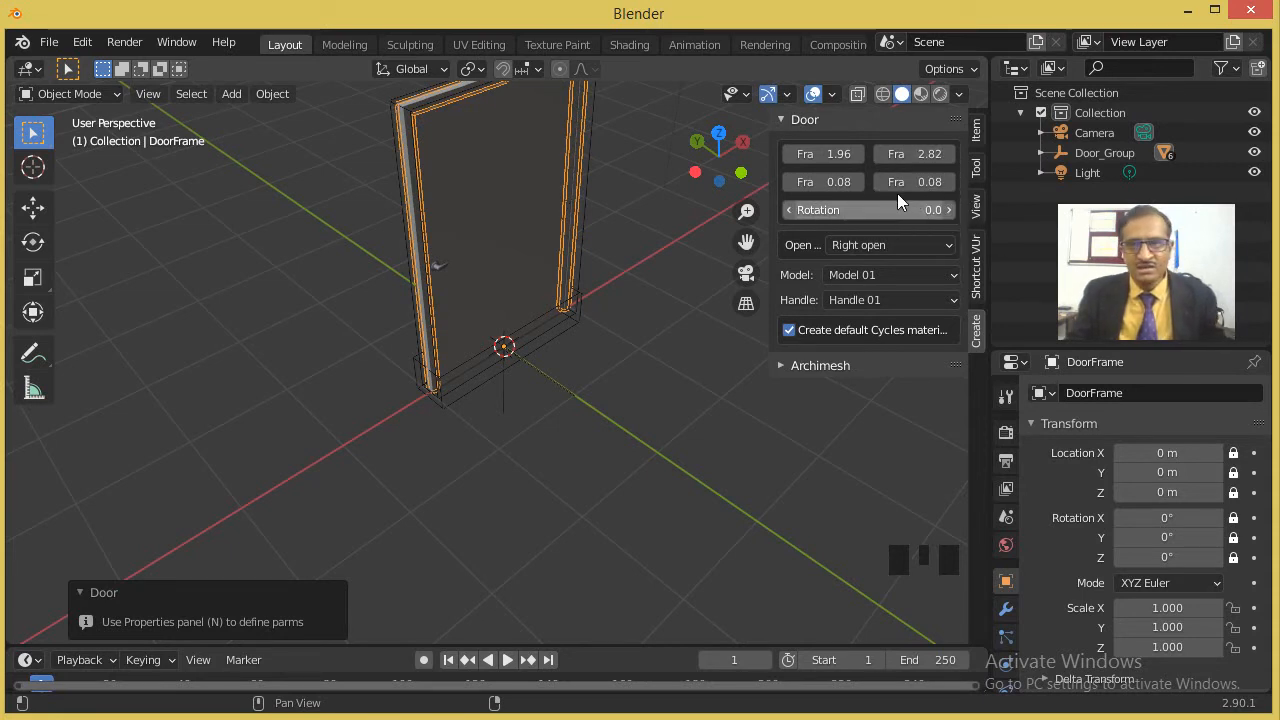
mouse_move(838, 181)
mouse_down()
mouse_move(880, 181)
mouse_move(845, 181)
mouse_up()
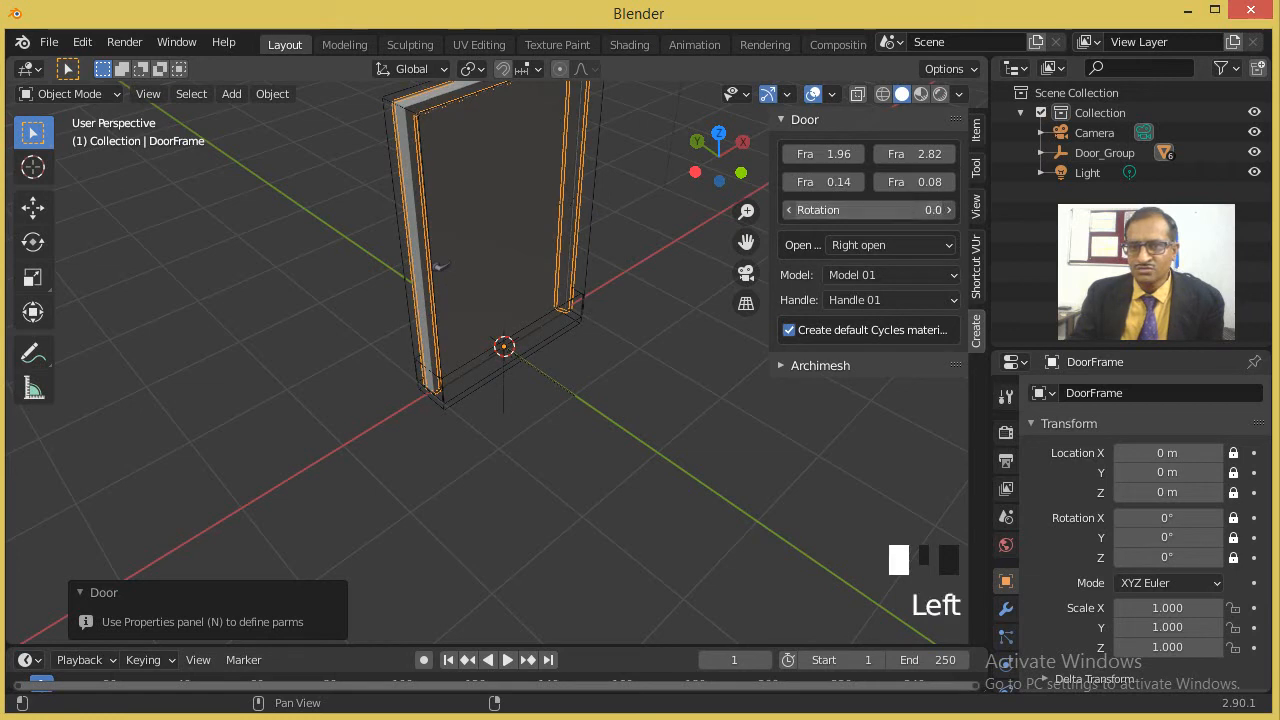
click(912, 210)
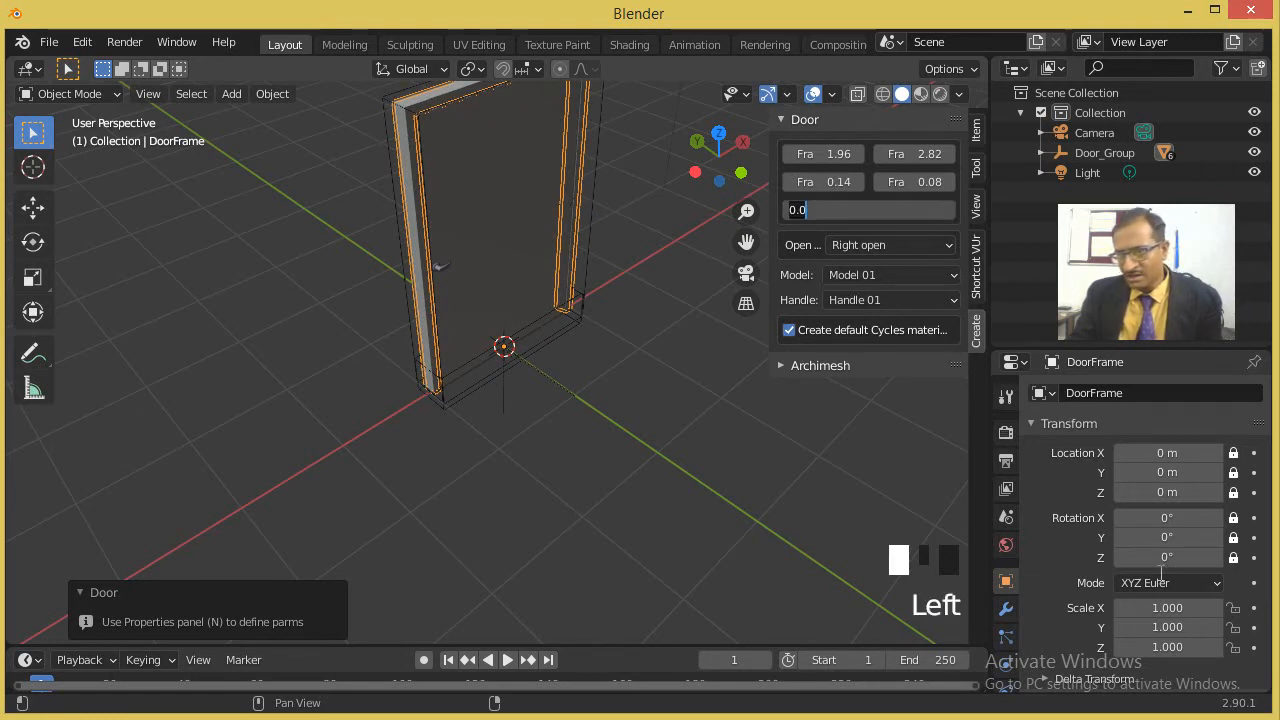
Expand the Archimesh section, review its available elements and props, and deselect the door.
click(796, 366)
click(790, 364)
scroll(829, 410, down, 1)
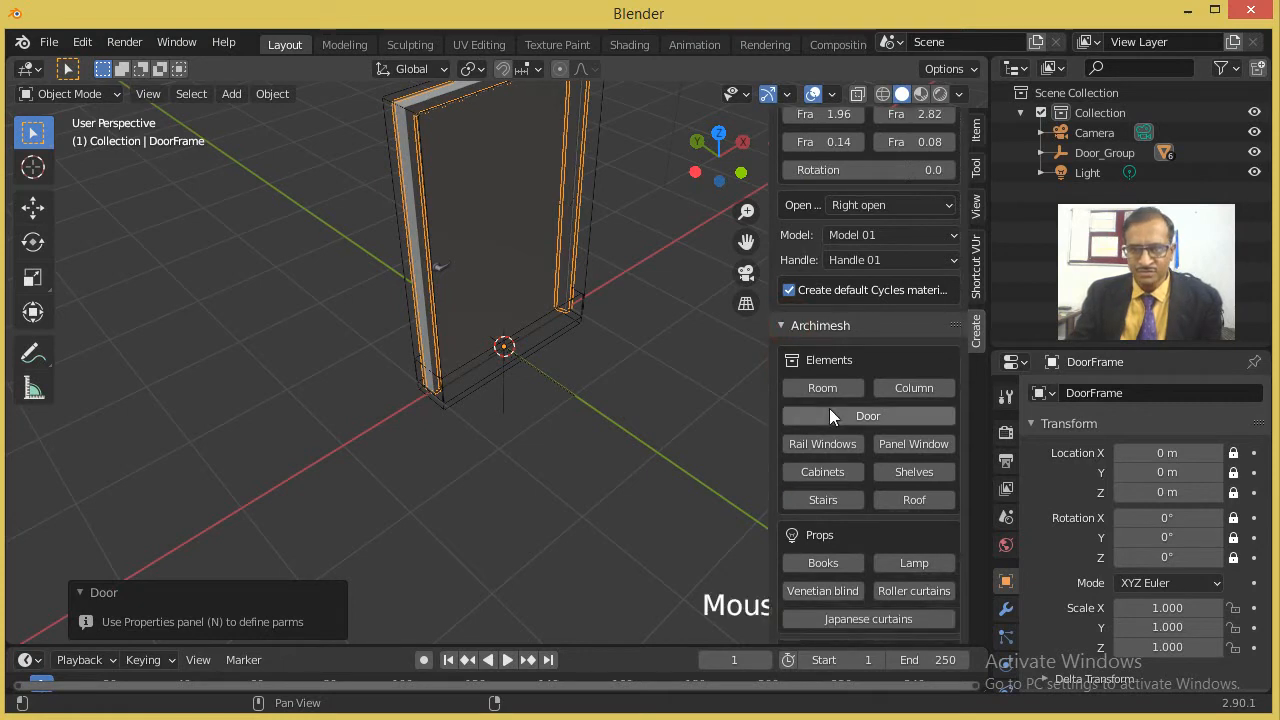
scroll(829, 408, down, 6)
scroll(828, 405, up, 5)
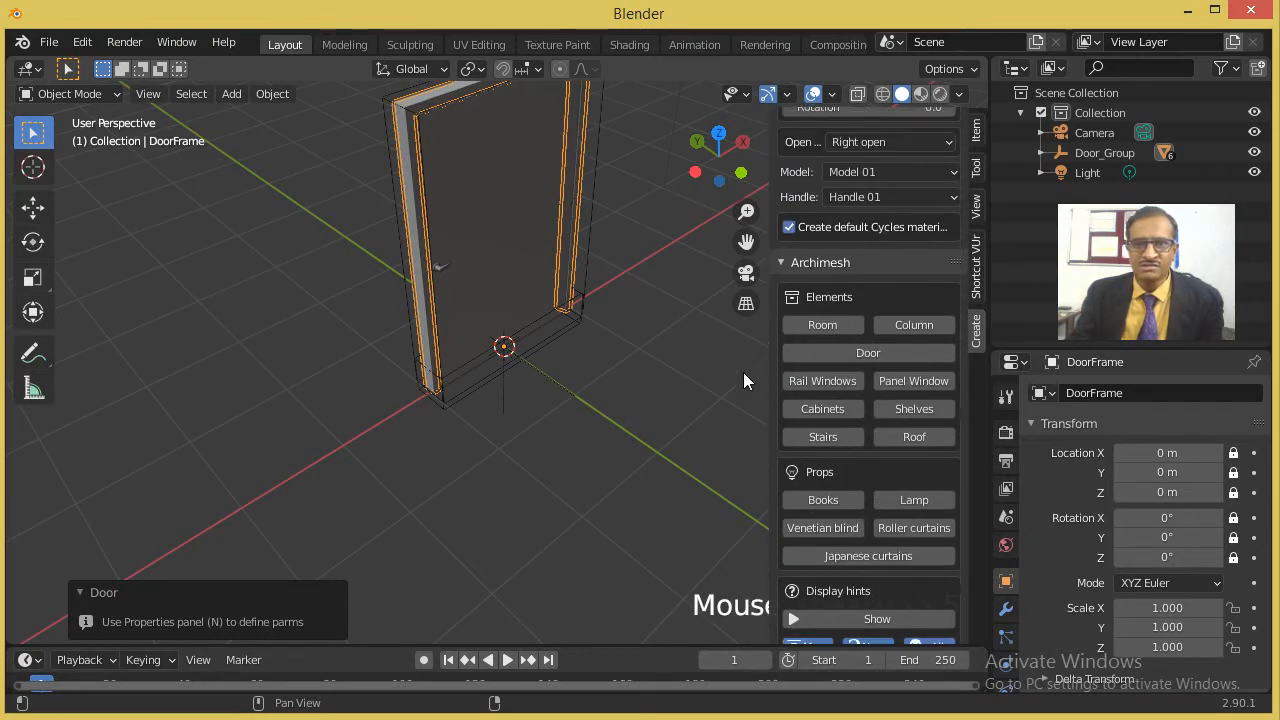
click(680, 366)
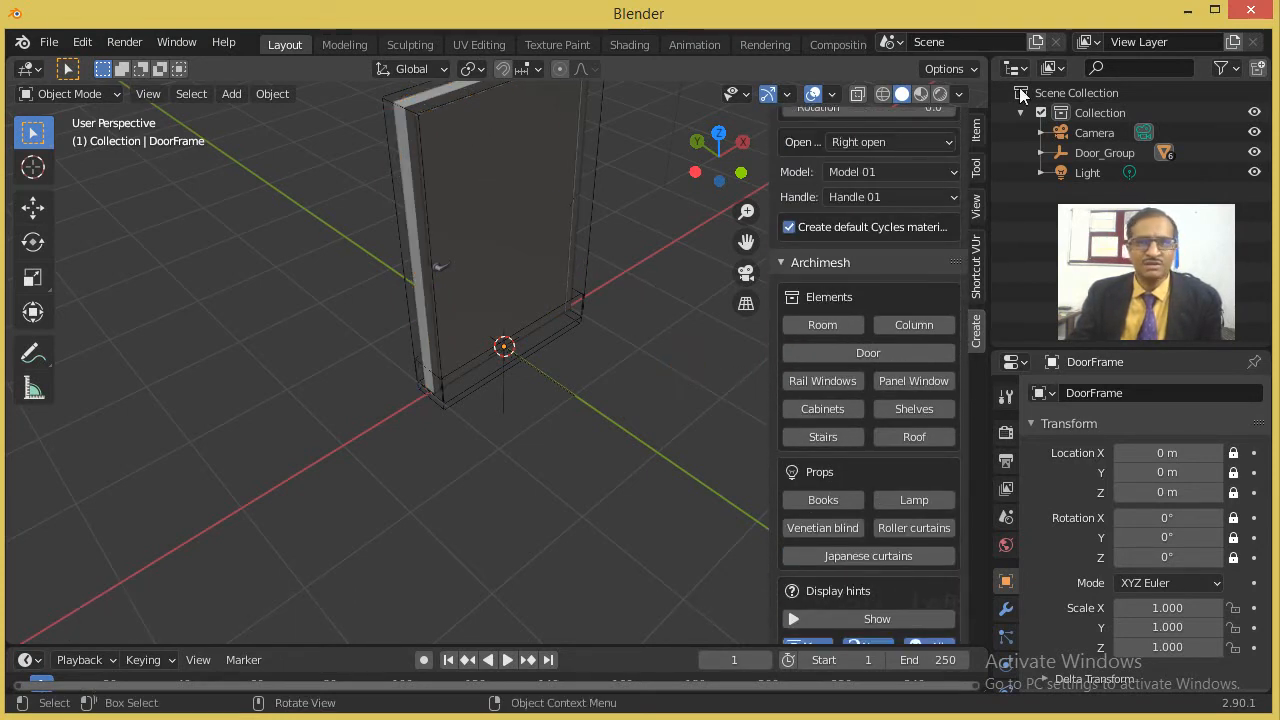
Hide the sidebar, then select every object in the scene and delete them all.
key(n)
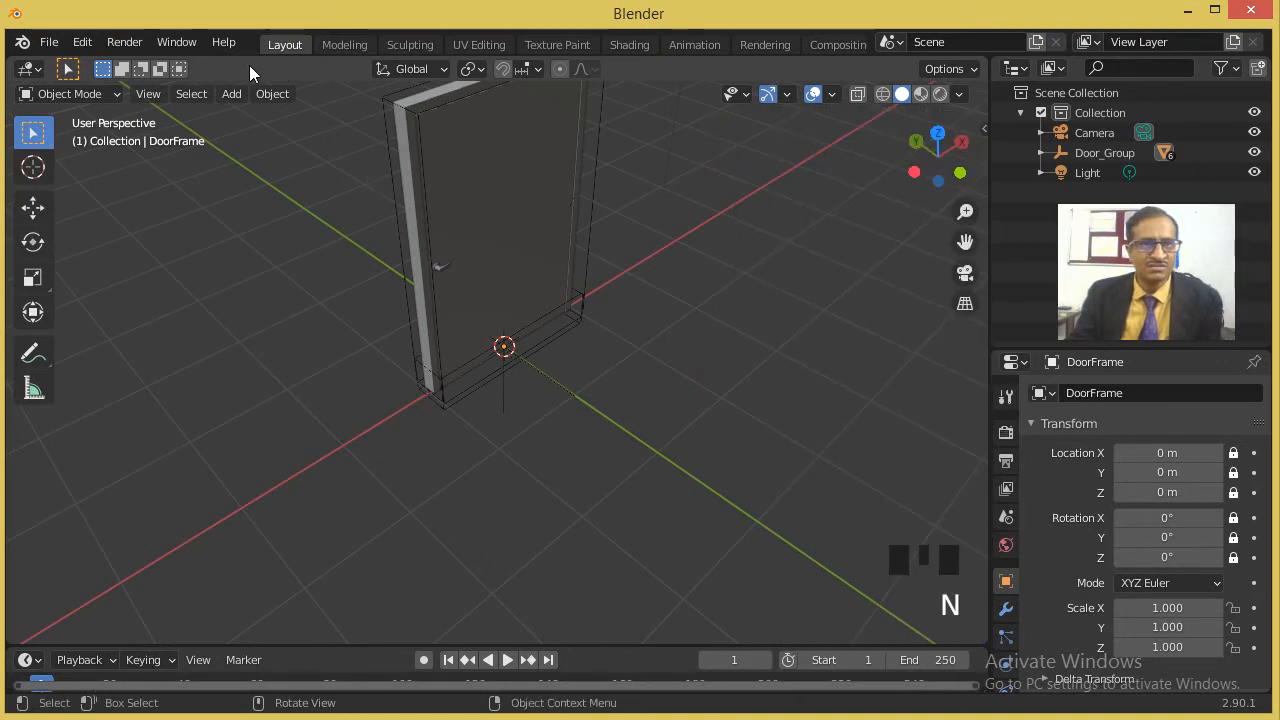
click(457, 136)
key(a)
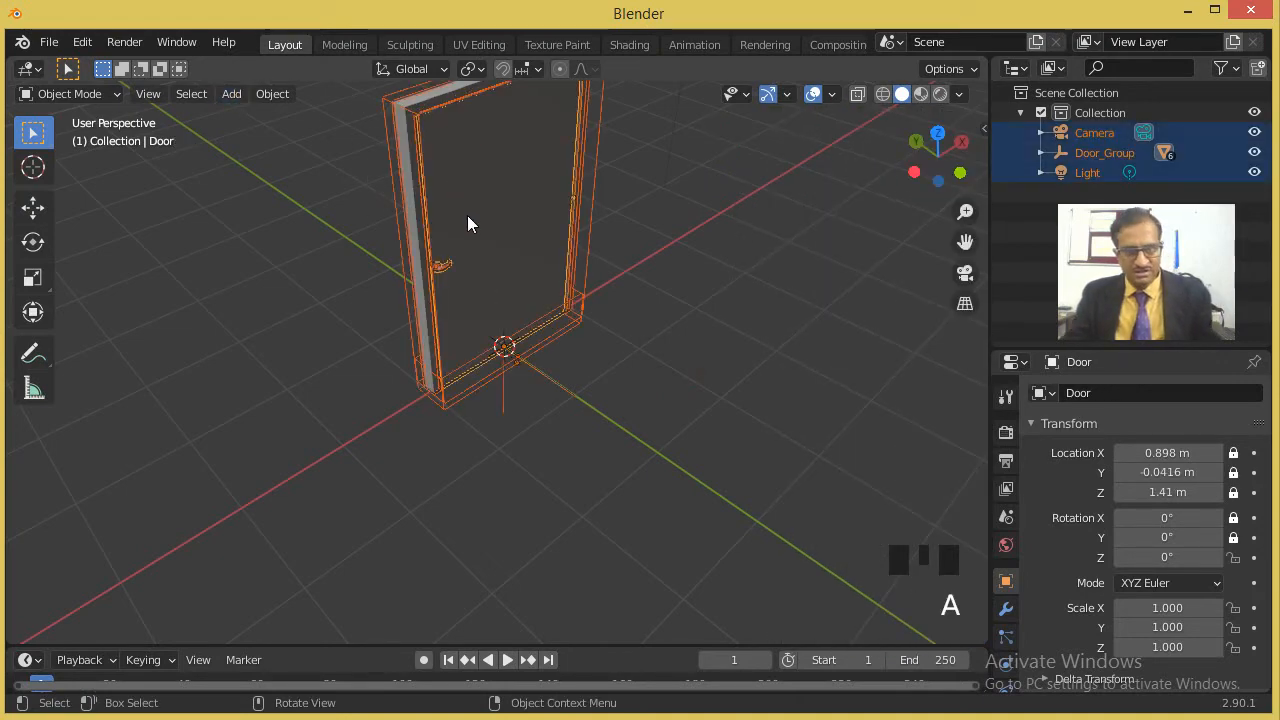
scroll(450, 300, up, 4)
middle_drag(316, 165, 369, 346)
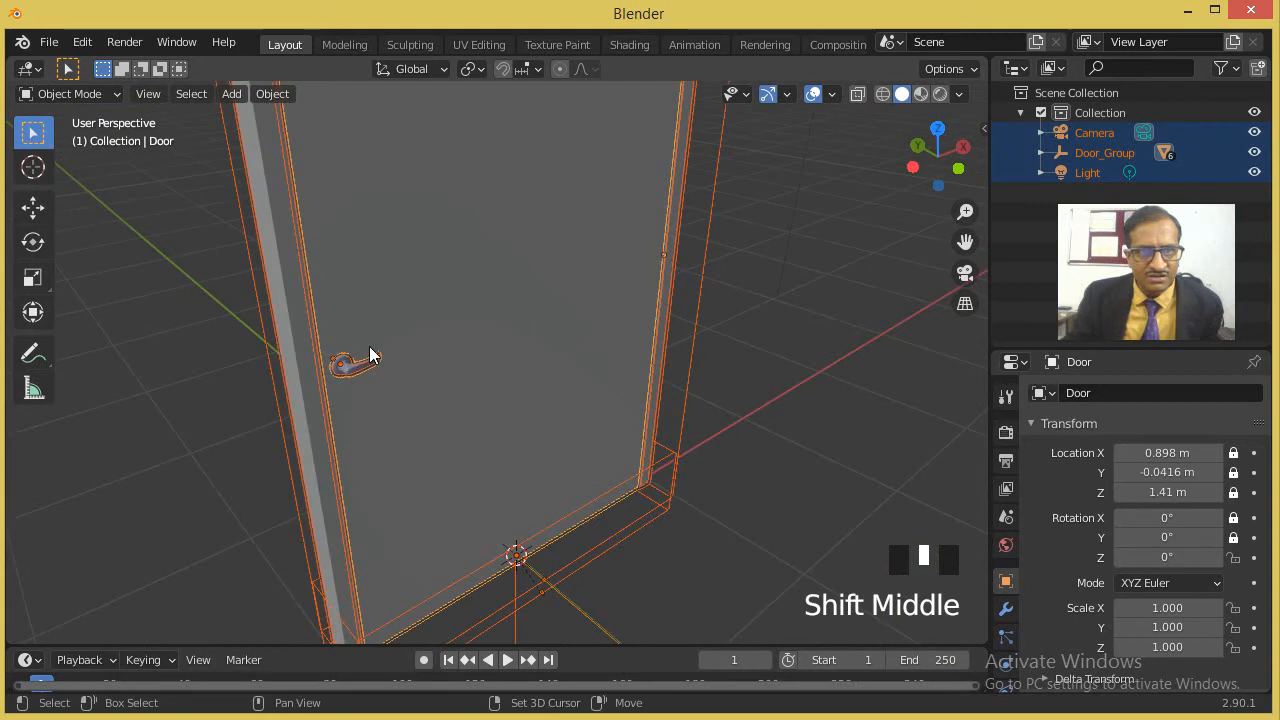
scroll(345, 368, up, 2)
key(Delete)
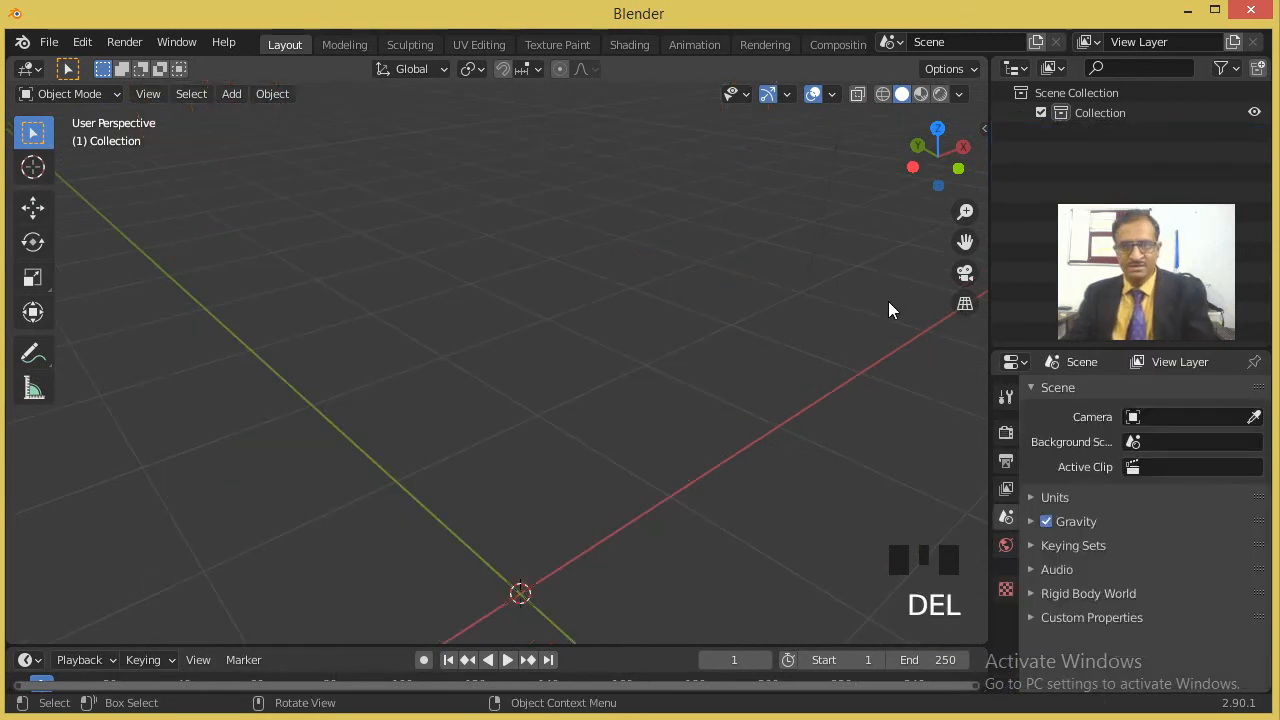
Add an Archimesh Shelves object to the empty scene.
click(829, 314)
click(231, 94)
mouse_move(253, 119)
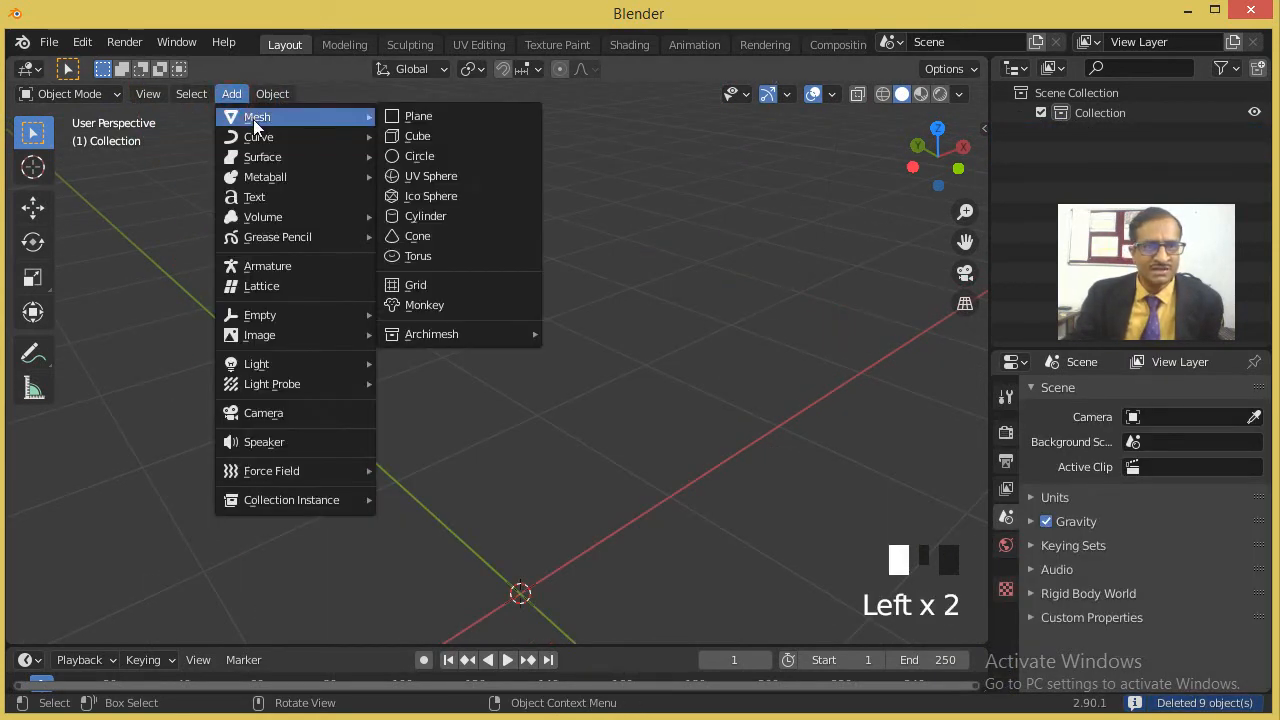
mouse_move(495, 334)
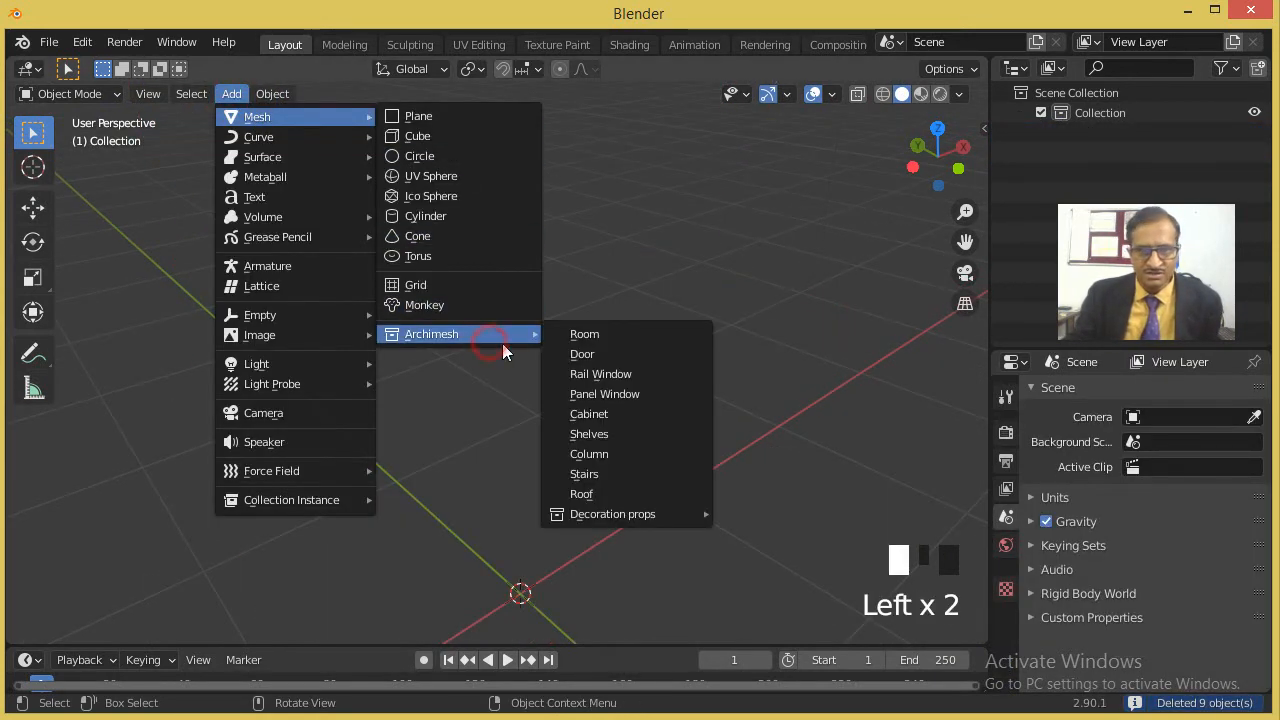
click(614, 433)
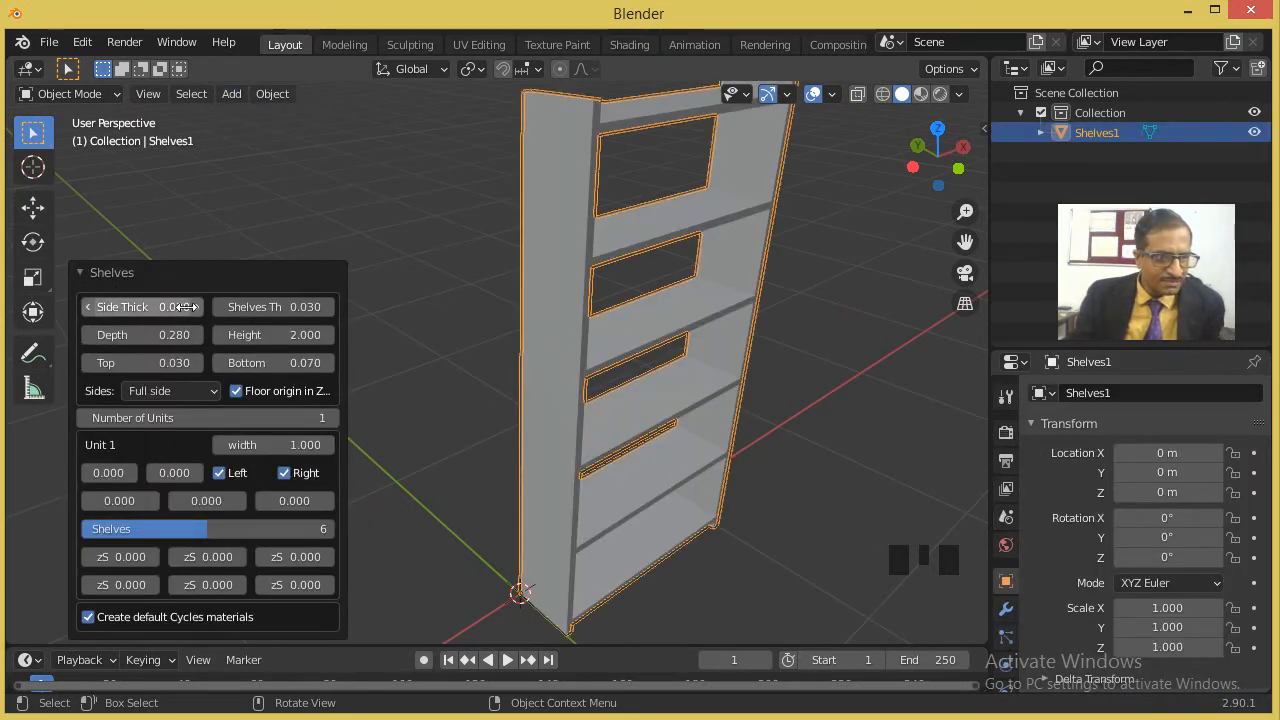
Set the shelves' side thickness to 0.001 and Unit 1's first offset value to -0.030.
mouse_move(182, 307)
mouse_down()
mouse_move(160, 307)
mouse_move(220, 307)
mouse_move(160, 307)
mouse_up()
middle_drag(664, 393, 703, 355)
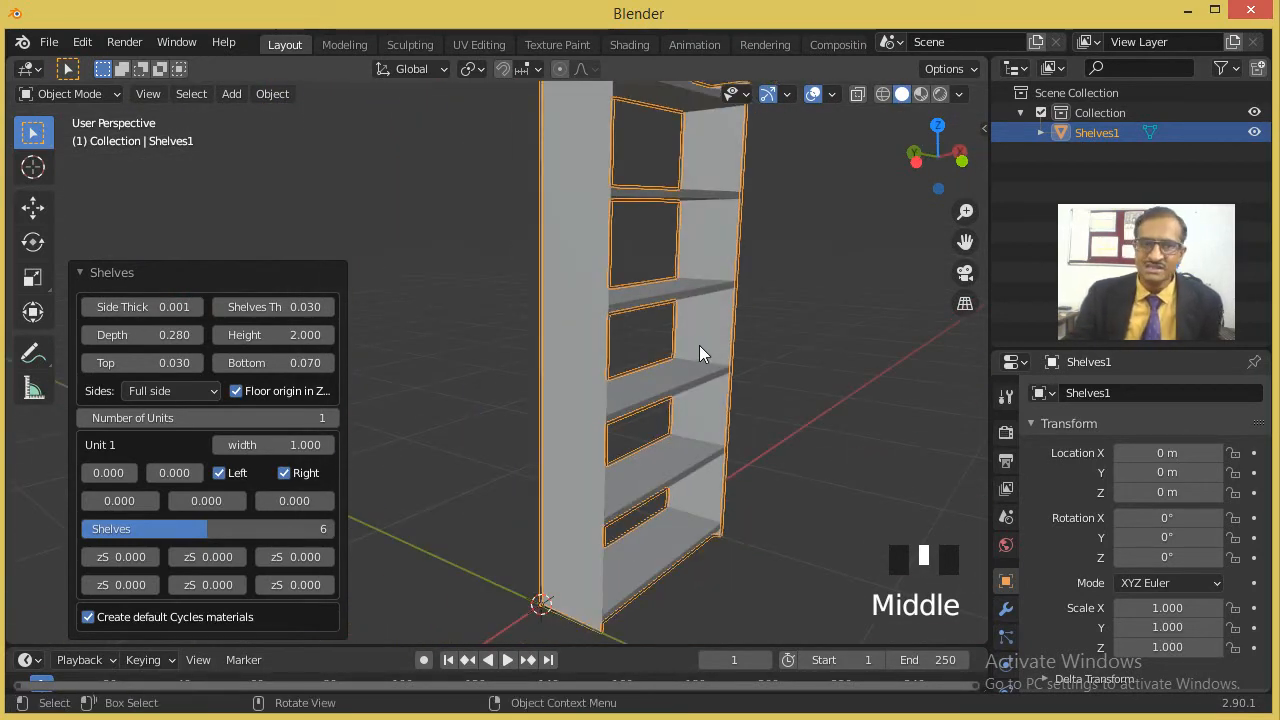
scroll(699, 345, up, 2)
mouse_move(92, 468)
mouse_down()
mouse_move(60, 470)
mouse_move(110, 472)
mouse_up()
scroll(668, 324, down, 2)
middle_drag(668, 324, 642, 348)
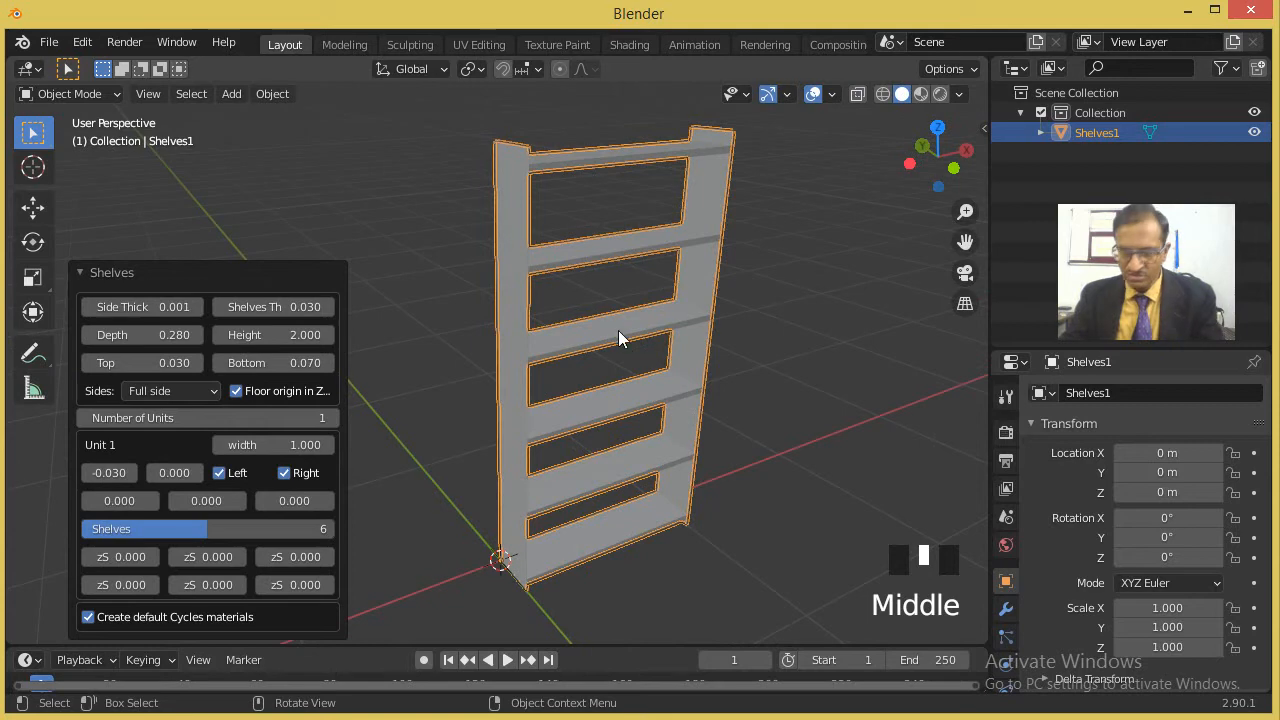
Delete the shelves and switch the enabled Add Mesh add-on from Archimesh to Archipack.
key(Delete)
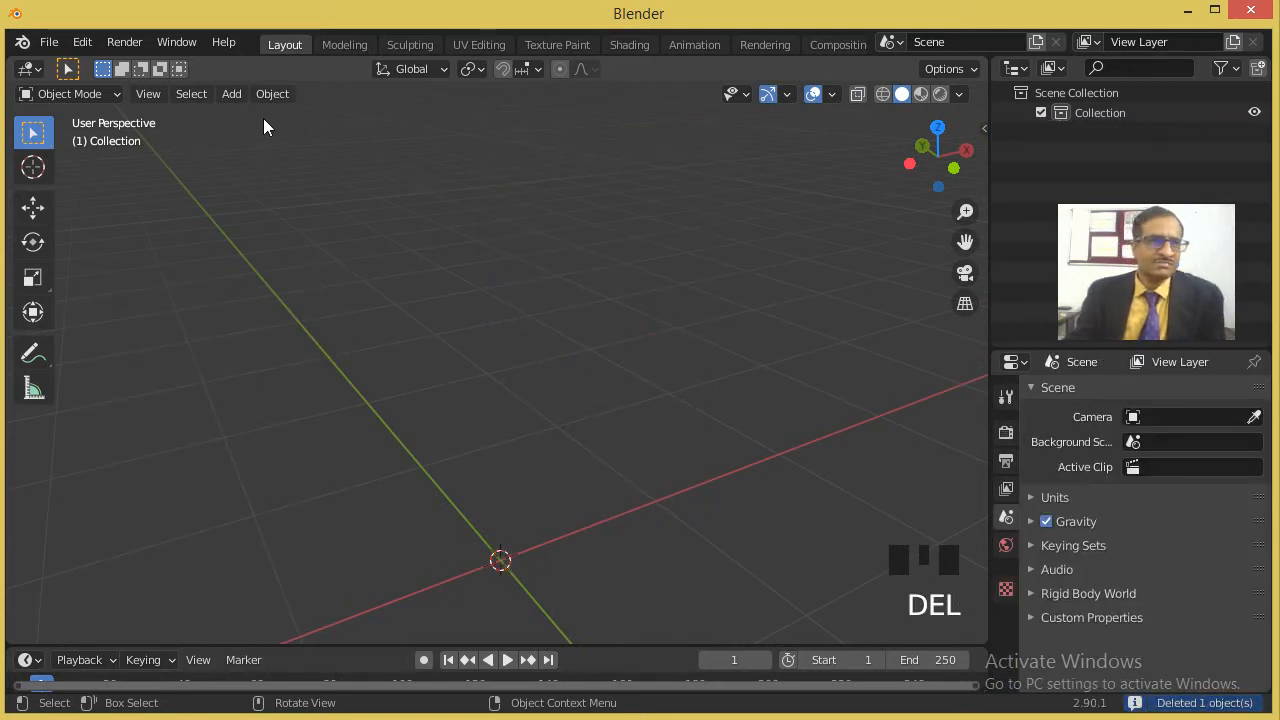
click(82, 42)
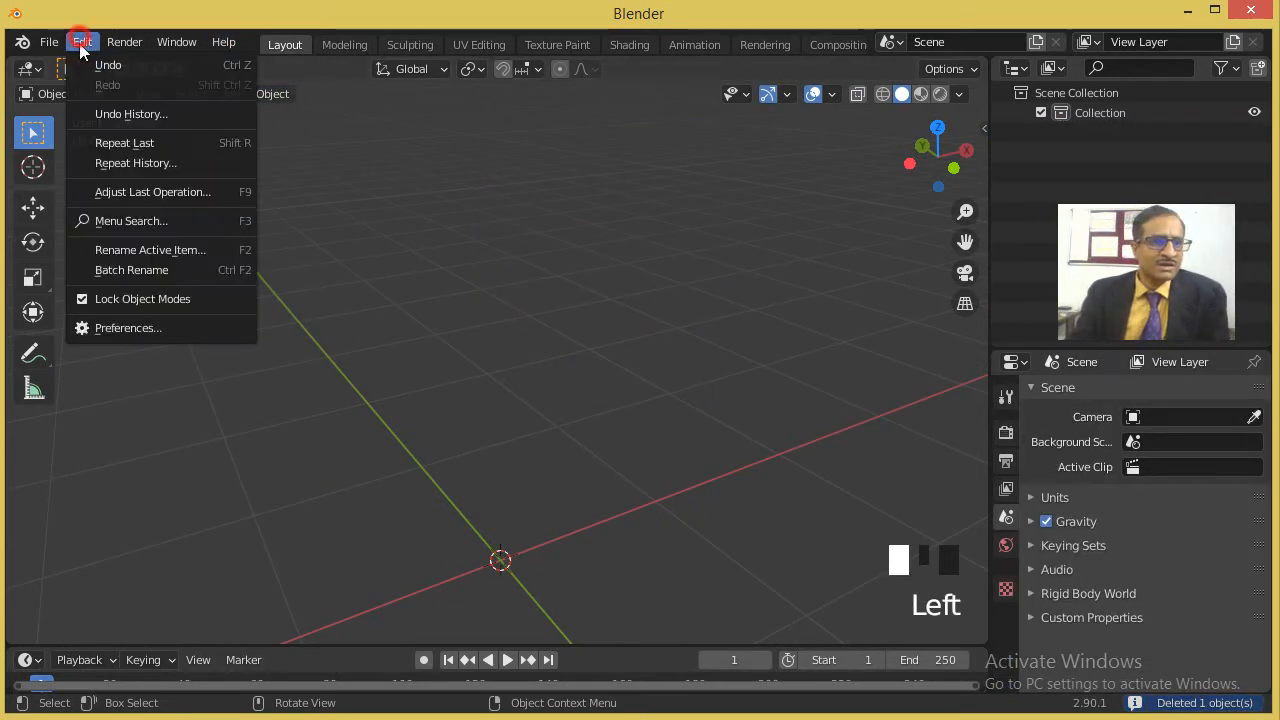
click(170, 327)
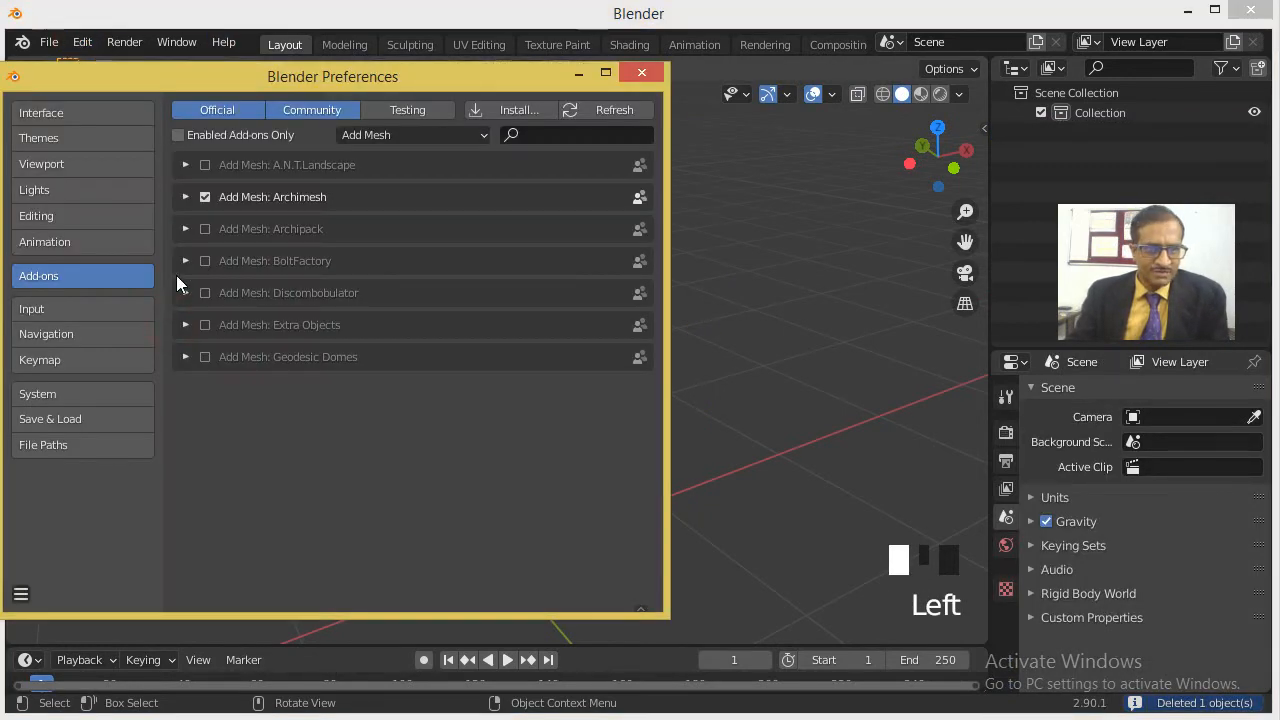
click(205, 196)
click(205, 229)
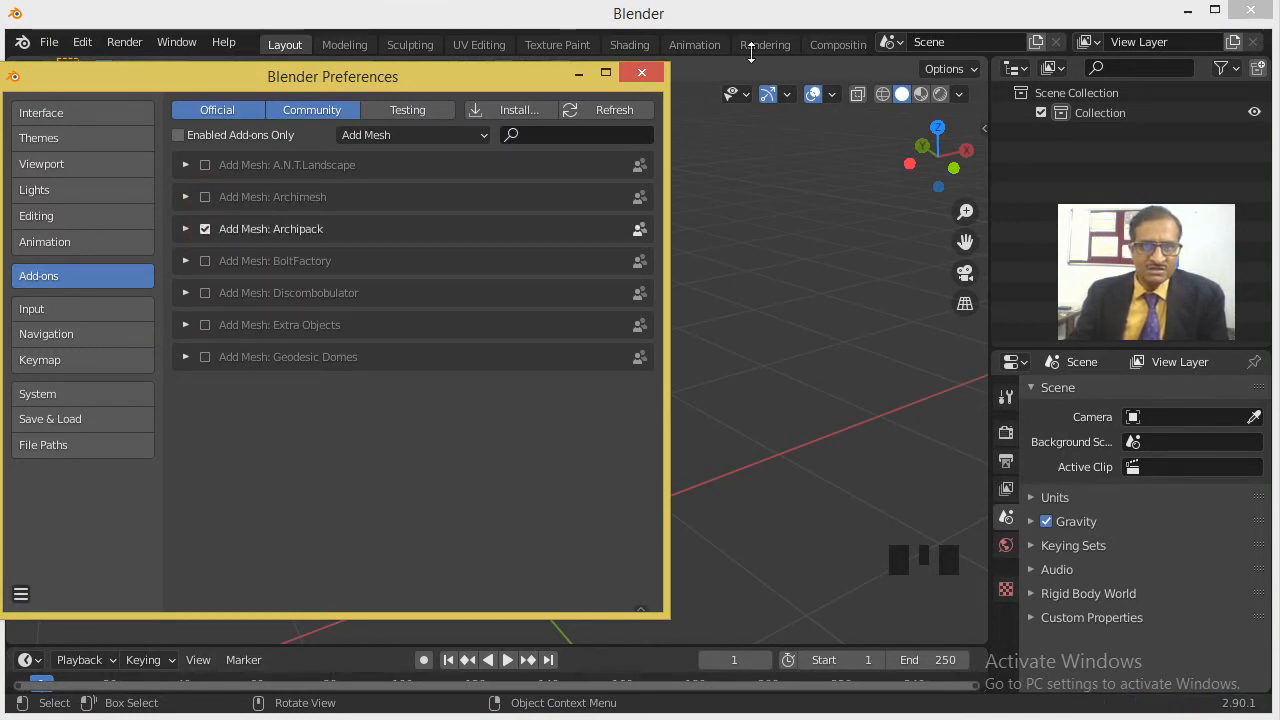
click(15, 592)
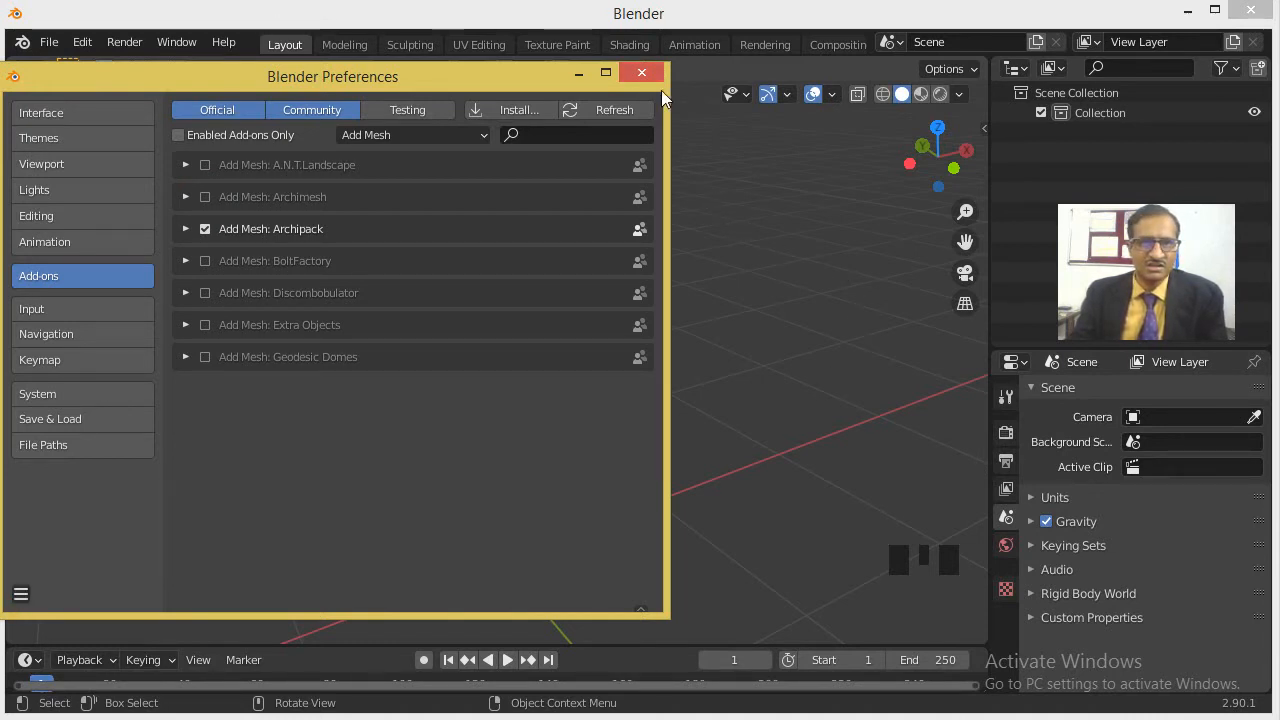
click(642, 73)
Try to add an Archipack fence to the scene.
click(231, 93)
mouse_move(257, 118)
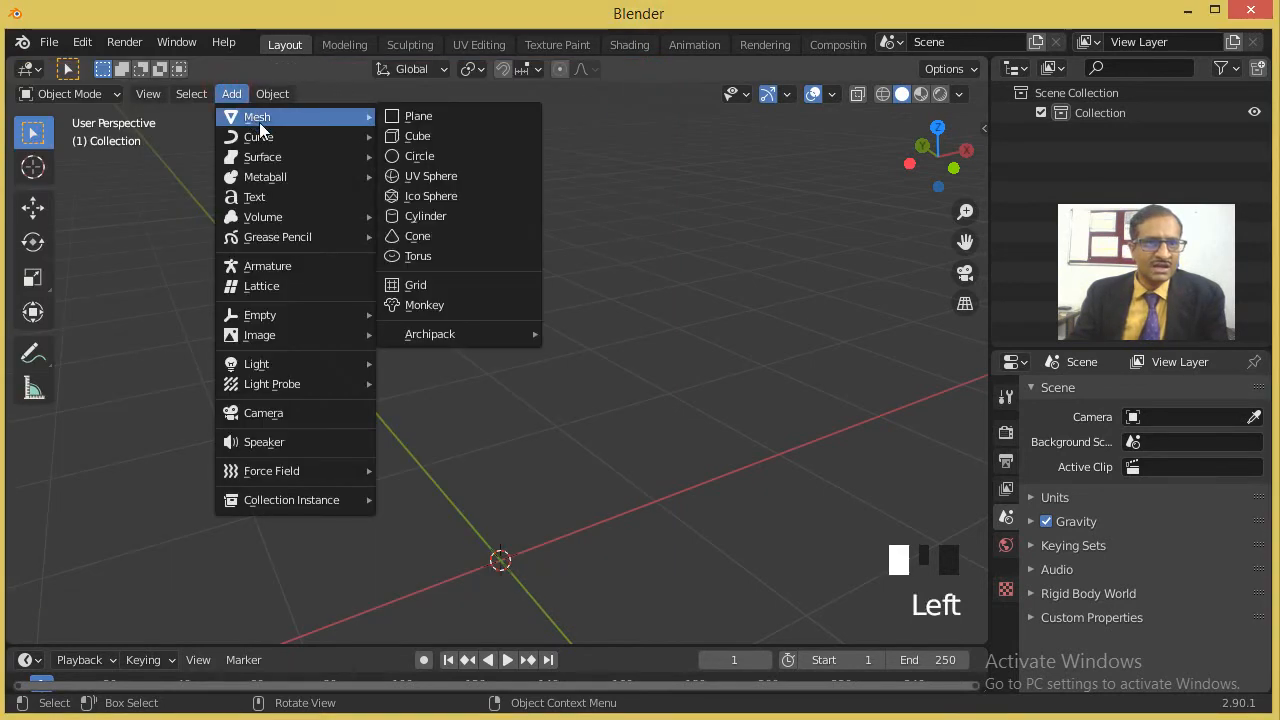
mouse_move(514, 341)
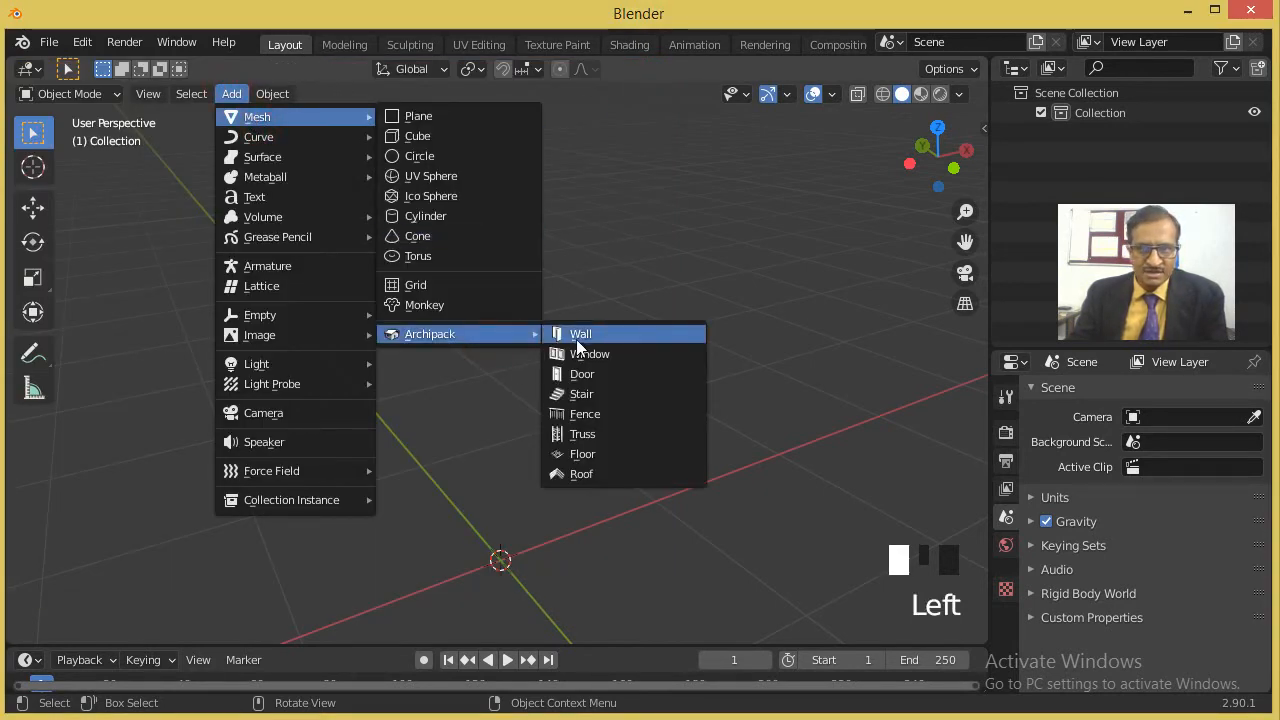
click(586, 414)
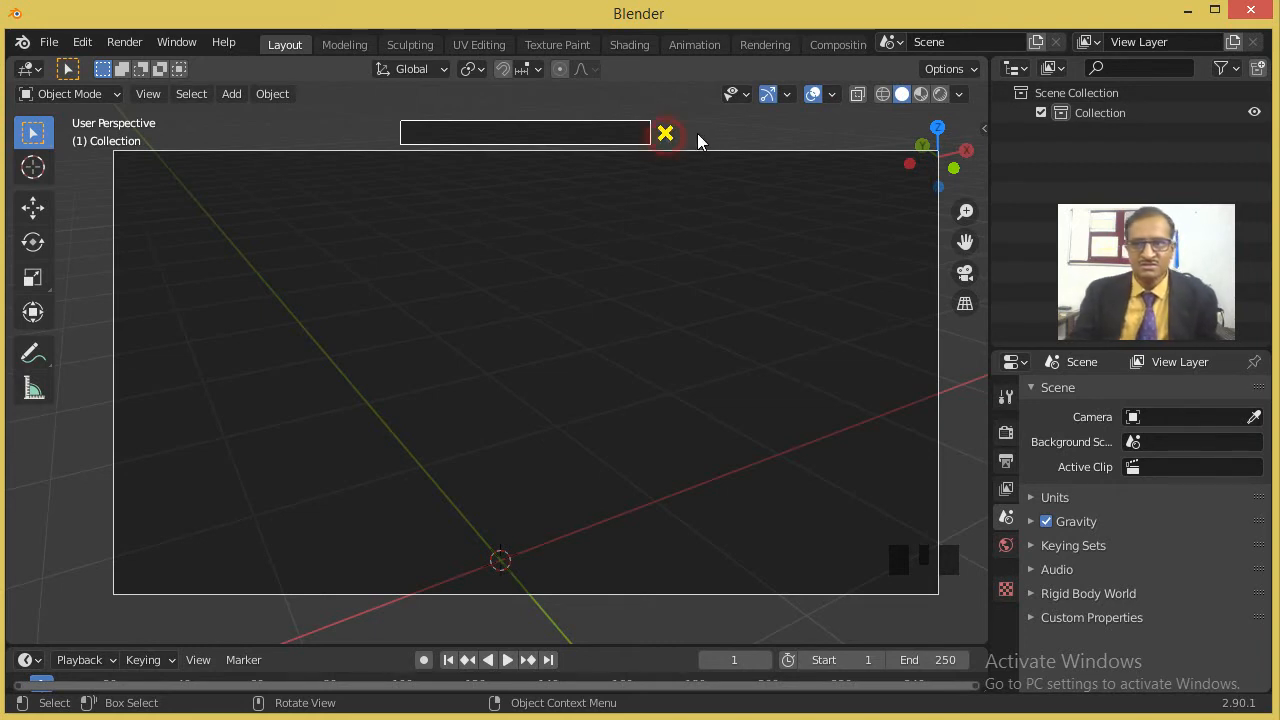
key(Escape)
key(Escape)
key(Escape)
key(Escape)
key(Escape)
middle_drag(346, 269, 33, 57)
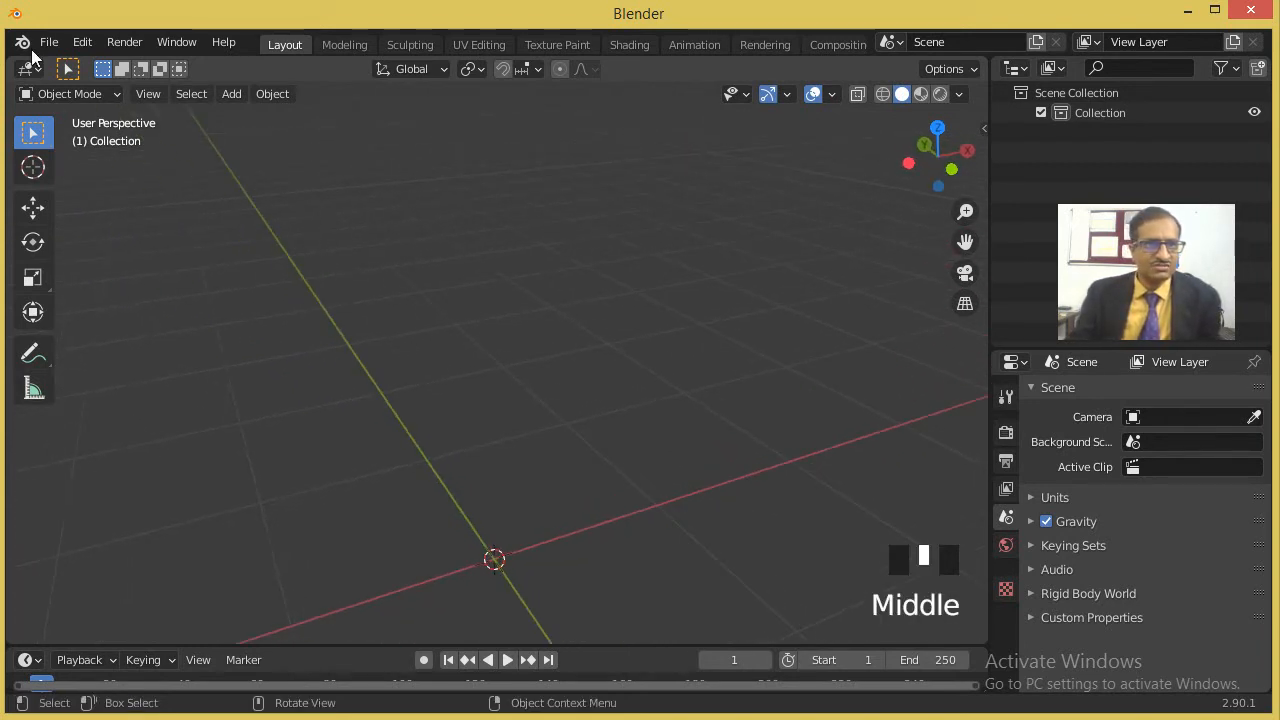
Disable the Archipack add-on and enable Add Mesh: BoltFactory in the preferences.
click(82, 42)
click(140, 327)
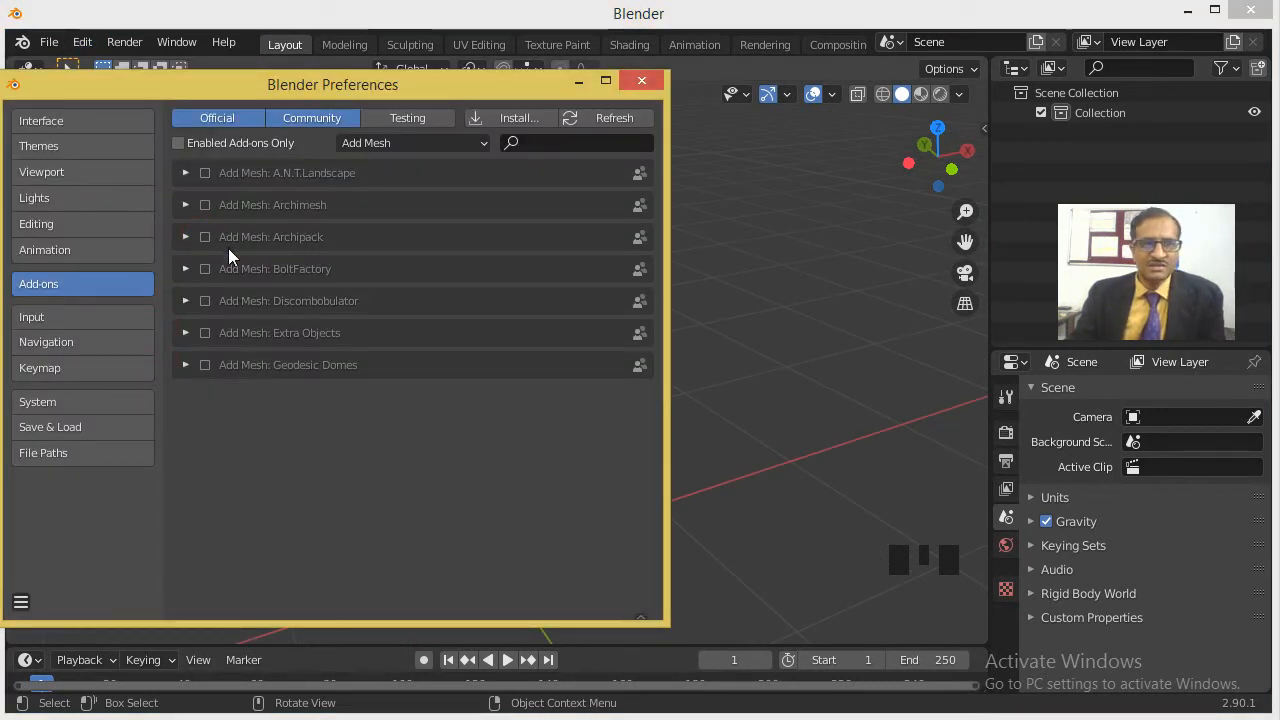
click(206, 272)
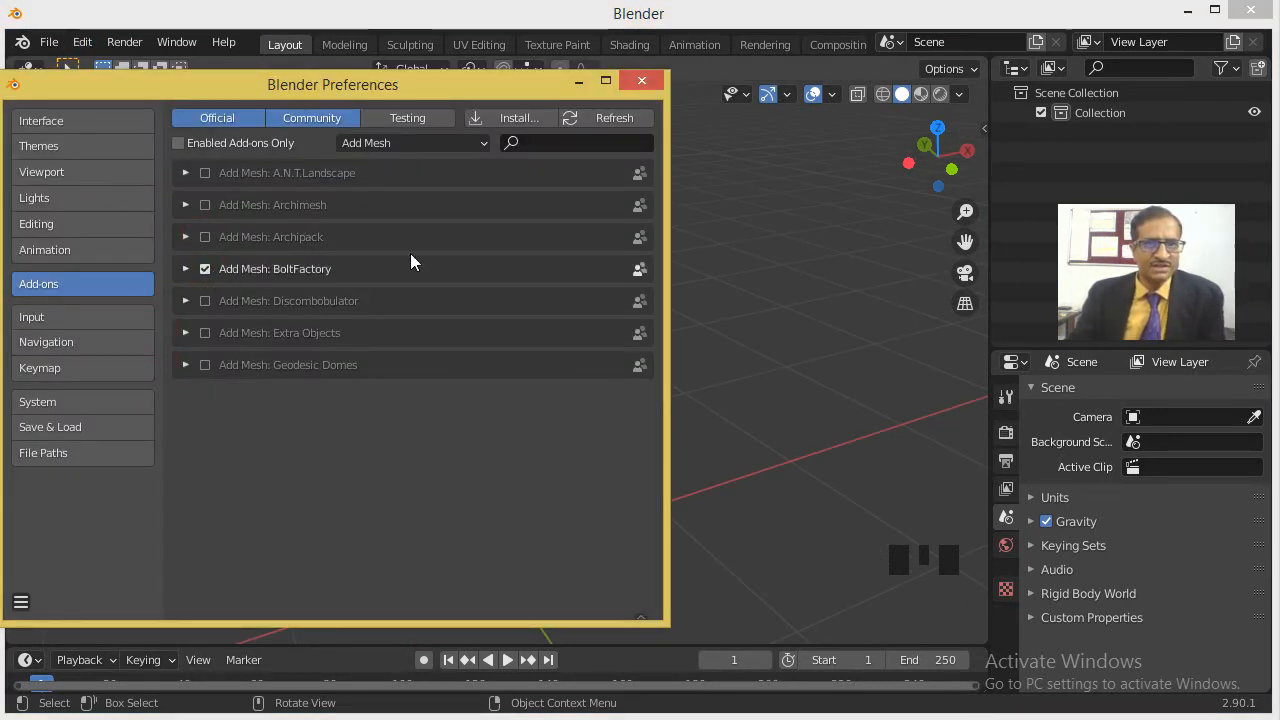
click(643, 80)
Add a BoltFactory bolt mesh and bring the whole bolt into view.
click(231, 93)
click(252, 124)
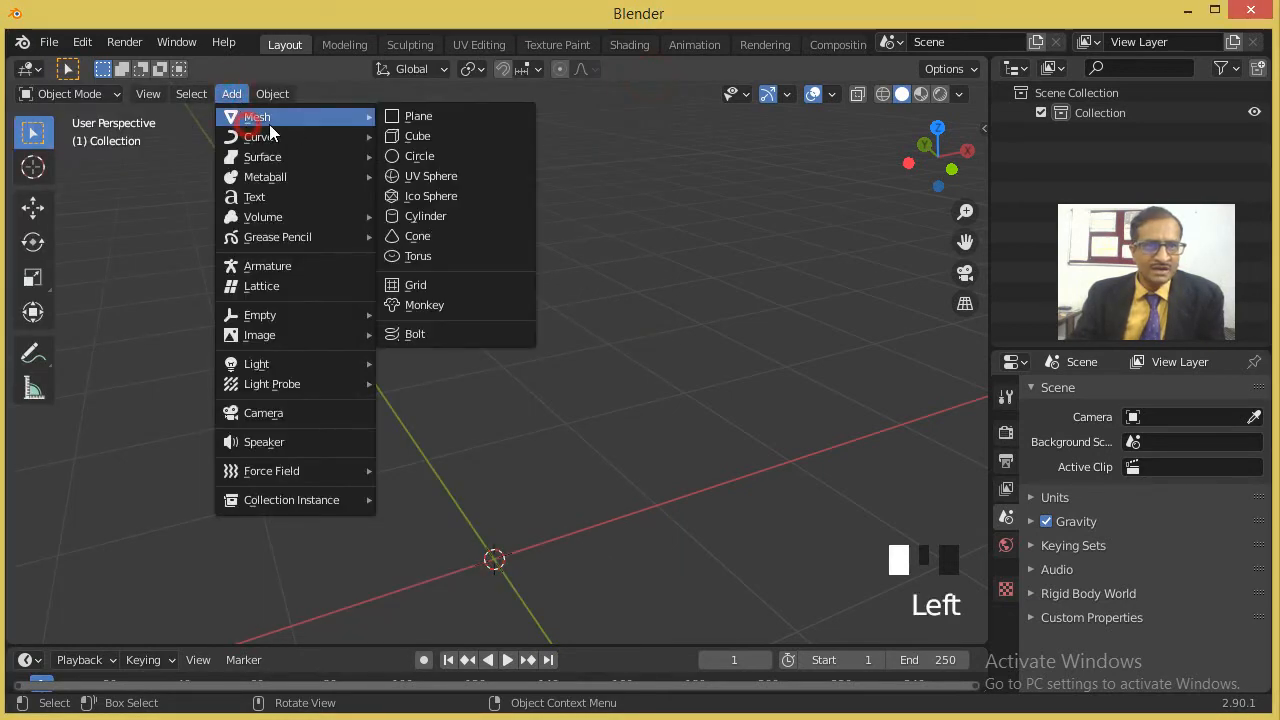
click(425, 335)
scroll(573, 340, down, 4)
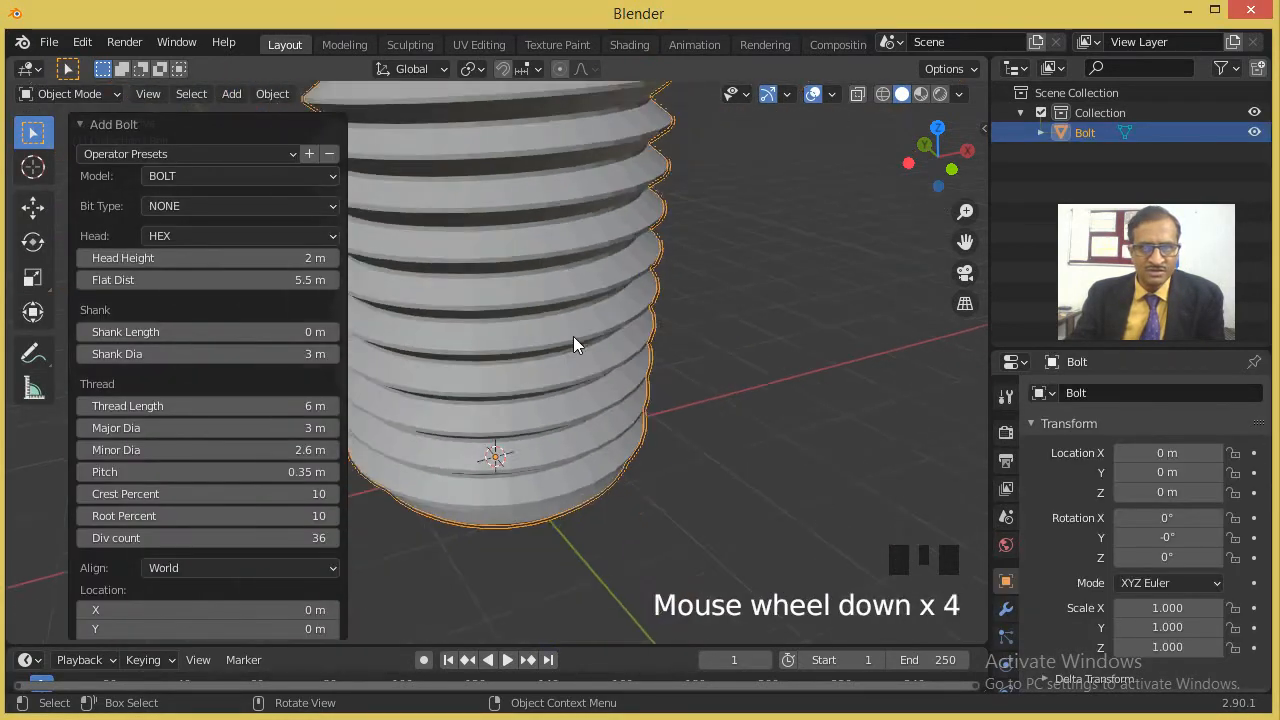
scroll(501, 320, down, 1)
middle_drag(501, 320, 638, 335)
scroll(557, 347, down, 4)
Switch the generated model to NUT, then return it to BOLT and inspect its shape.
click(305, 176)
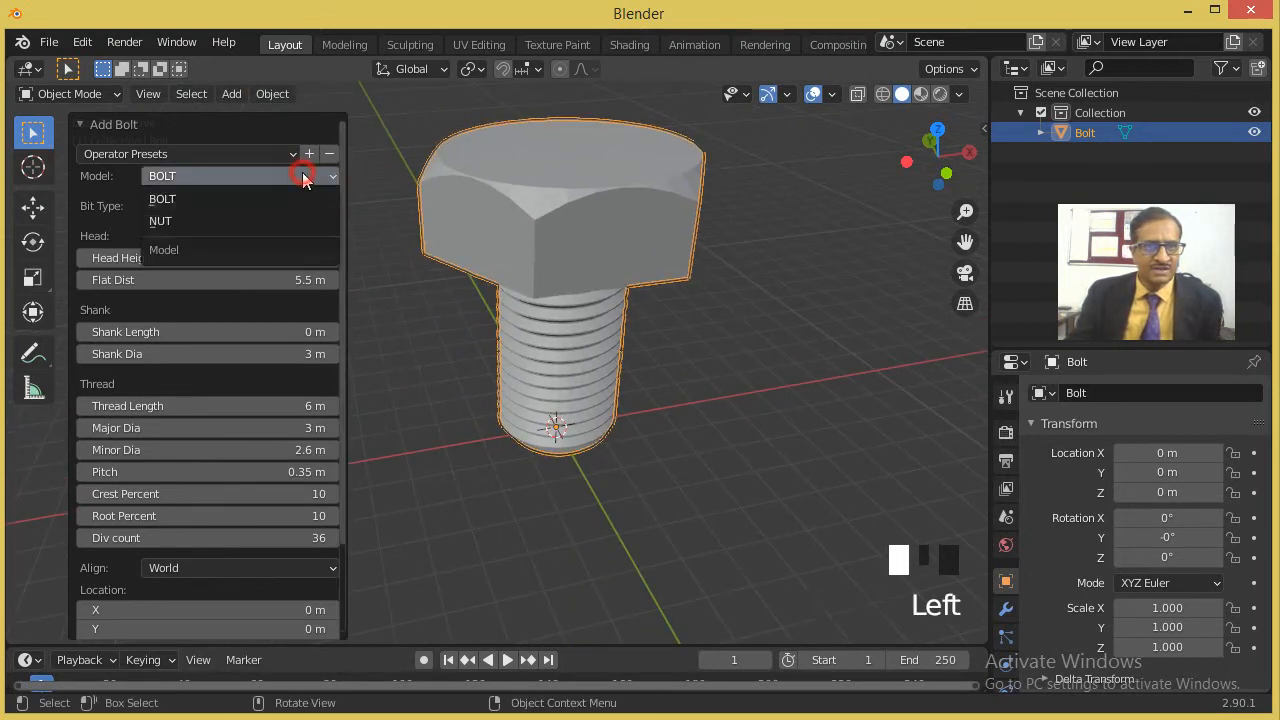
click(288, 219)
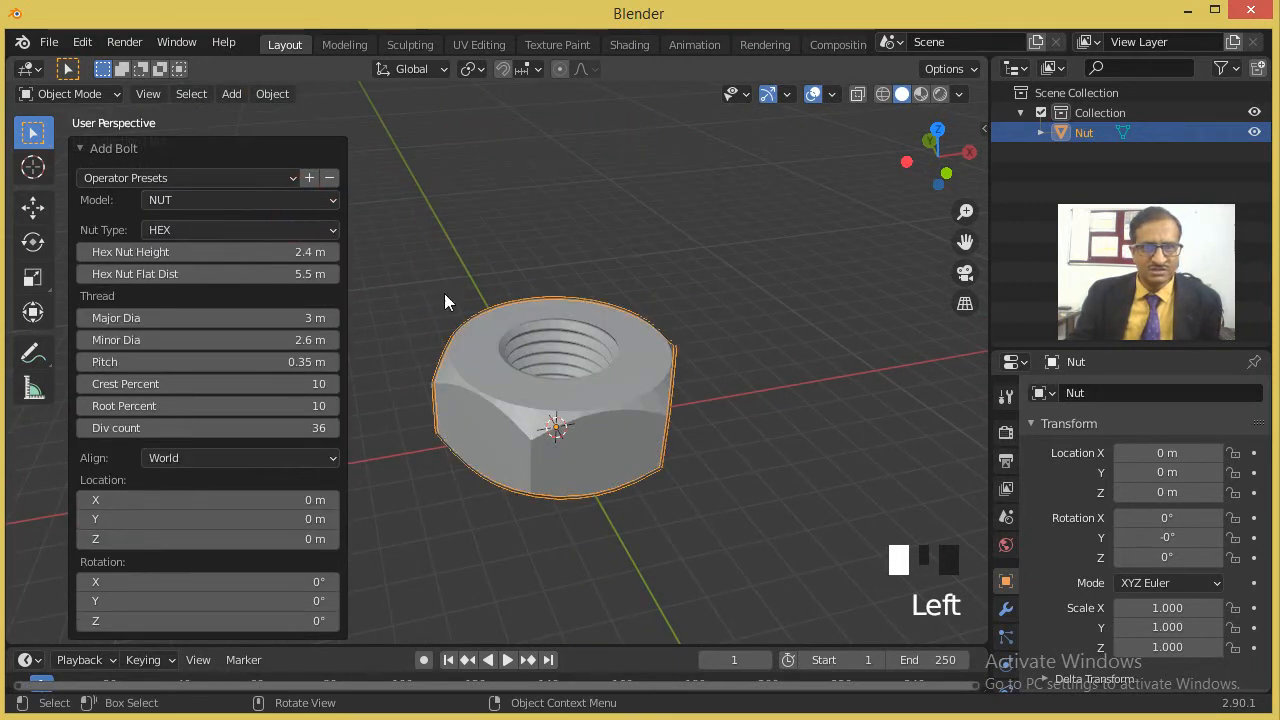
click(268, 199)
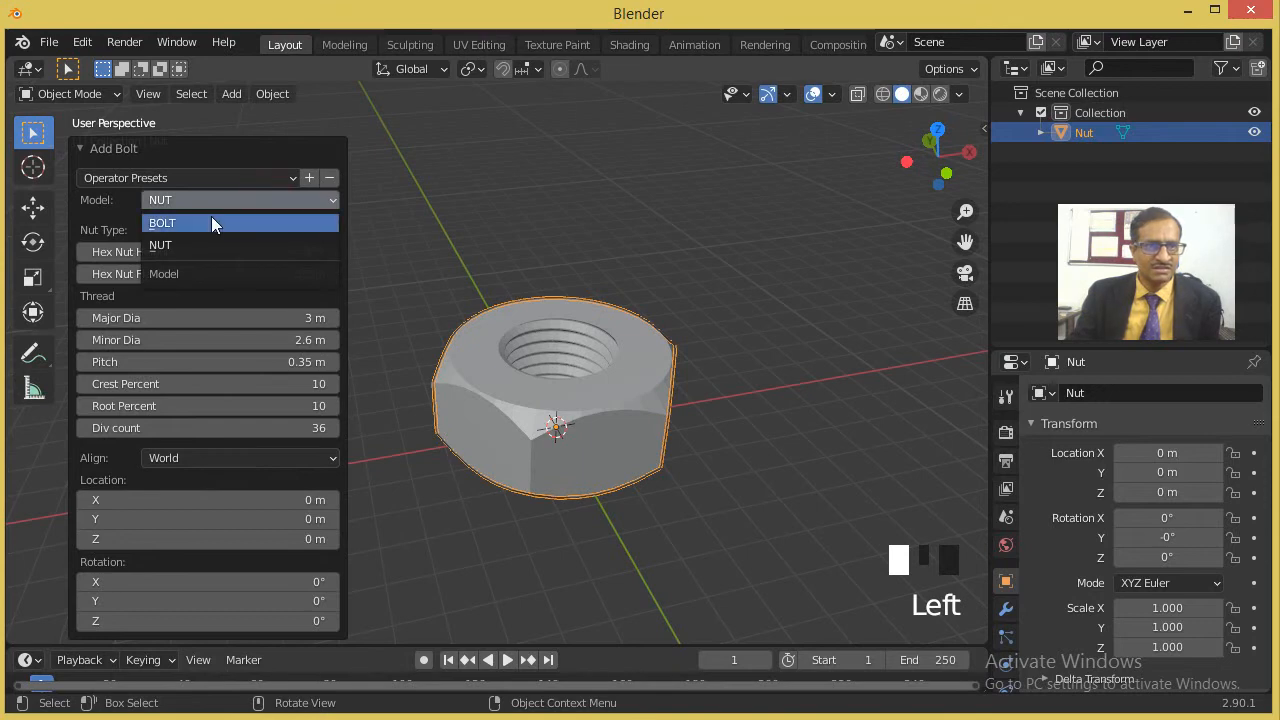
click(211, 222)
middle_drag(615, 300, 655, 310)
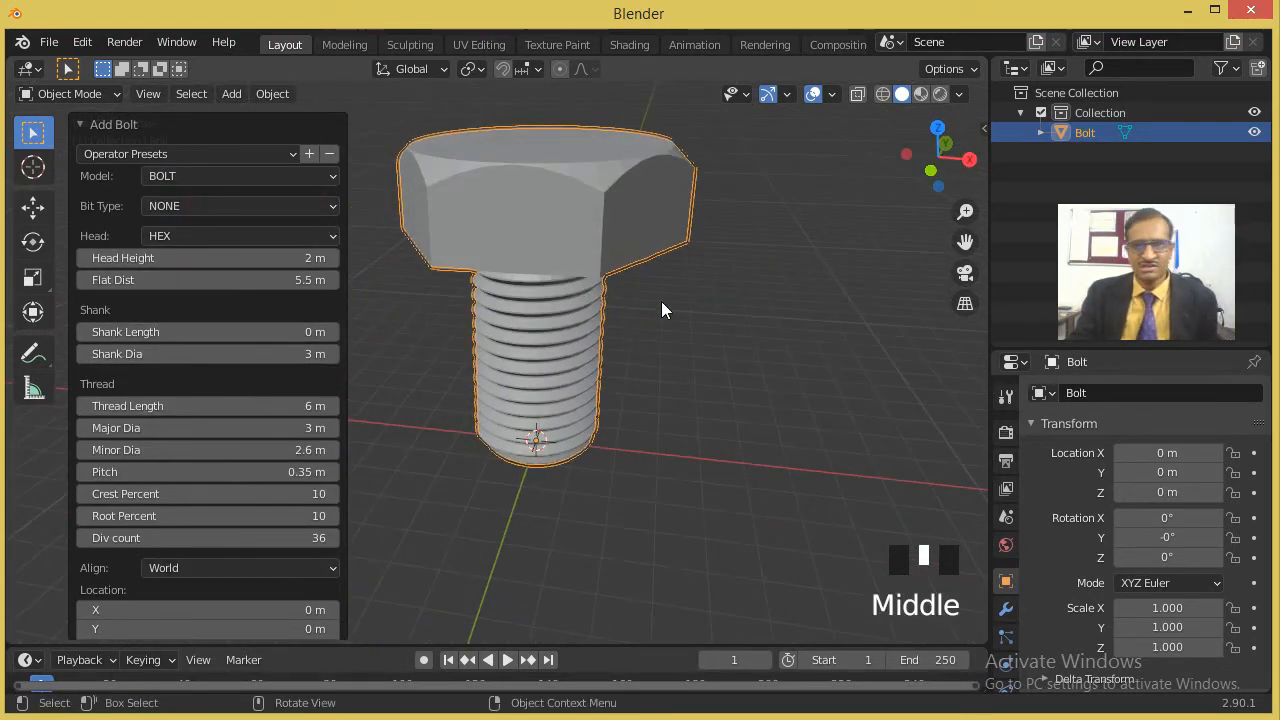
Delete the bolt, then replace the BoltFactory add-on with Discombobulator and check for its entry among the addable meshes.
key(Delete)
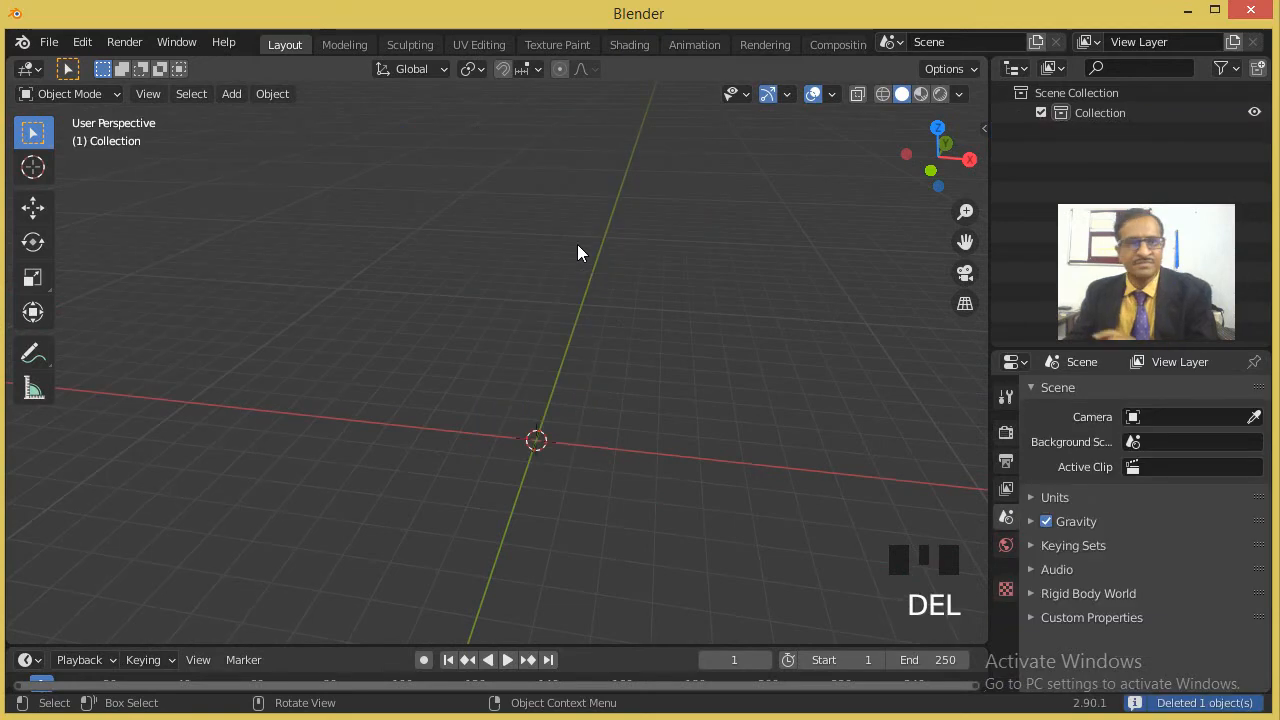
click(82, 42)
click(144, 336)
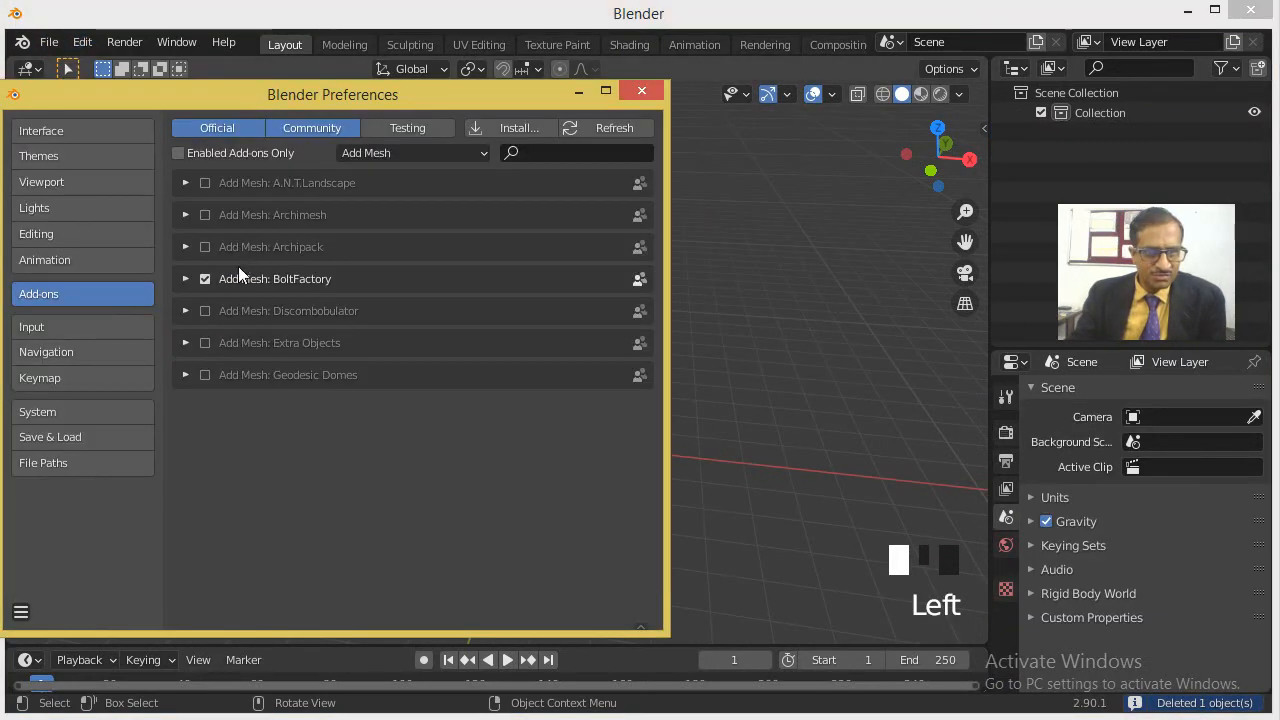
click(208, 276)
click(205, 312)
click(641, 91)
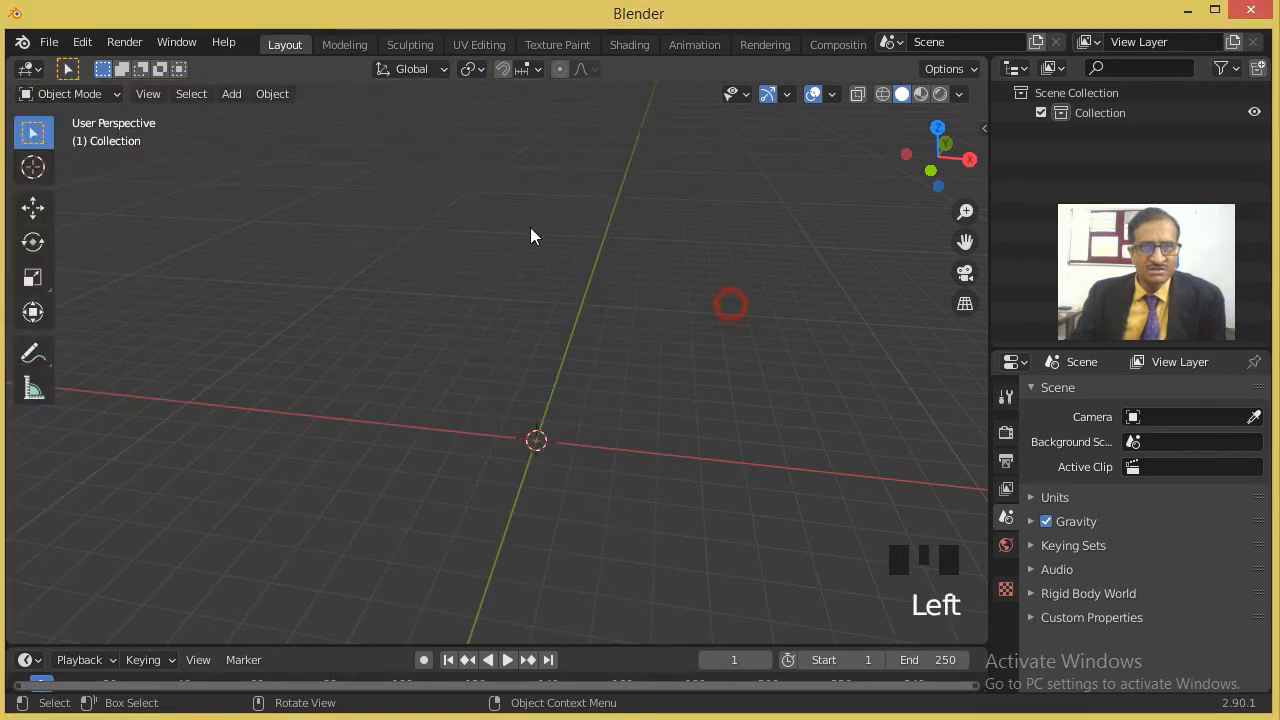
click(231, 94)
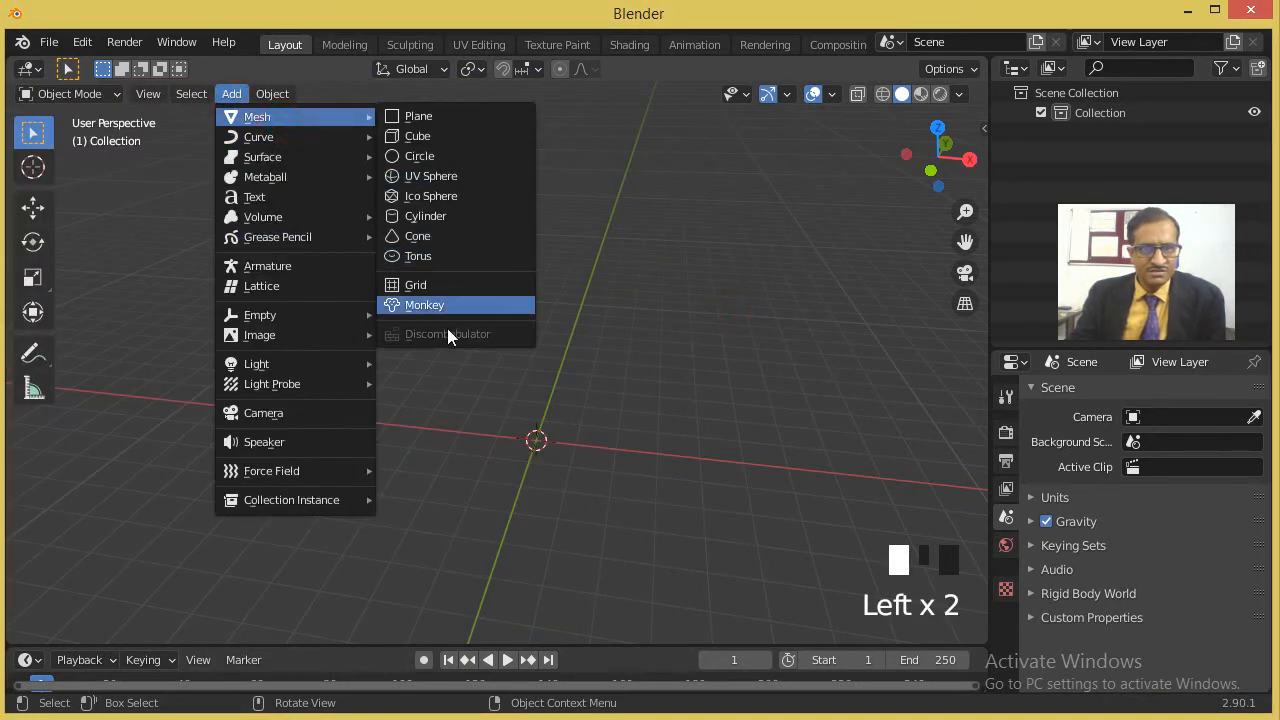
click(583, 244)
Disable the Discombobulator add-on and enable Add Mesh: Extra Objects in the preferences.
click(81, 42)
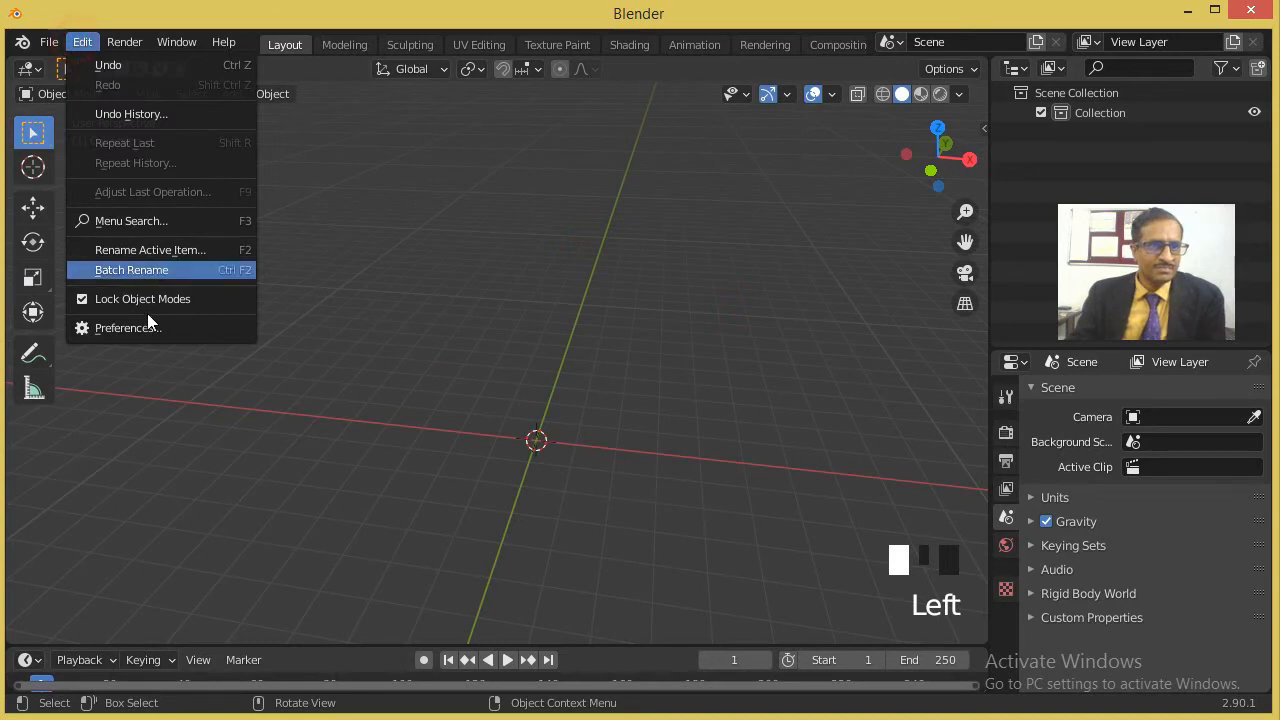
click(152, 327)
click(204, 310)
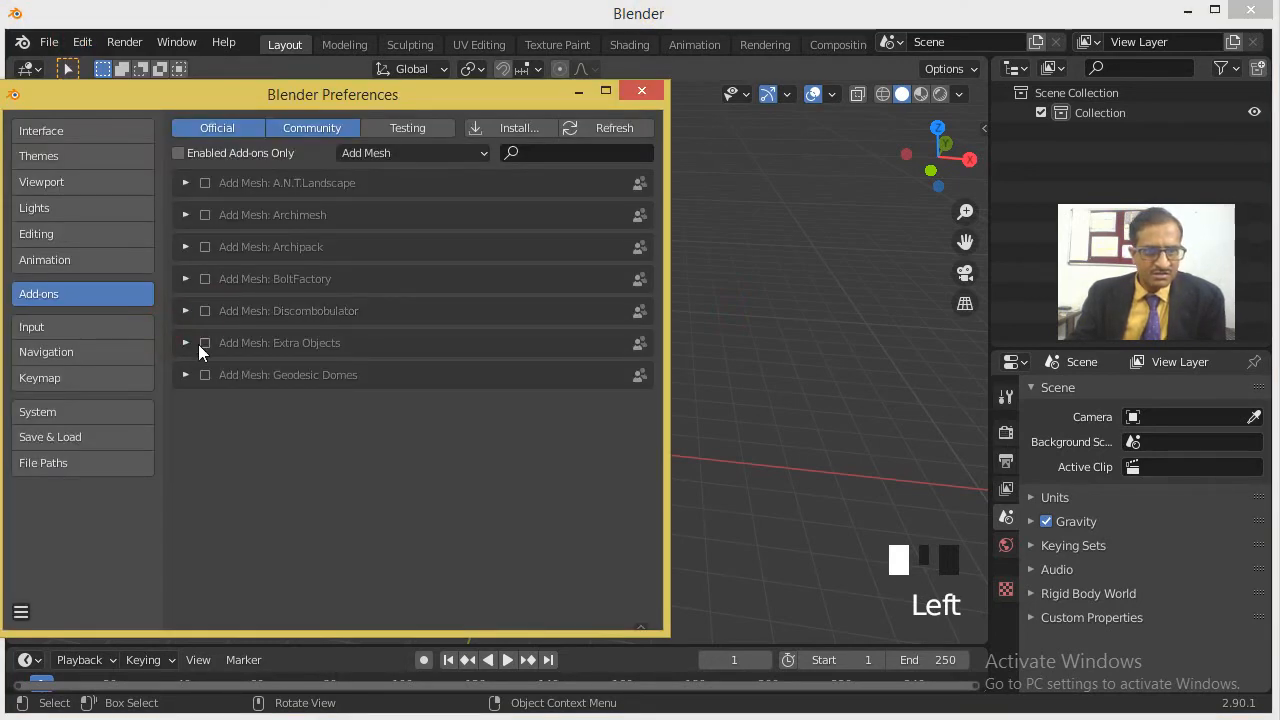
click(641, 90)
Add a single rock to the scene with the Rock Generator.
click(231, 93)
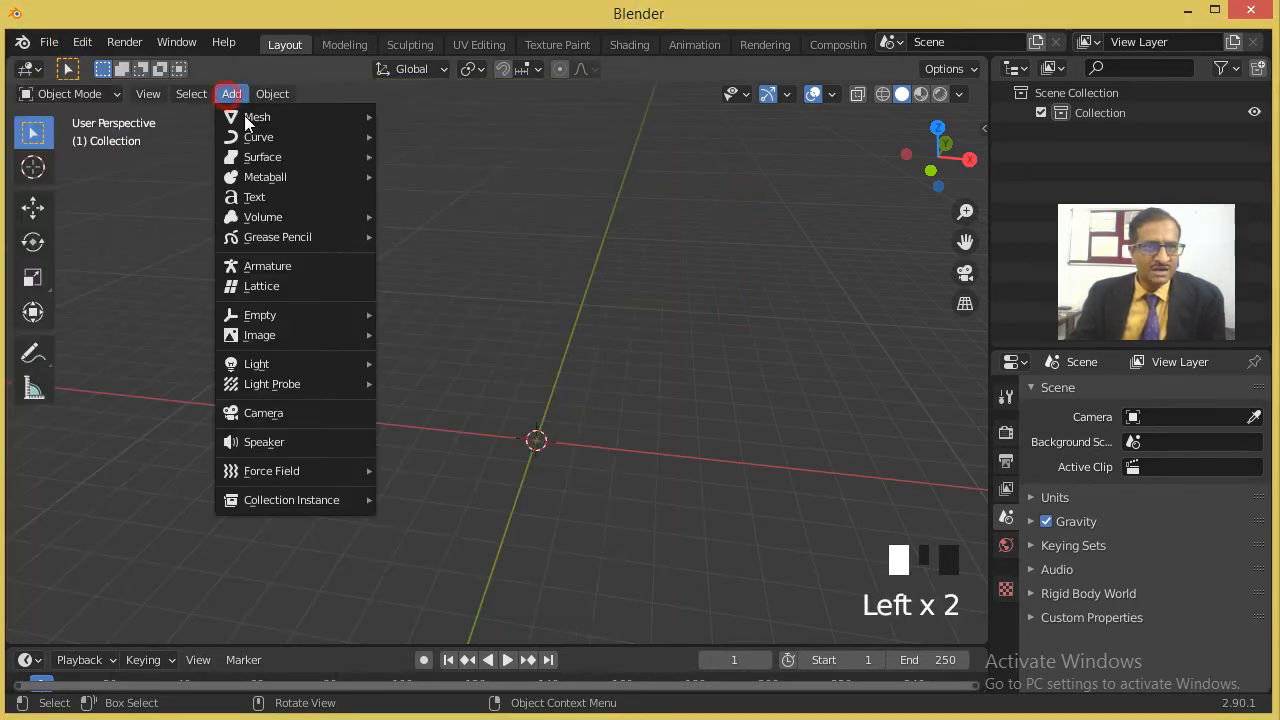
mouse_move(348, 120)
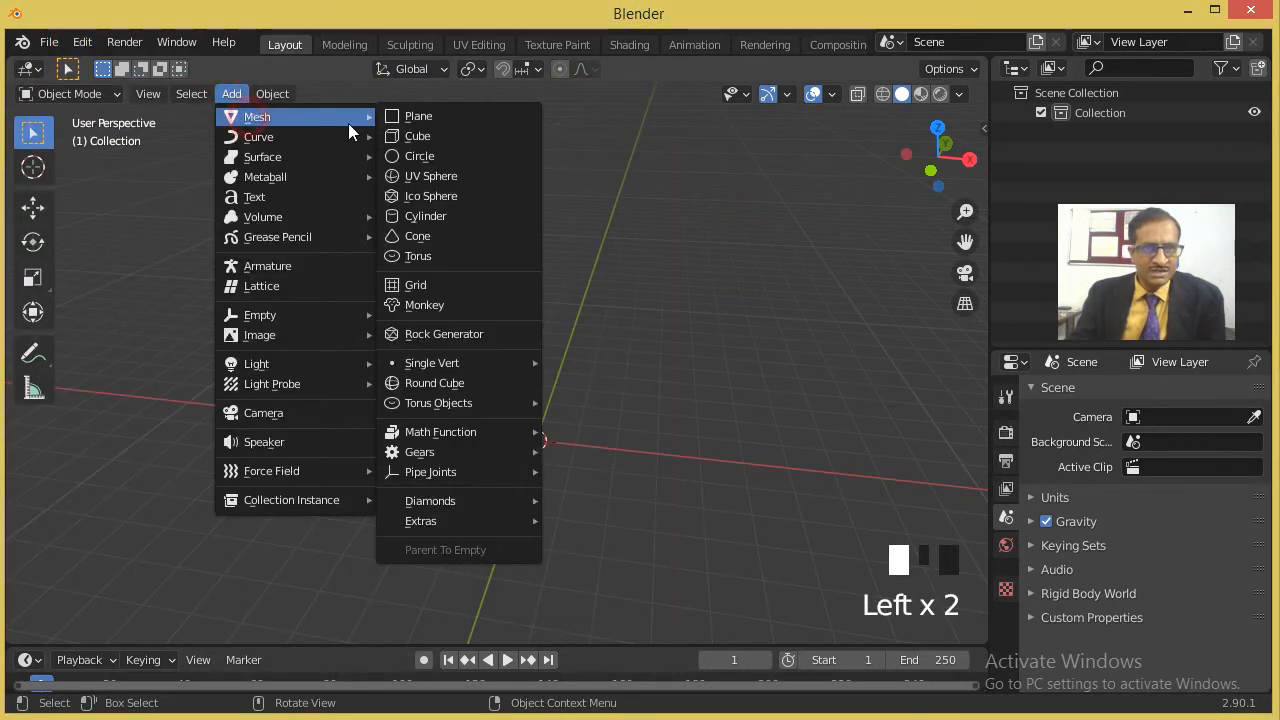
click(489, 332)
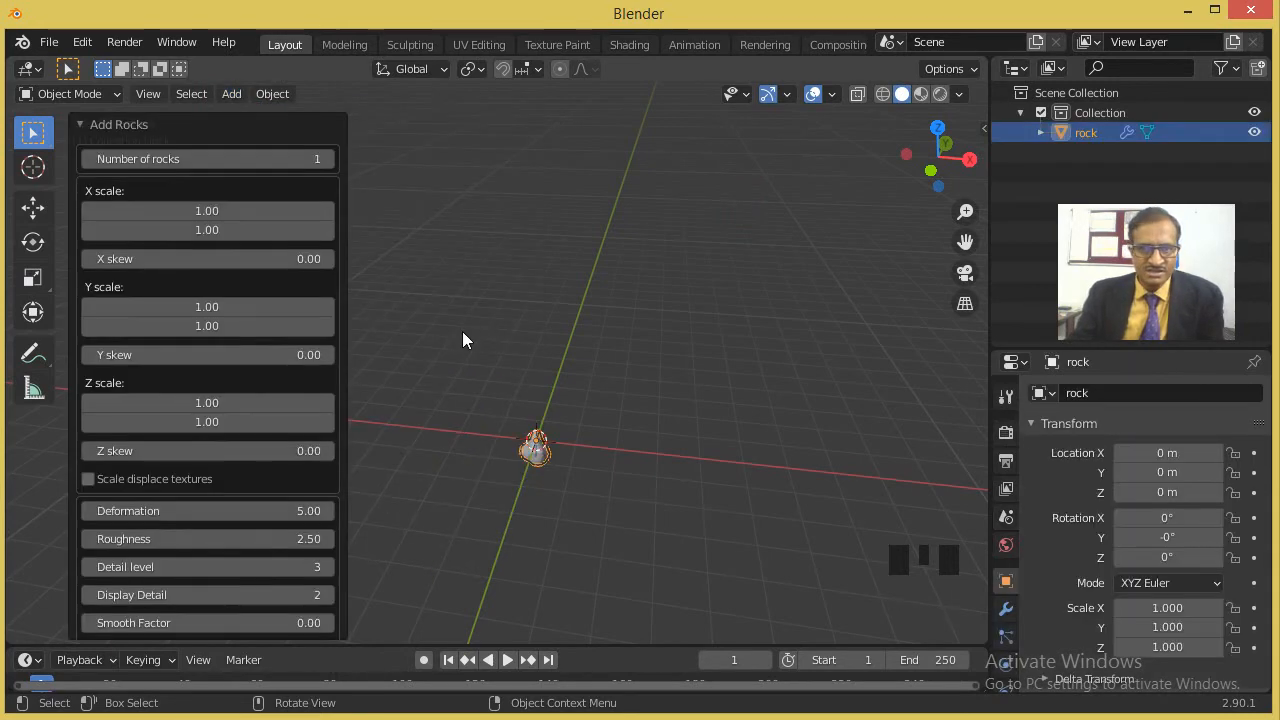
Set the rock's X scale to 1.03 and 1.22, X skew to 0.27, and Y scale to 1.18 and 1.30.
scroll(524, 440, up, 4)
shift+middle_drag(591, 512, 543, 283)
scroll(537, 314, up, 5)
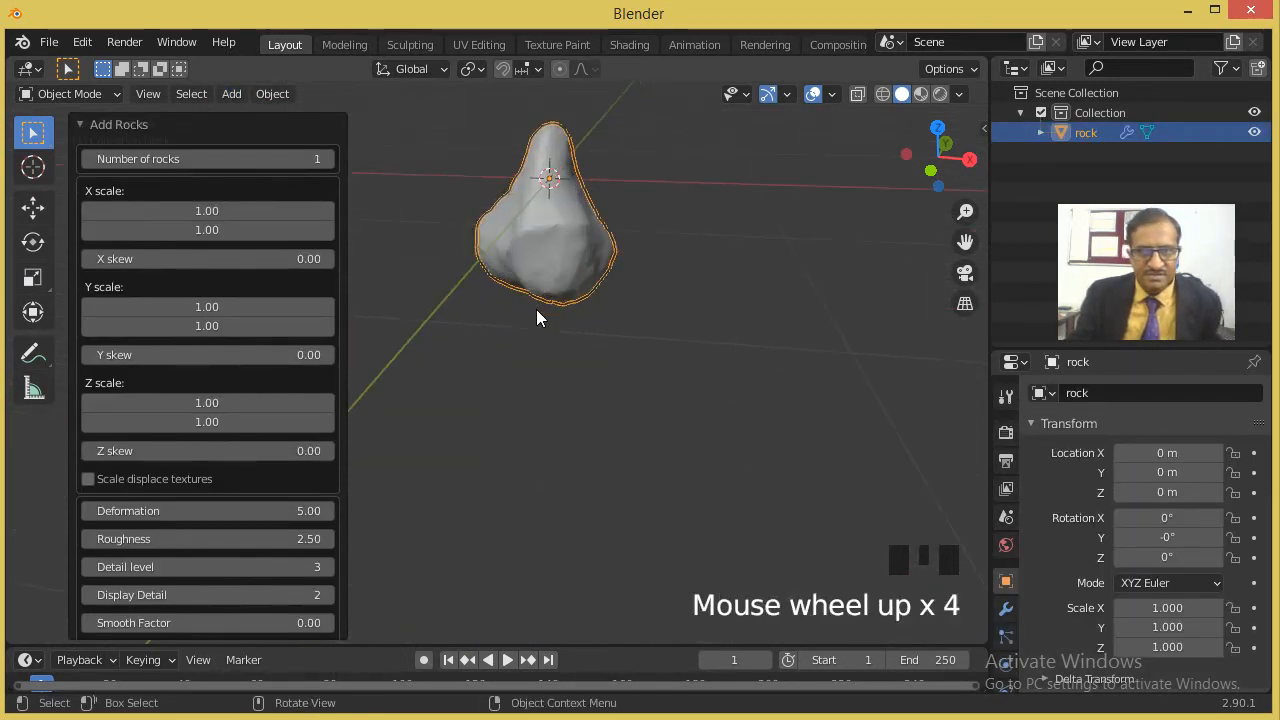
shift+middle_drag(591, 229, 574, 320)
scroll(572, 313, up, 1)
drag(200, 213, 247, 259)
drag(212, 306, 212, 317)
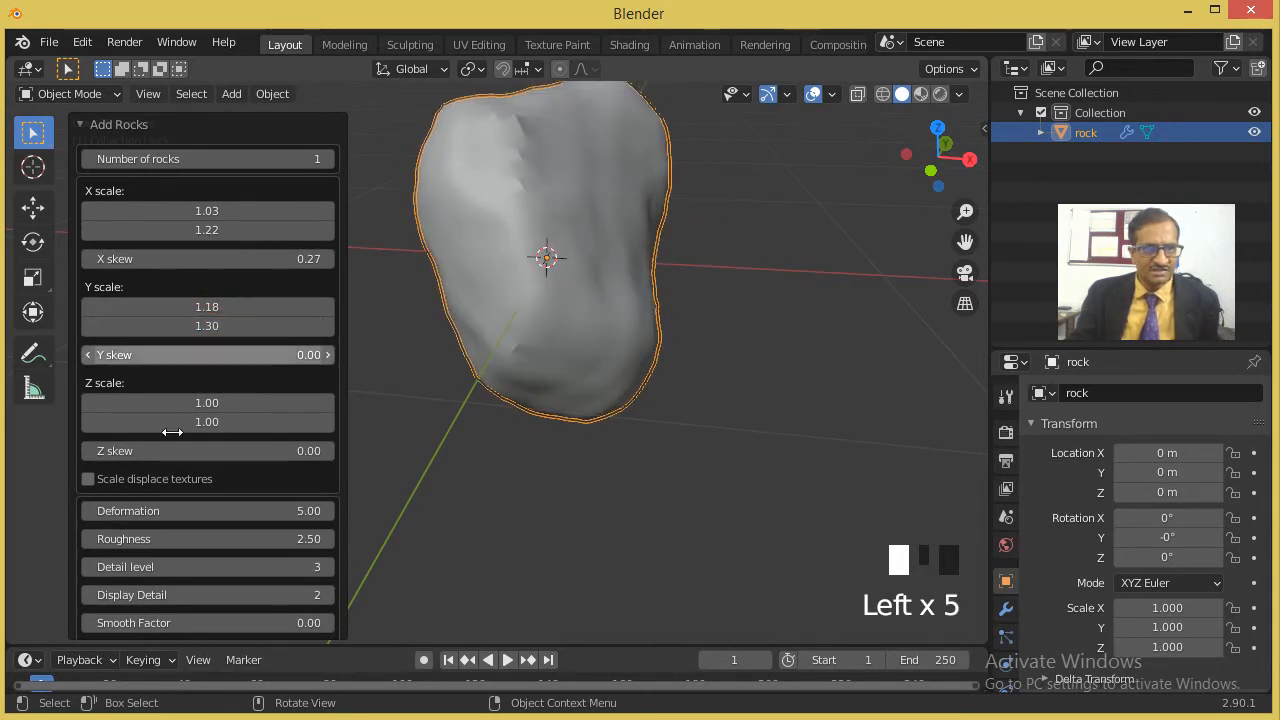
Set the rock's deformation to 4.25 and roughness to 3.10, and raise its detail level by one.
drag(307, 511, 304, 538)
click(327, 567)
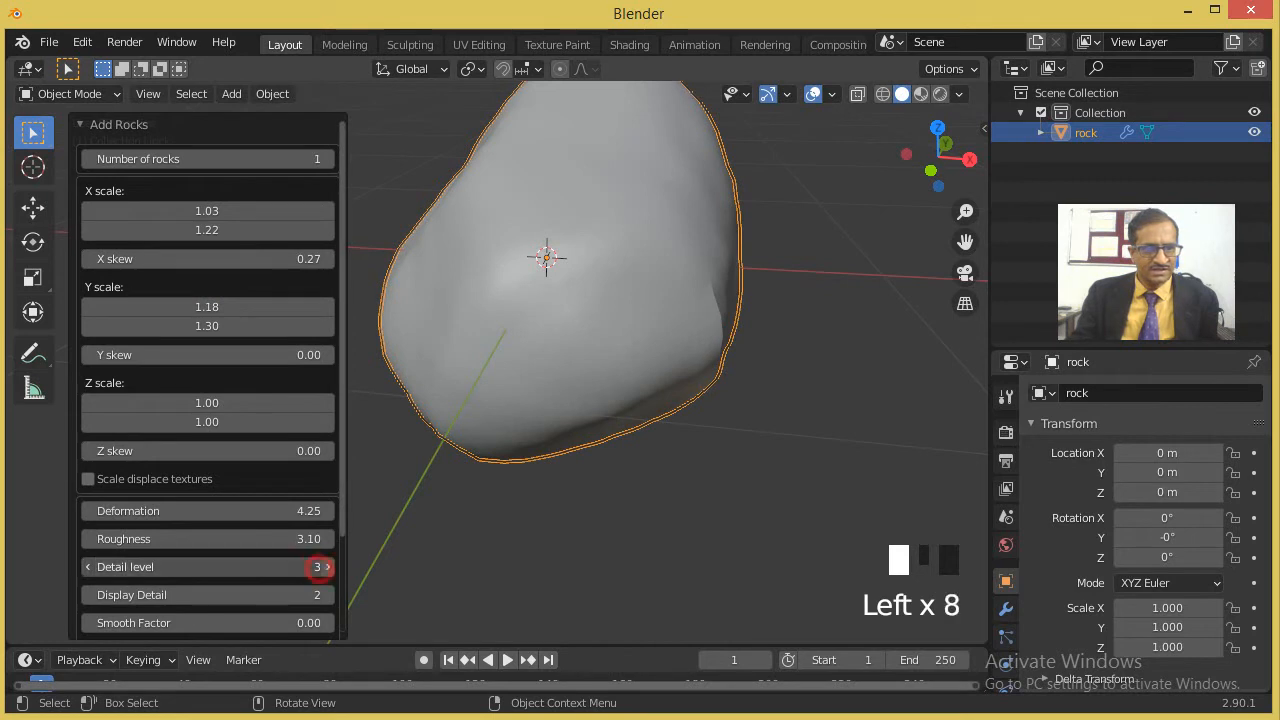
middle_drag(517, 343, 540, 290)
Delete the rock and add a Round Cube mesh with a radius of 0.20.
key(Delete)
click(229, 94)
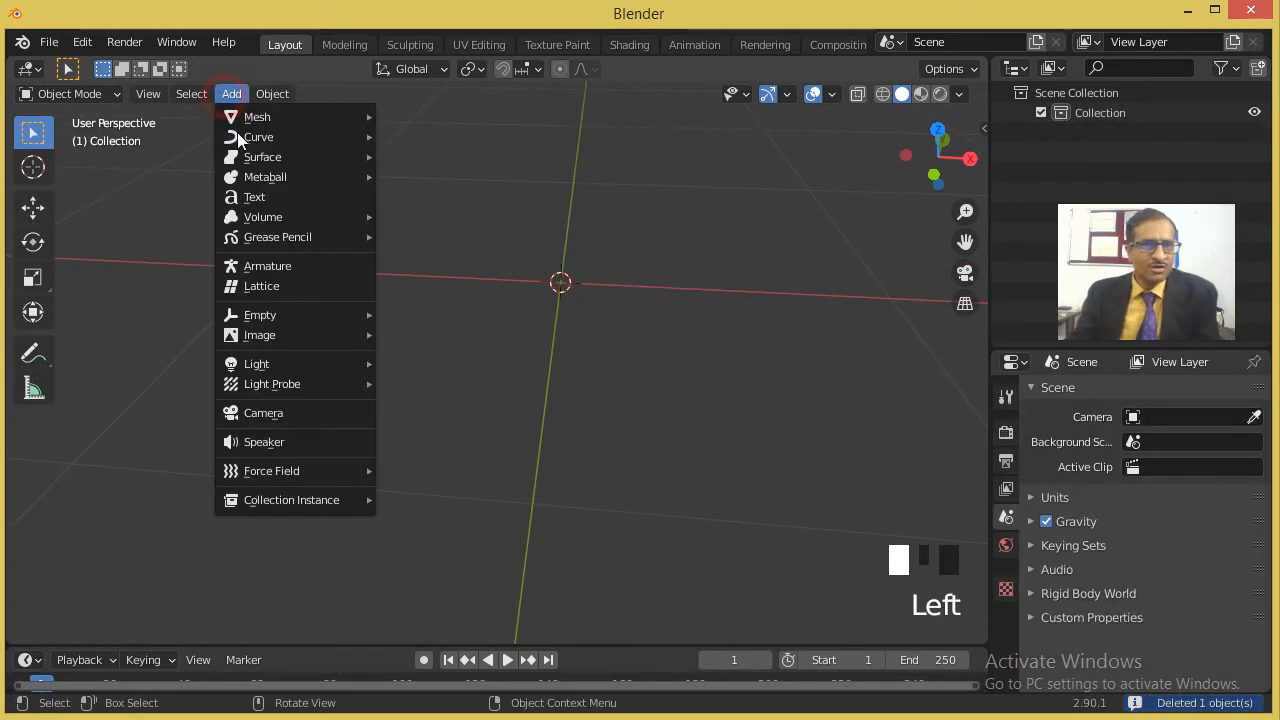
mouse_move(255, 117)
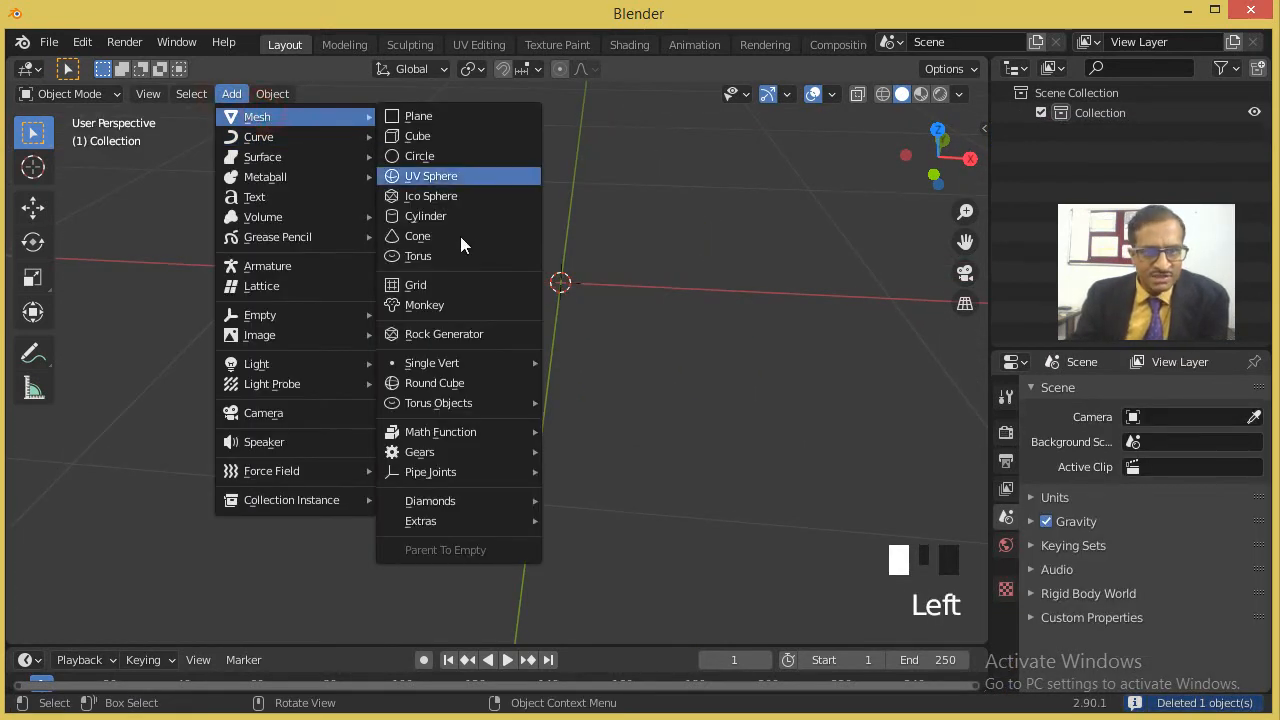
click(460, 388)
scroll(538, 352, down, 7)
middle_drag(538, 352, 505, 330)
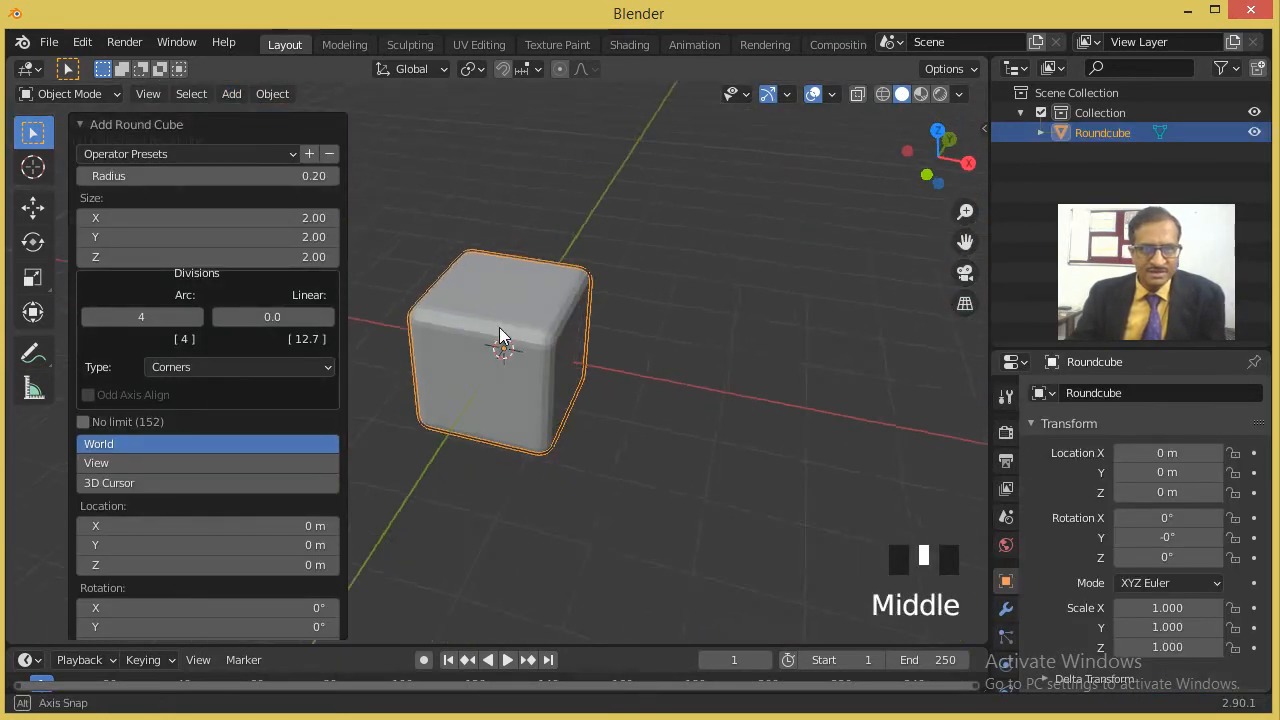
scroll(510, 335, up, 3)
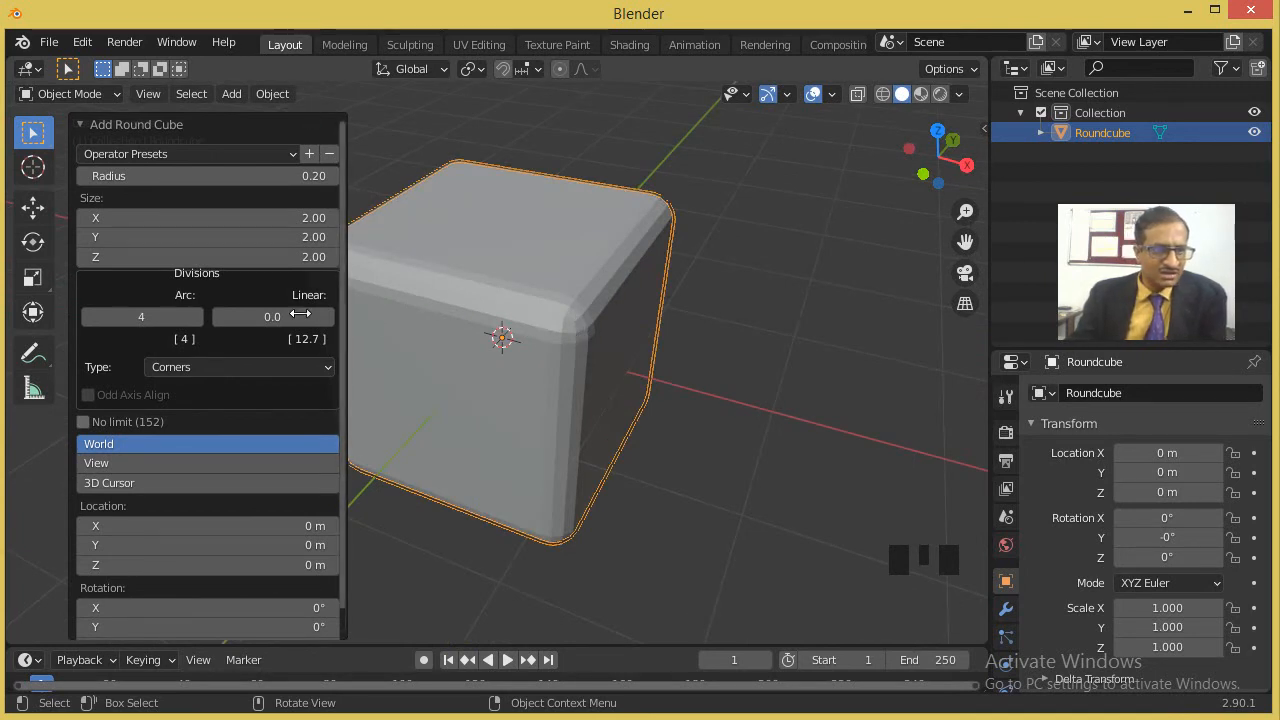
mouse_move(280, 175)
mouse_down()
mouse_move(345, 175)
mouse_move(262, 175)
mouse_move(280, 175)
mouse_up()
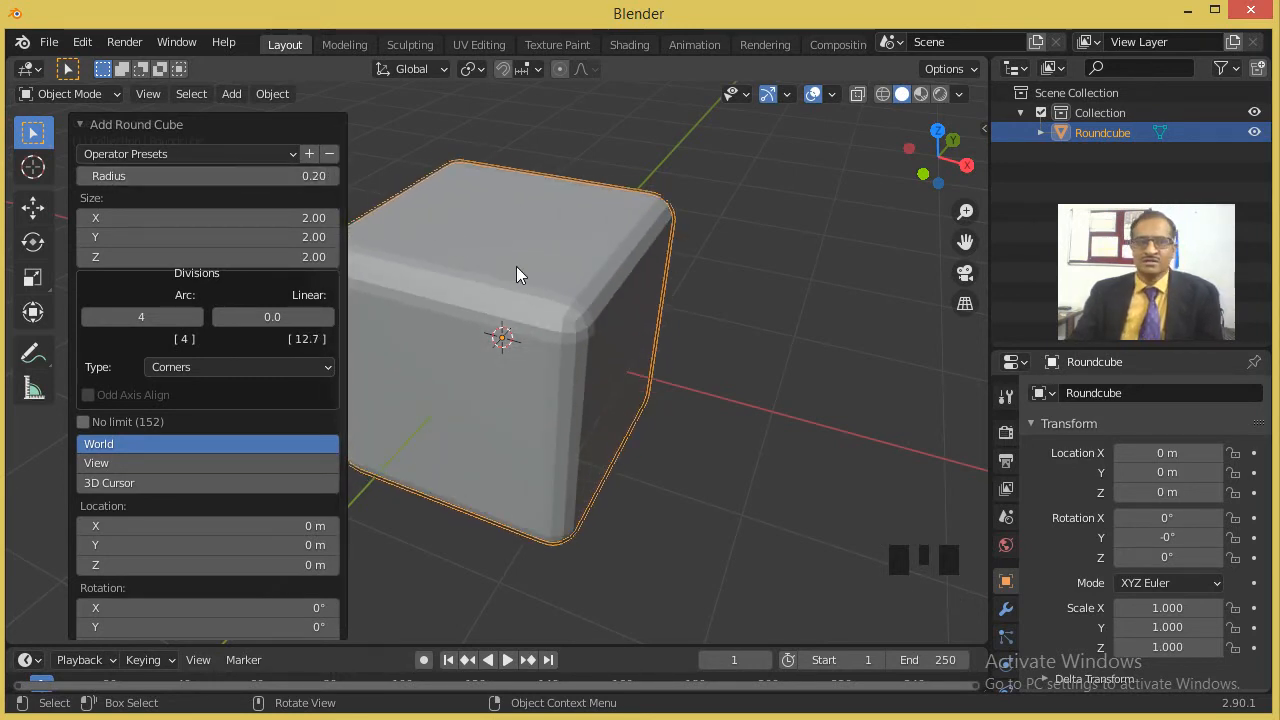
Delete the round cube and add a Twisted Torus from the torus objects.
middle_drag(517, 270, 484, 270)
key(Delete)
click(231, 93)
mouse_move(257, 116)
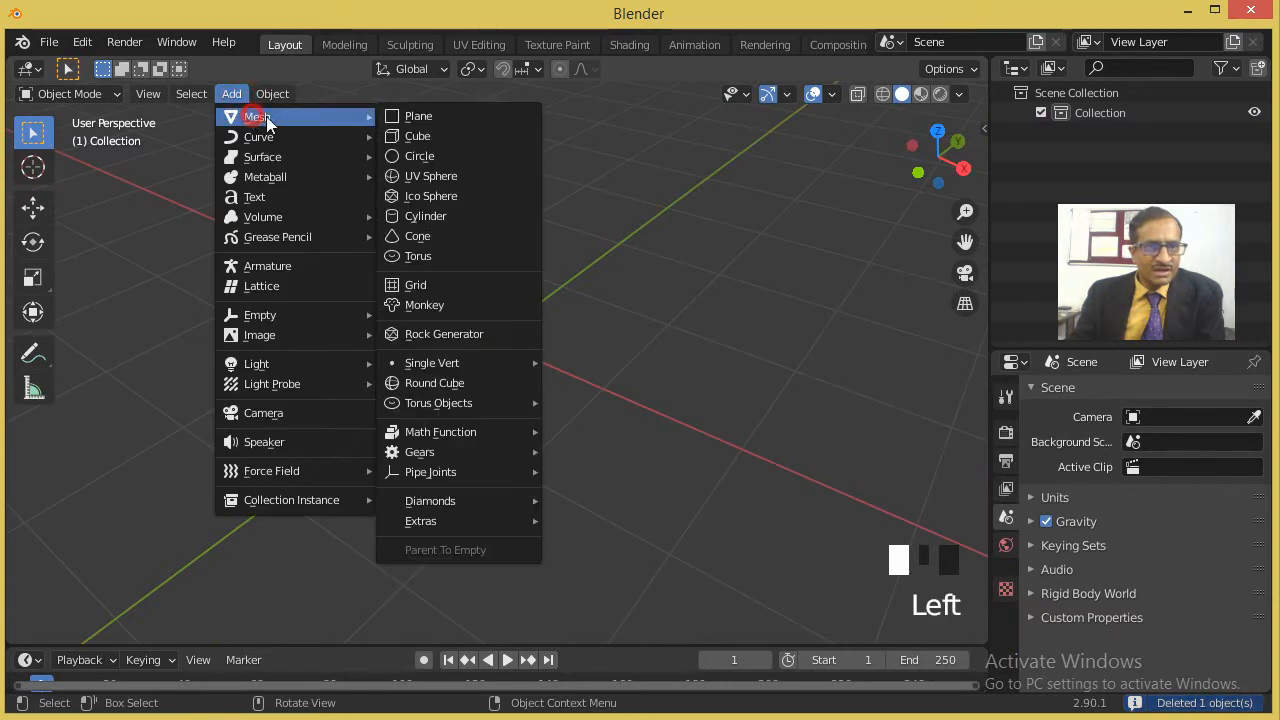
mouse_move(476, 406)
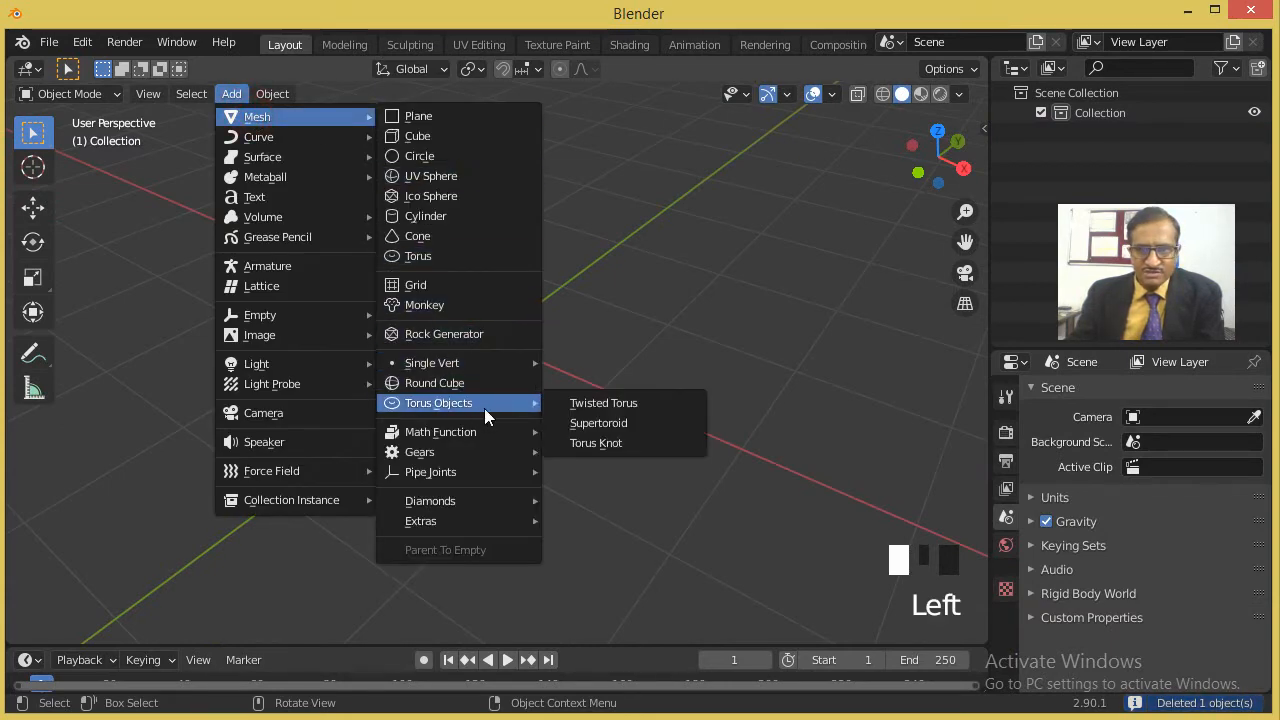
click(568, 403)
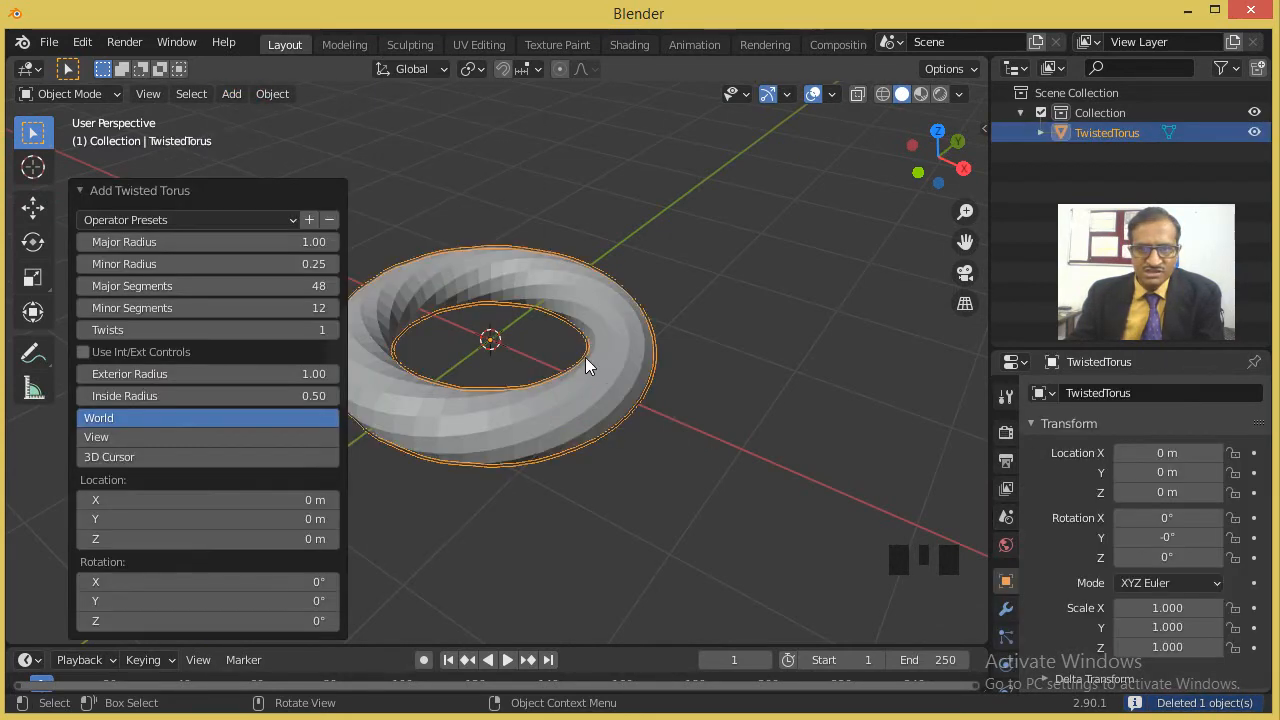
Delete the twisted torus and add a worm gear with the default settings.
key(Delete)
click(231, 93)
mouse_move(268, 118)
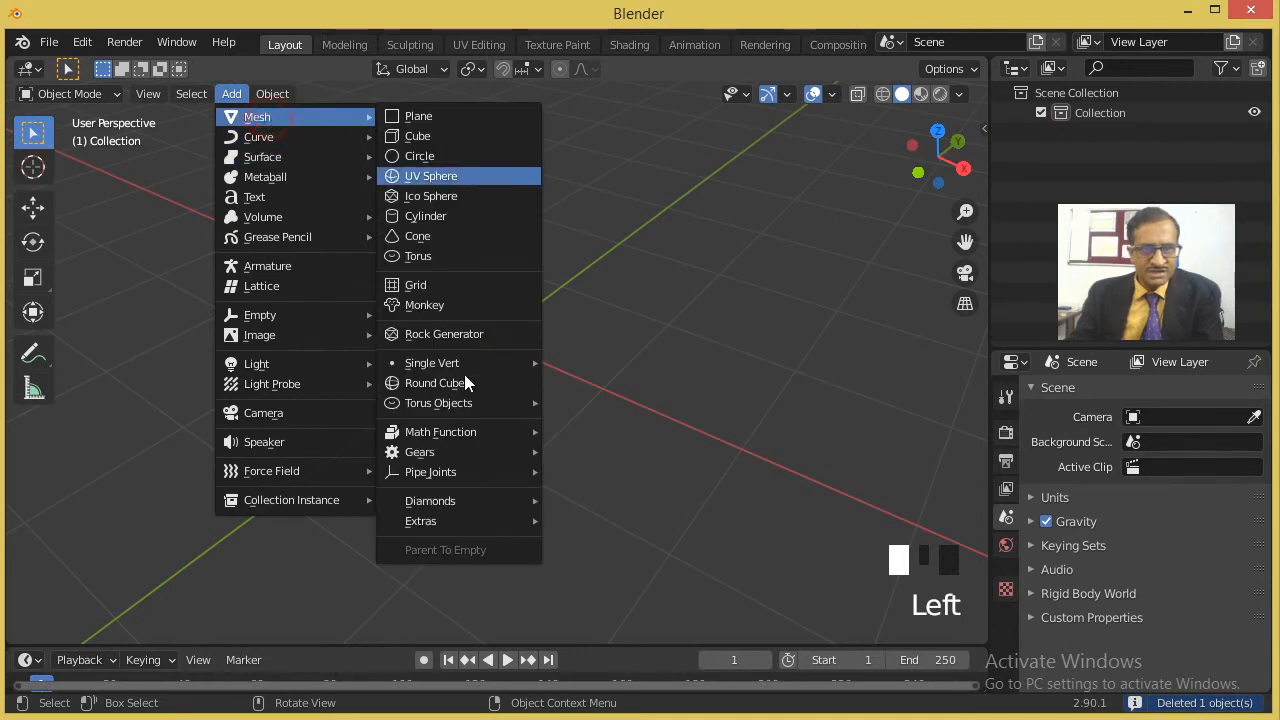
click(470, 432)
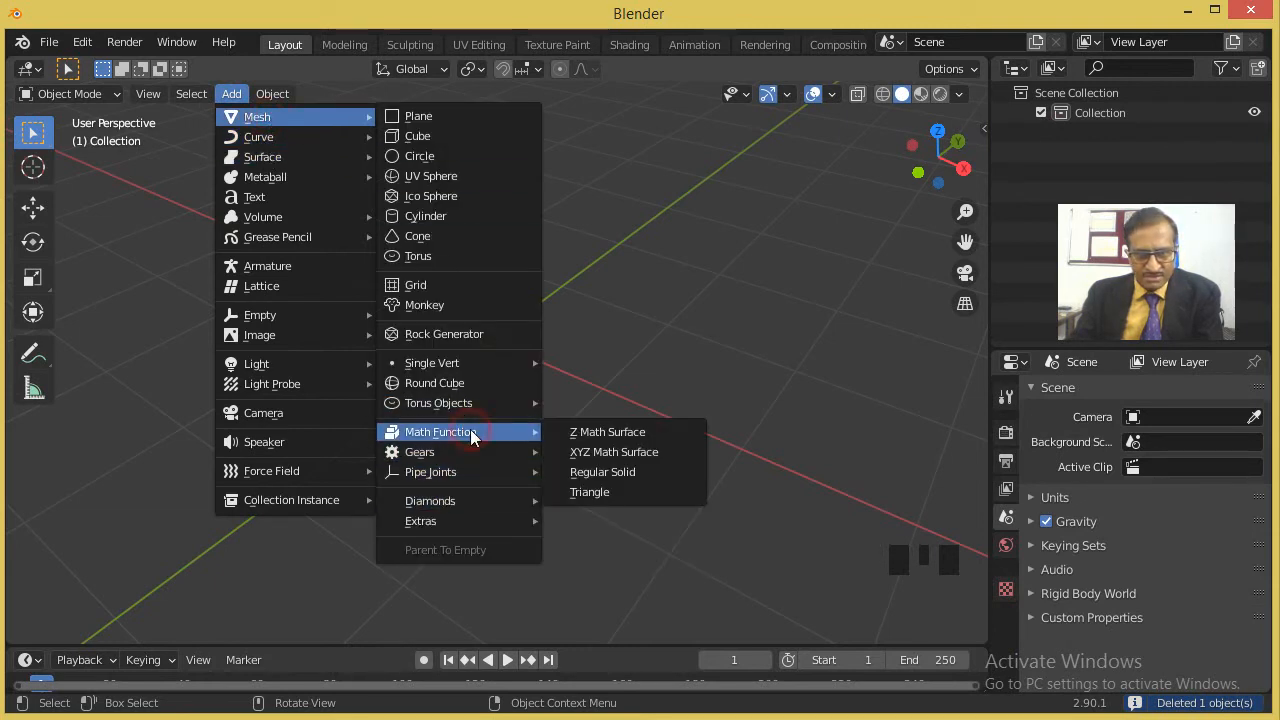
click(472, 452)
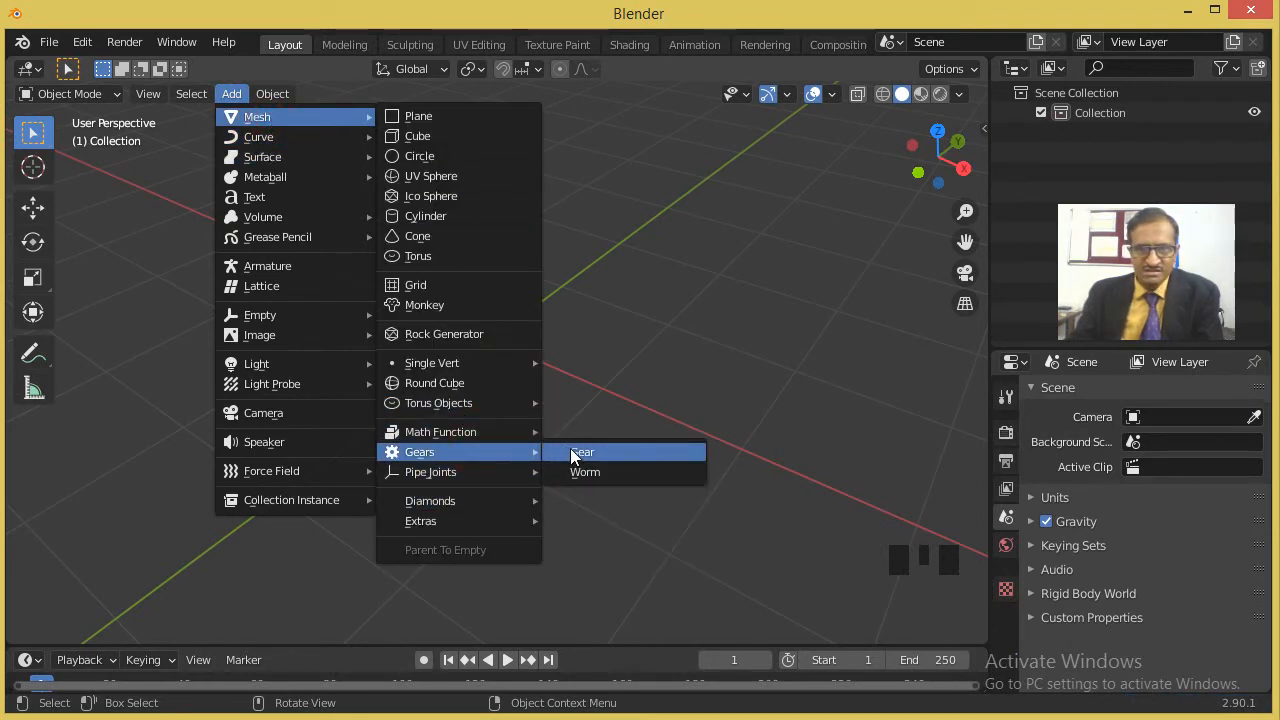
click(582, 470)
scroll(569, 376, down, 7)
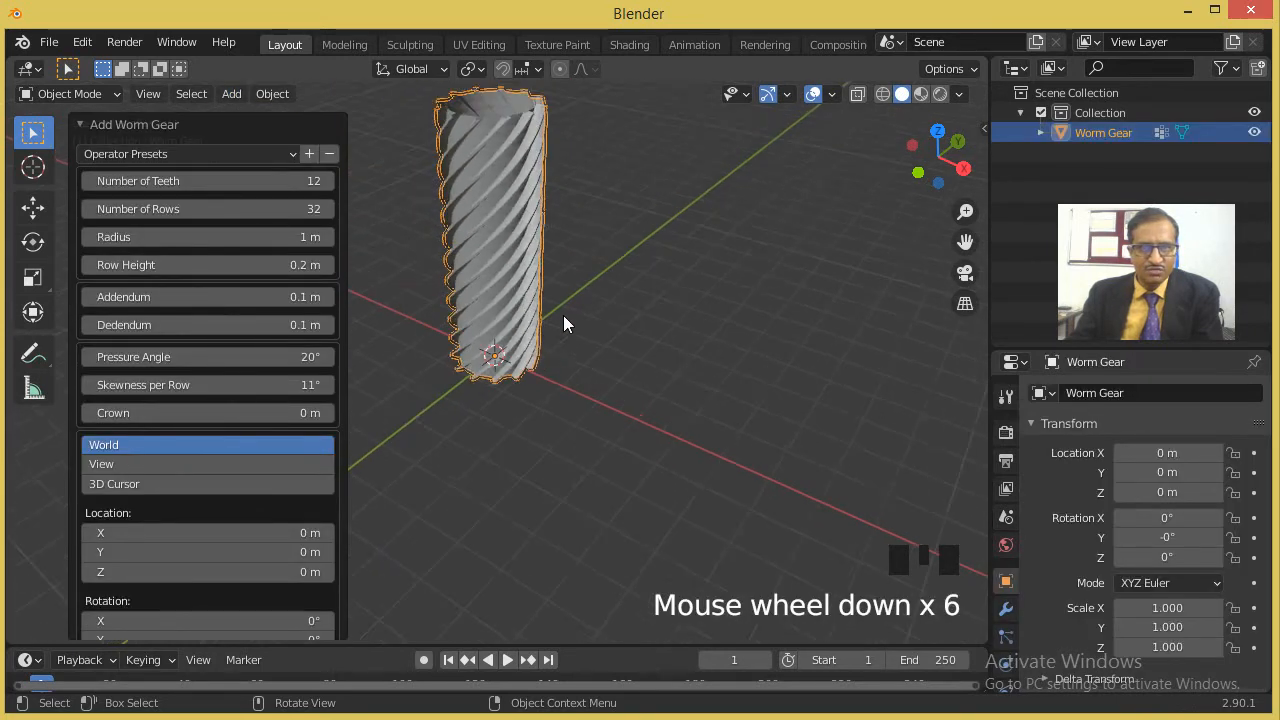
shift+middle_drag(549, 255, 543, 294)
scroll(543, 294, up, 2)
Delete the worm gear and add a regular gear mesh at the origin.
key(Delete)
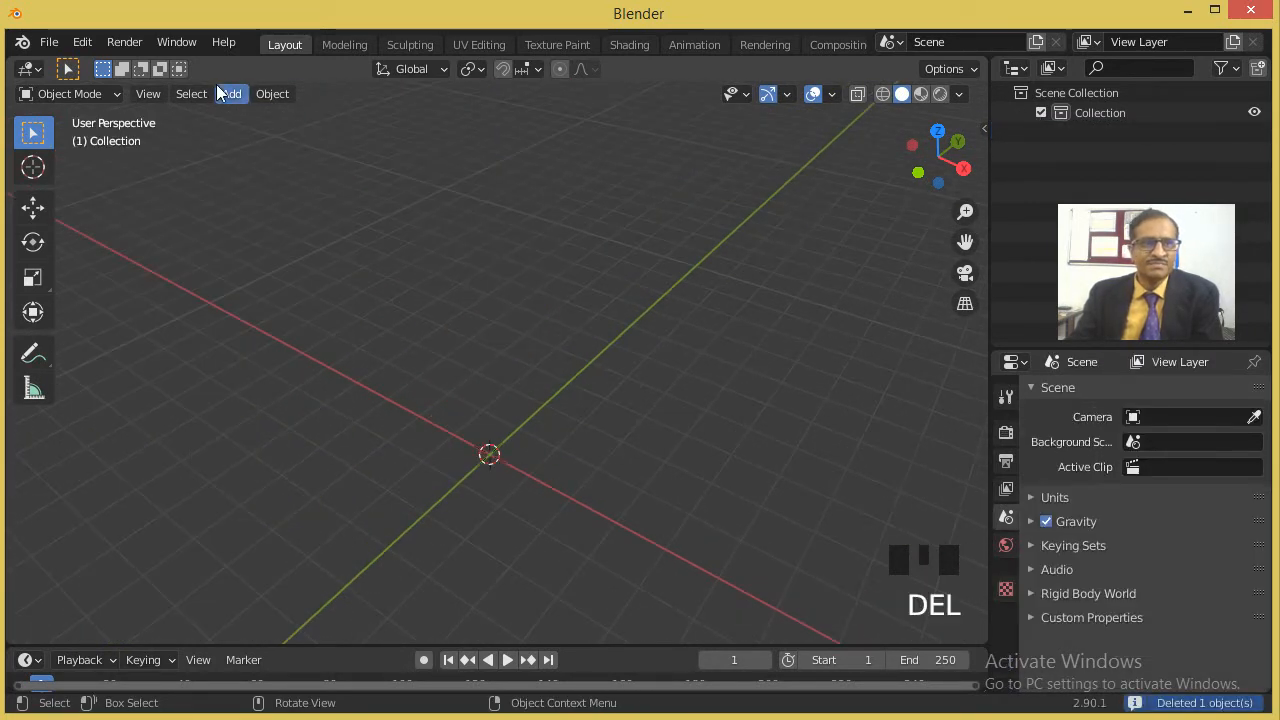
click(230, 94)
mouse_move(300, 117)
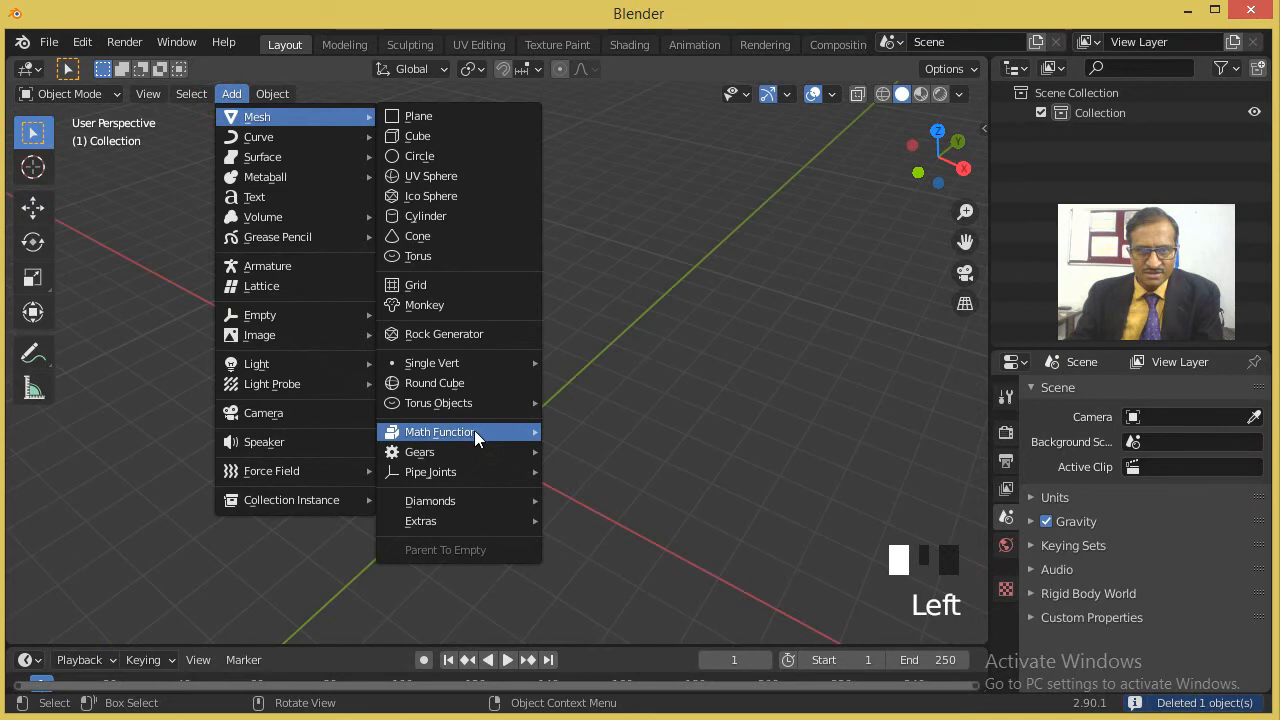
mouse_move(474, 431)
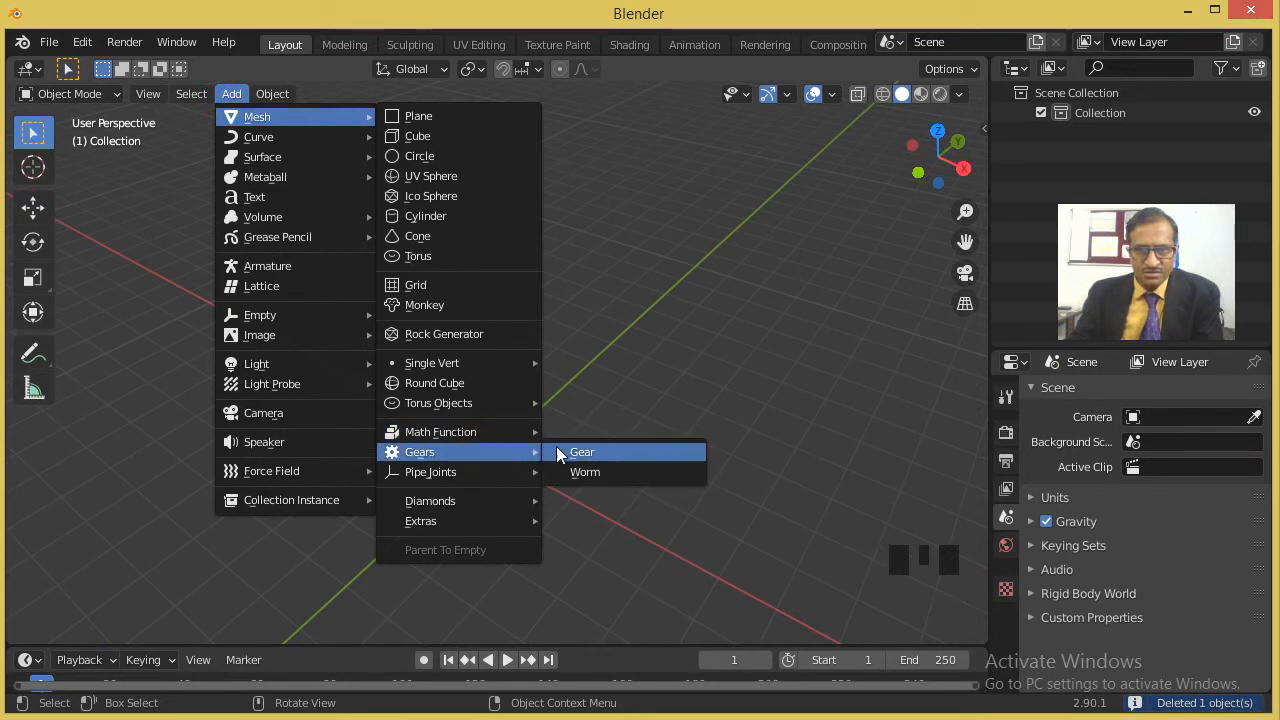
click(560, 446)
scroll(508, 451, up, 4)
shift+middle_drag(508, 493, 566, 294)
scroll(566, 294, up, 1)
Set the gear's number of teeth to 15 and its radius to 1.2 m.
click(327, 181)
click(327, 181)
click(327, 181)
click(327, 181)
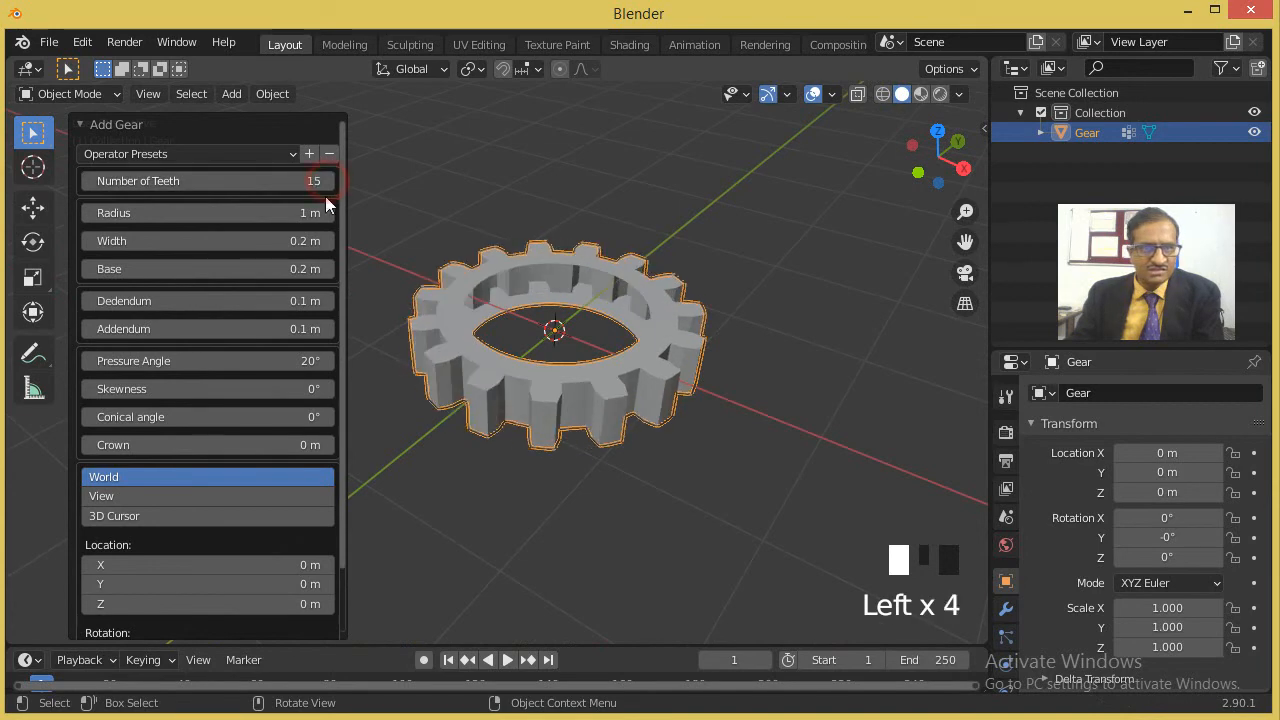
click(327, 213)
mouse_move(327, 213)
mouse_down()
mouse_move(290, 213)
mouse_move(340, 213)
mouse_up()
middle_drag(571, 349, 578, 366)
scroll(578, 358, up, 2)
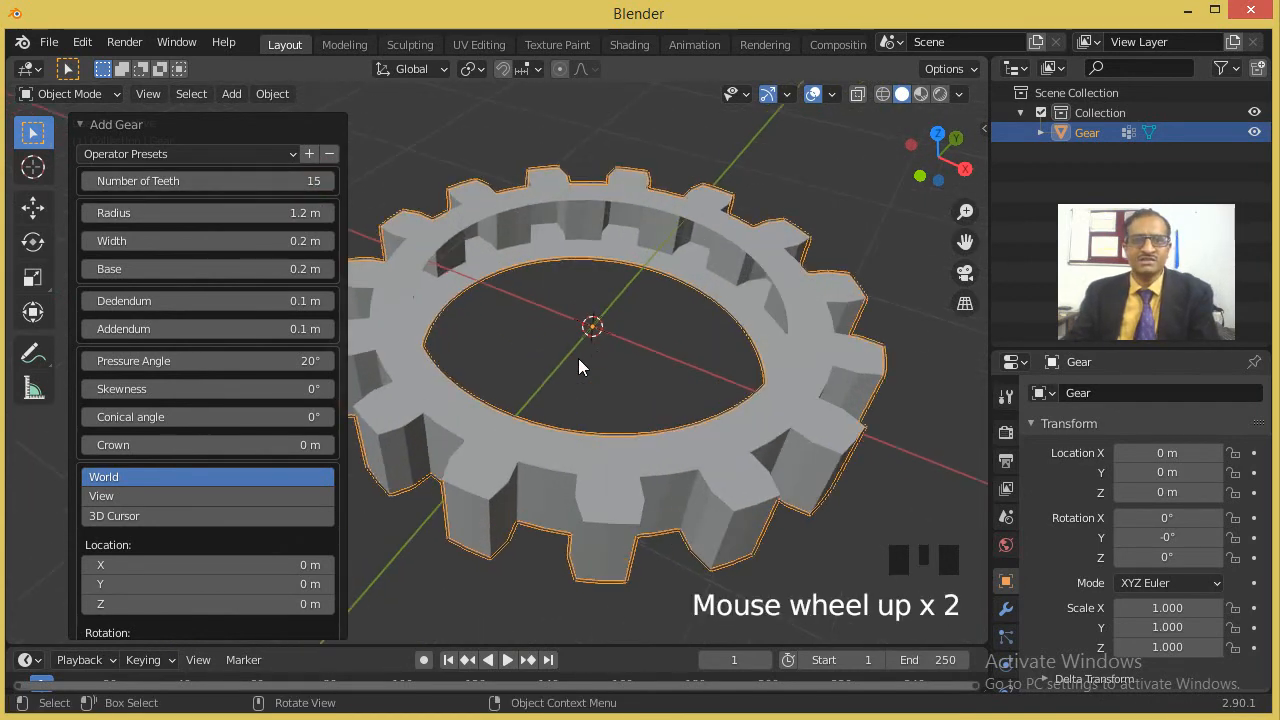
Delete the gear and add a Brilliant Diamond mesh, viewing it from another angle.
key(Delete)
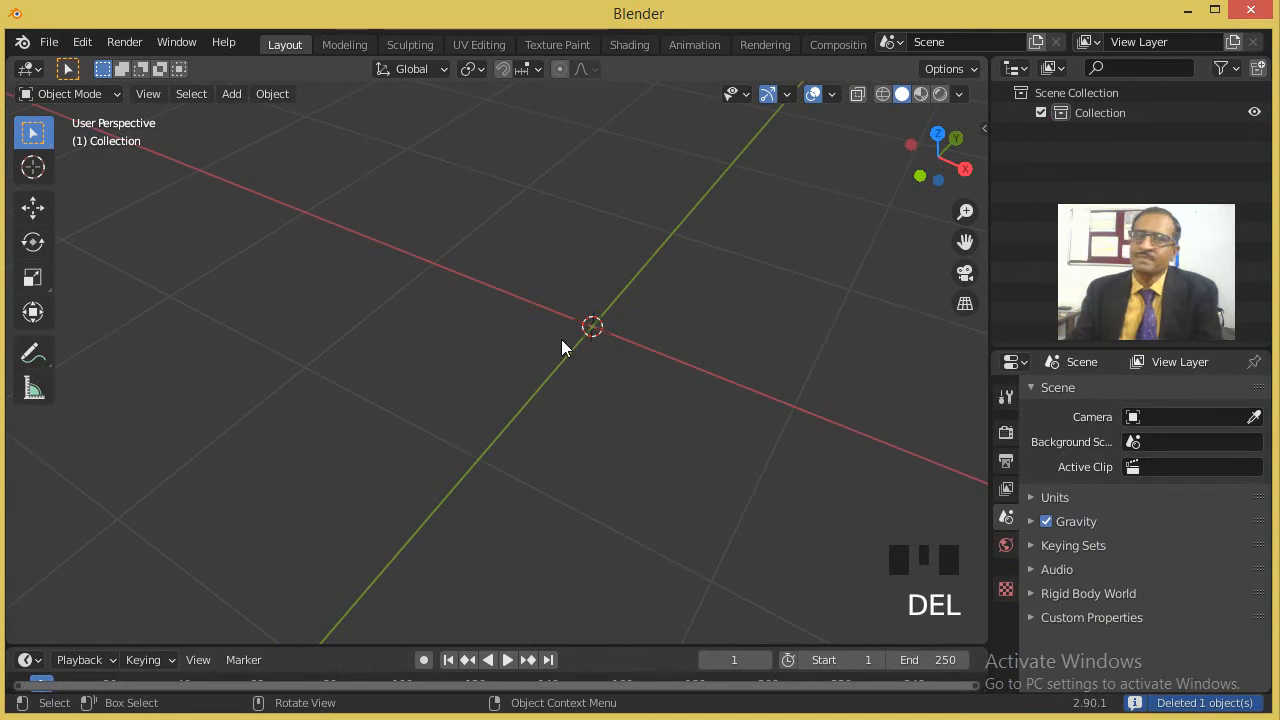
click(215, 92)
mouse_move(232, 97)
click(246, 119)
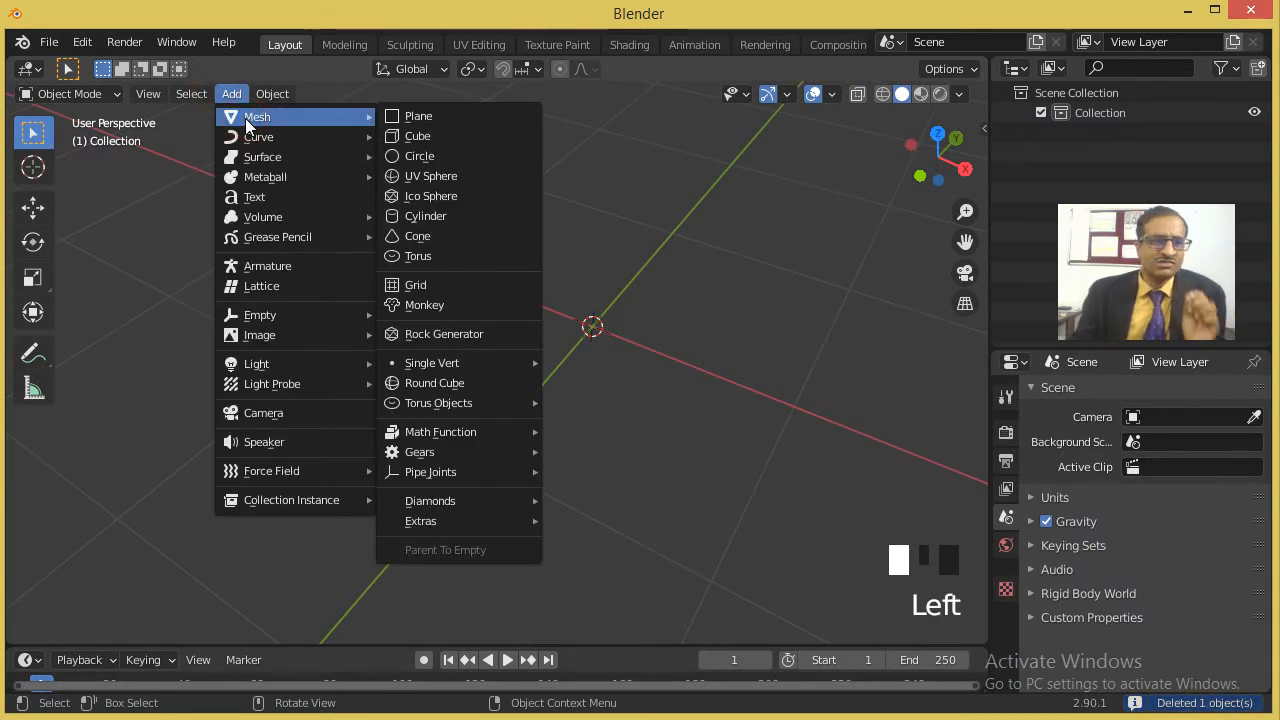
mouse_move(457, 499)
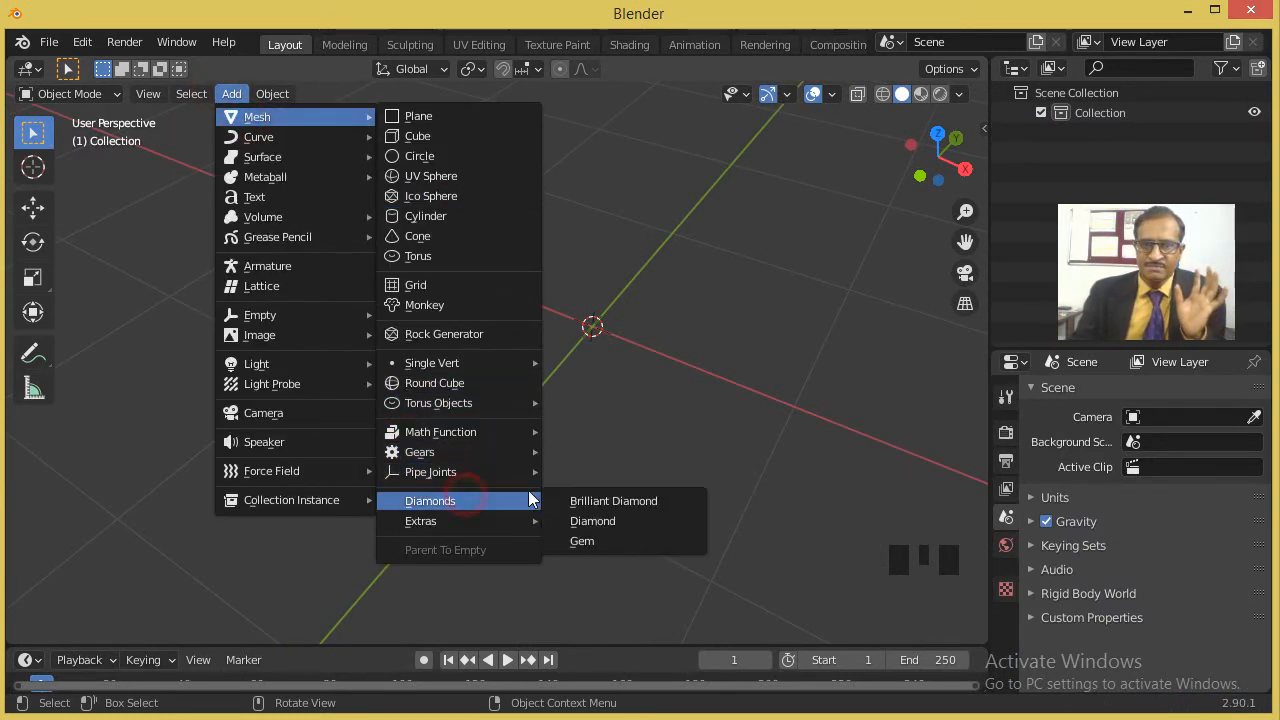
click(575, 500)
middle_drag(556, 358, 418, 289)
Delete the diamond, then disable the Extra Objects add-on and enable Add Mesh: Geodesic Domes in the preferences.
key(Delete)
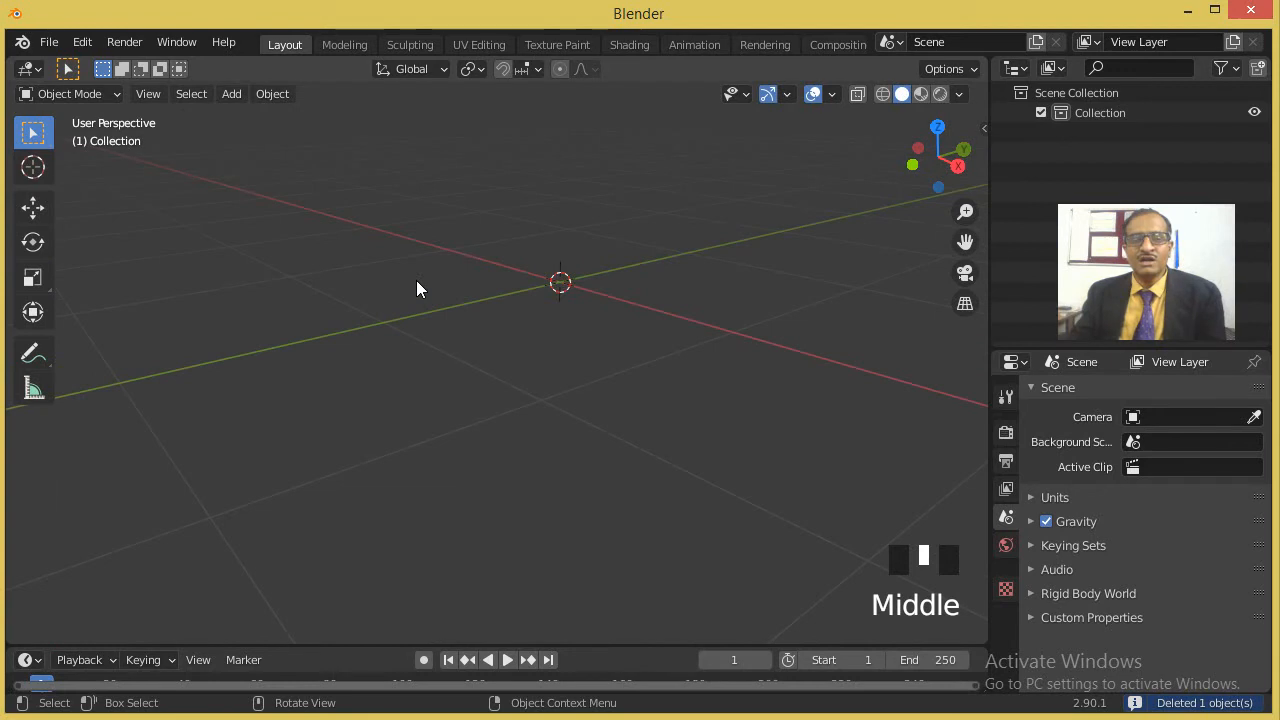
click(82, 42)
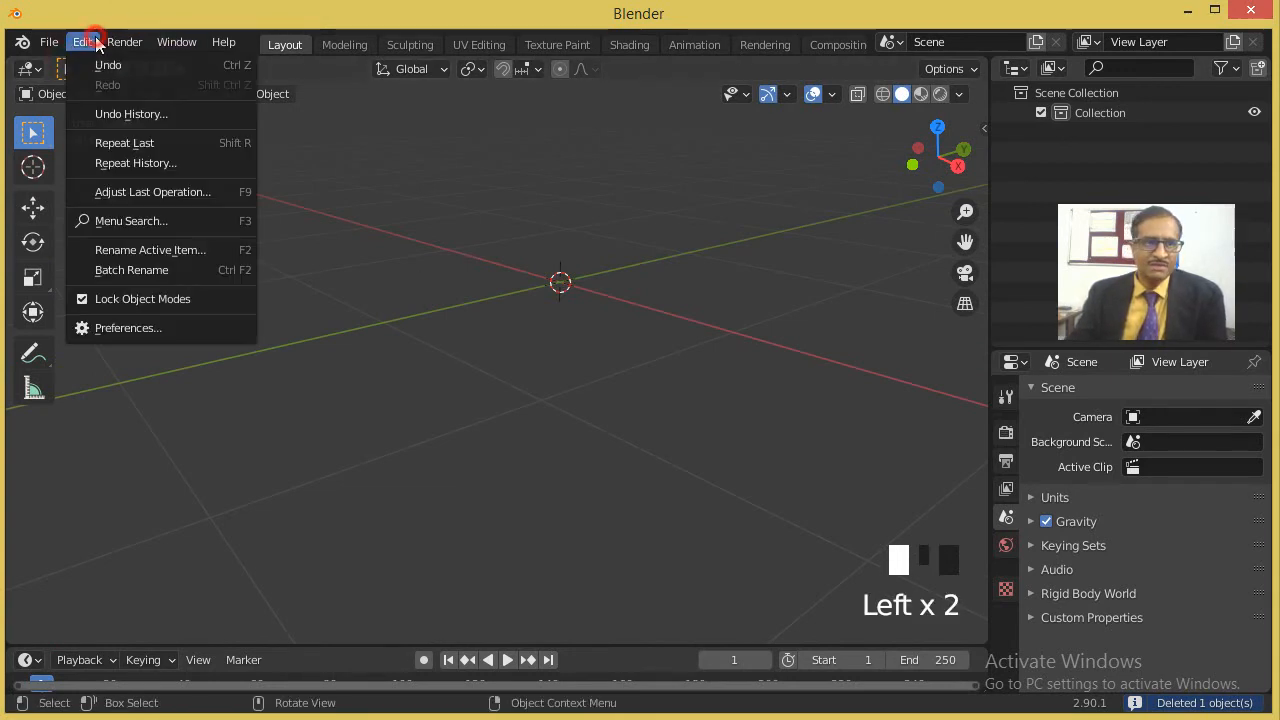
click(174, 330)
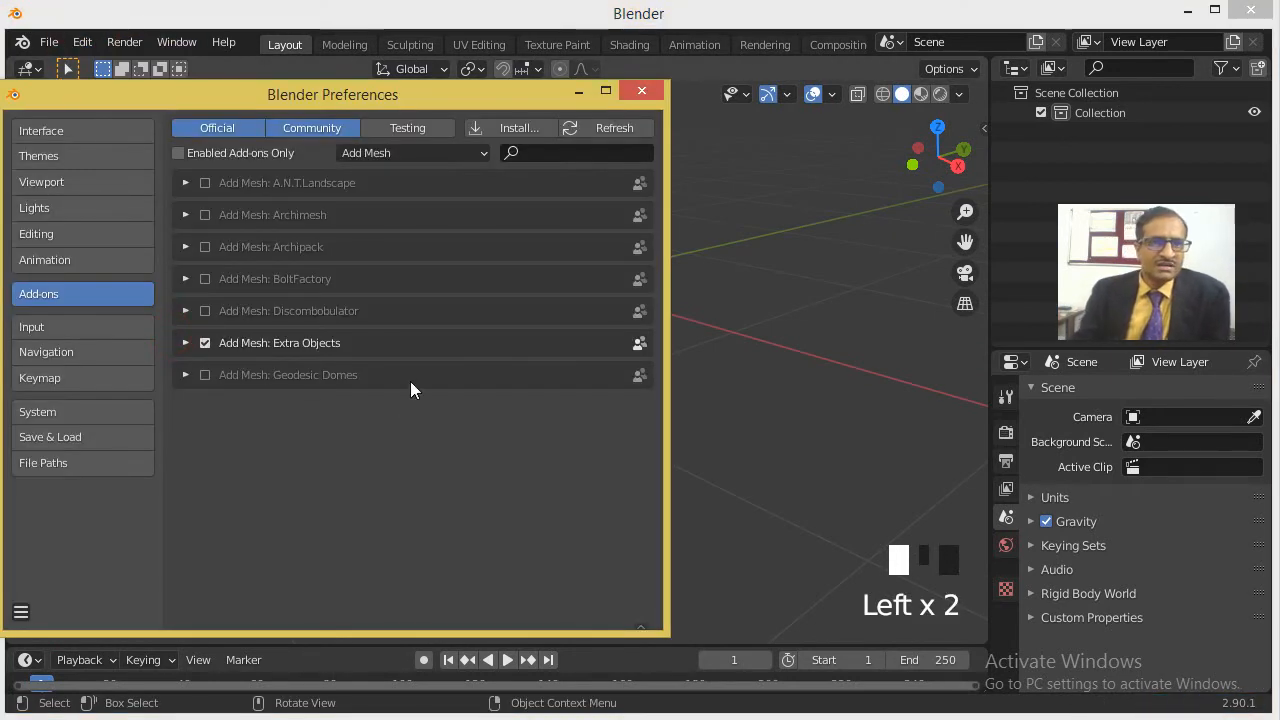
click(206, 342)
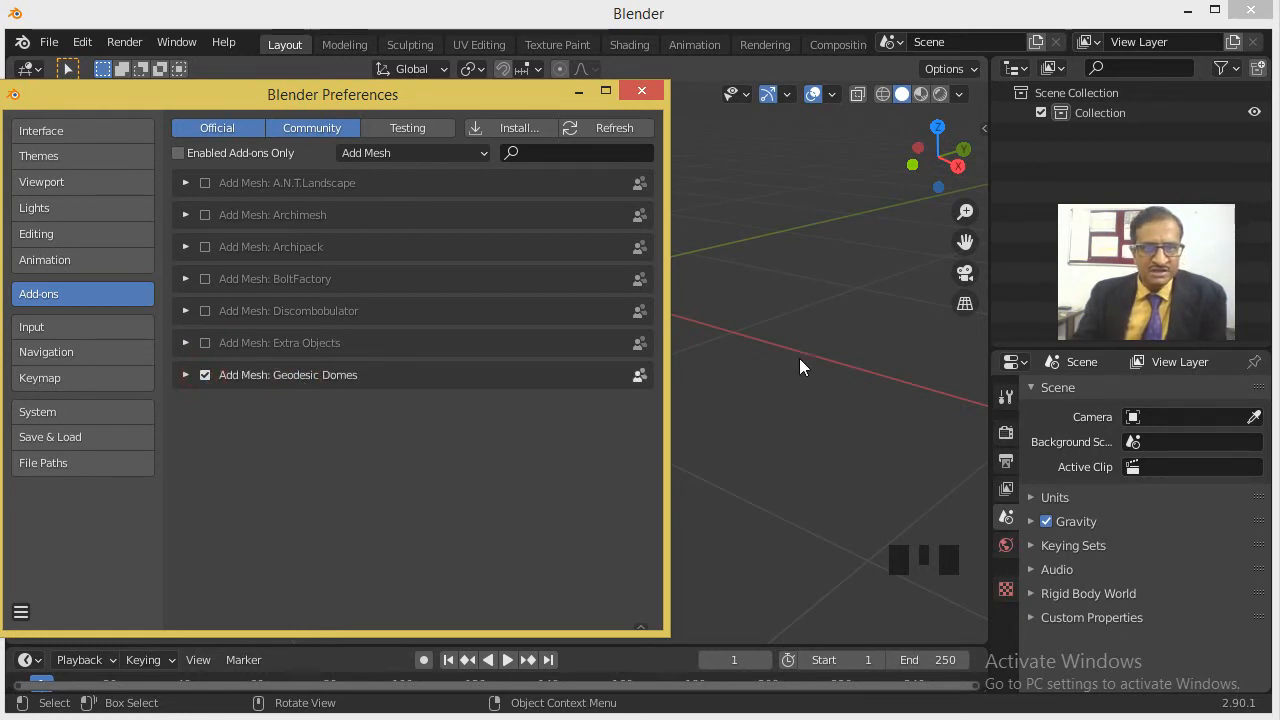
click(641, 90)
Add a Geodesic Dome mesh to the empty scene.
click(231, 93)
mouse_move(257, 116)
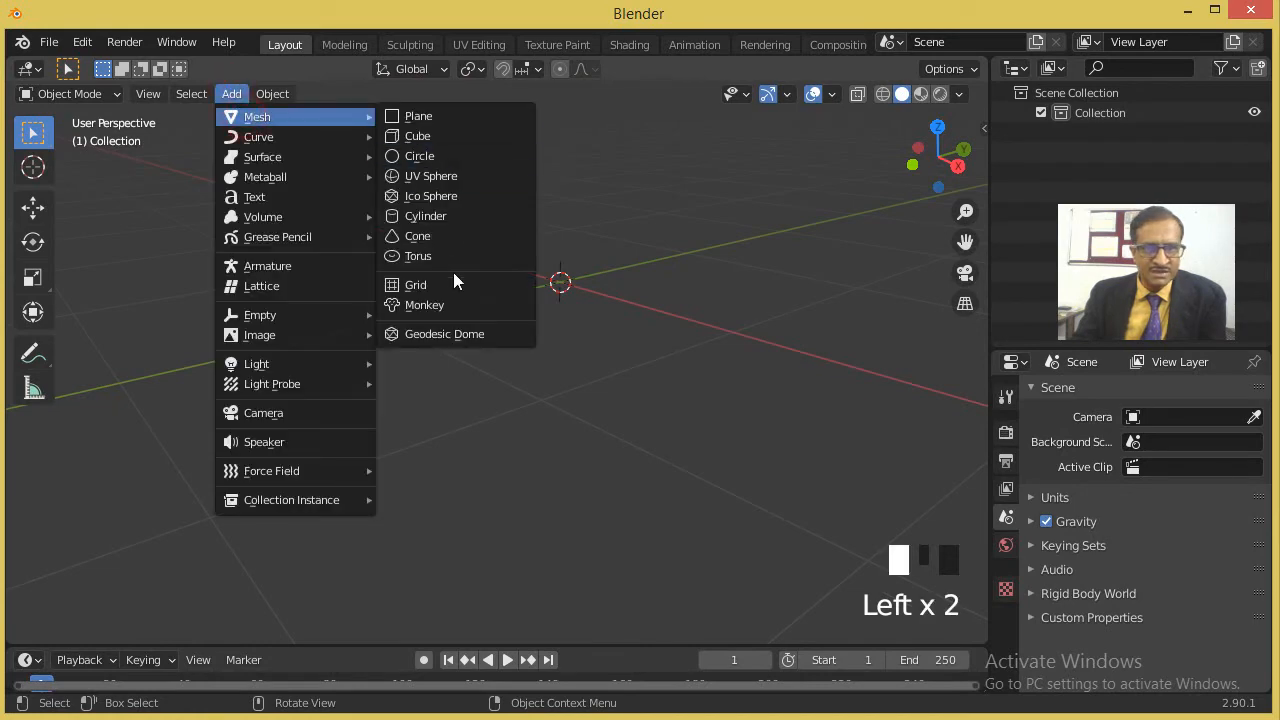
click(451, 333)
middle_drag(533, 335, 414, 371)
Set the geodesic object's class to Class 2 and its hedron type to Octahedron.
click(220, 246)
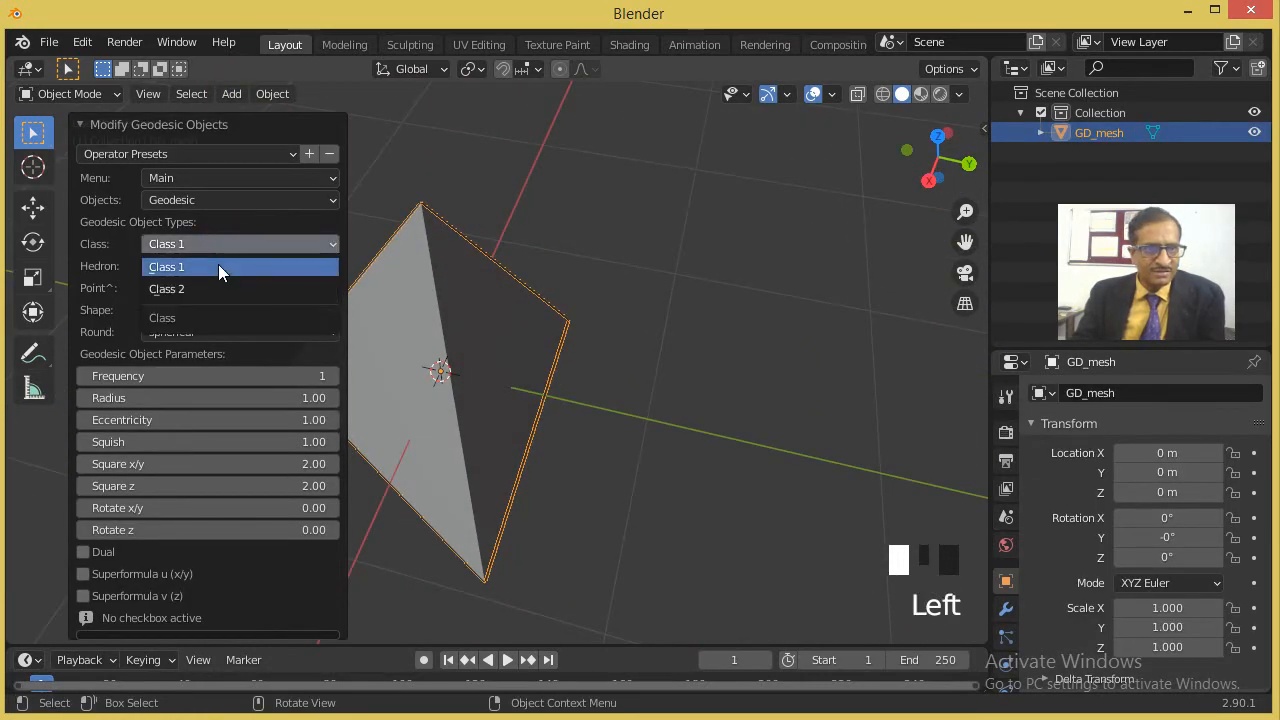
click(214, 288)
click(251, 268)
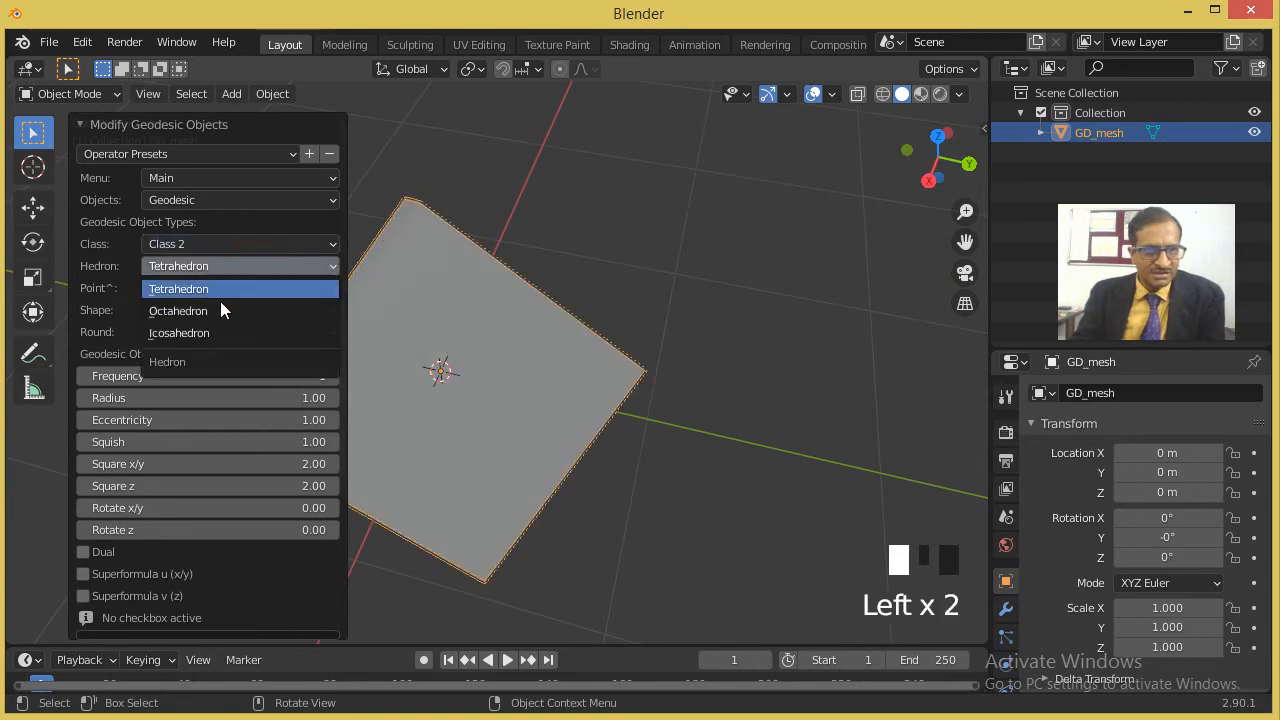
click(220, 290)
middle_drag(352, 306, 634, 284)
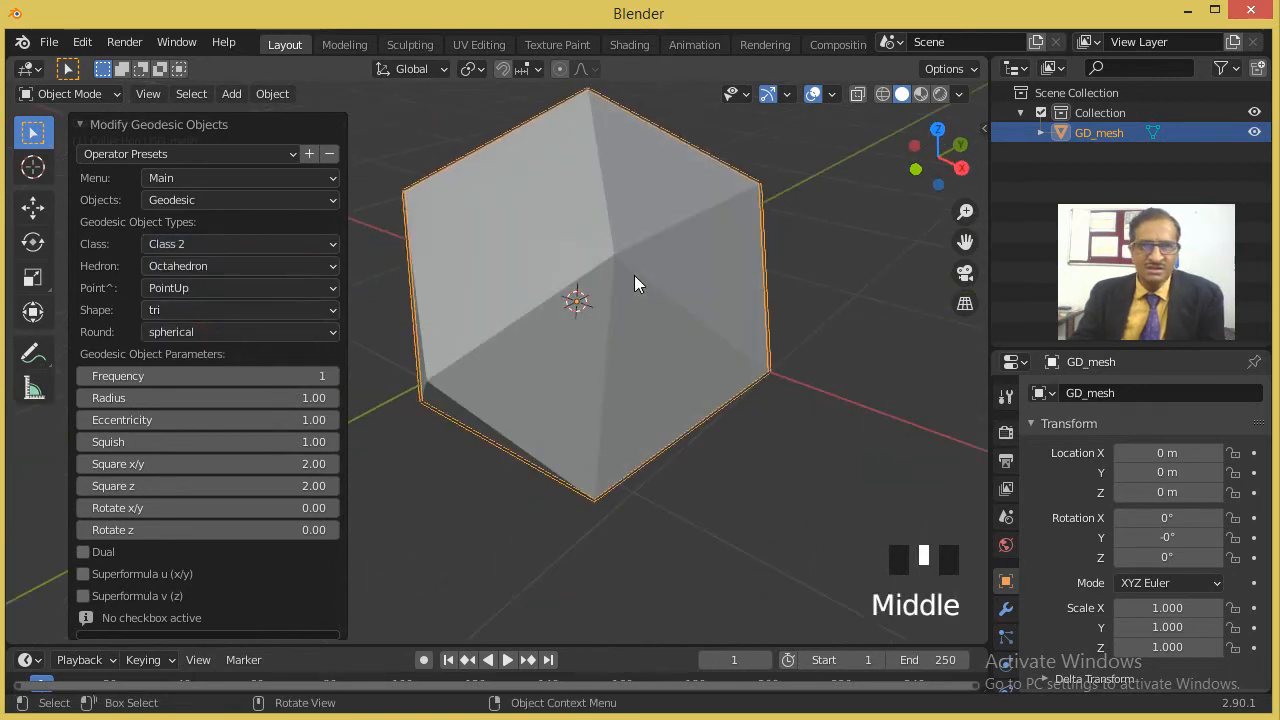
Set the geodesic object's frequency to 3, radius to 0.88, eccentricity to 1.87 and squish to 1.96.
click(333, 376)
click(333, 376)
drag(322, 397, 345, 441)
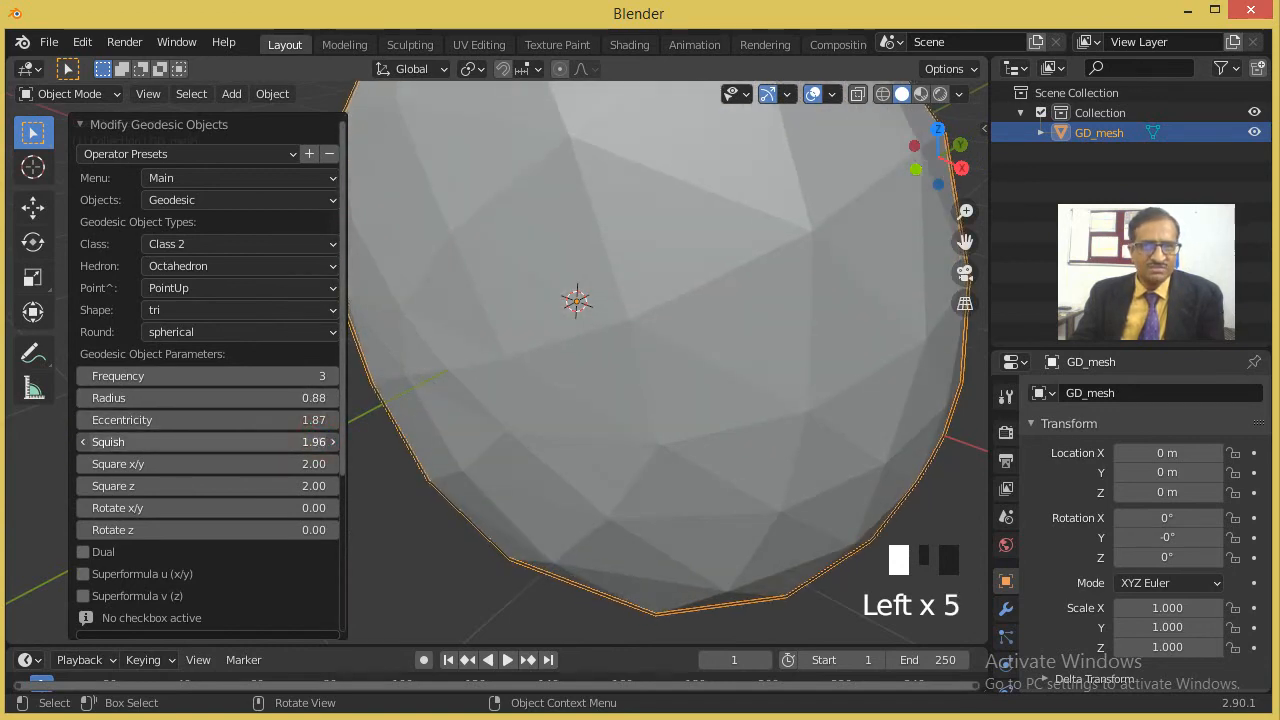
Delete the geodesic mesh and disable the Geodesic Domes add-on in the preferences.
scroll(587, 391, down, 2)
key(Delete)
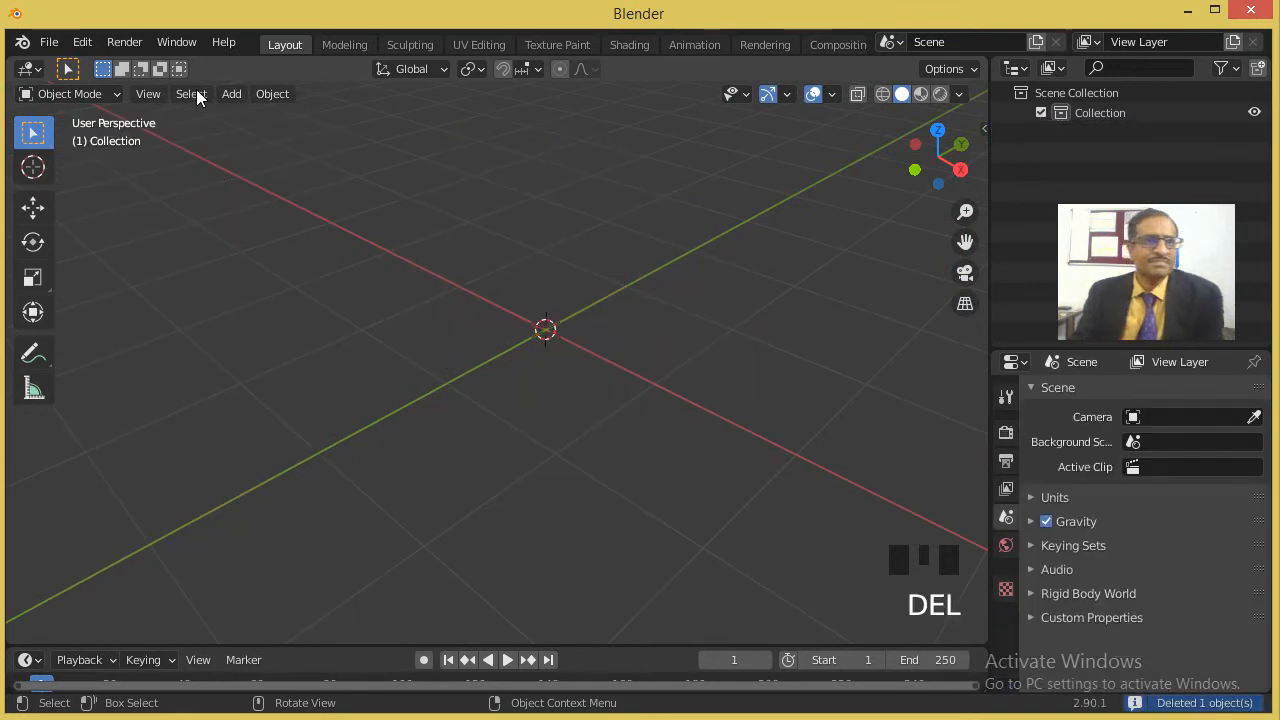
click(83, 42)
click(128, 328)
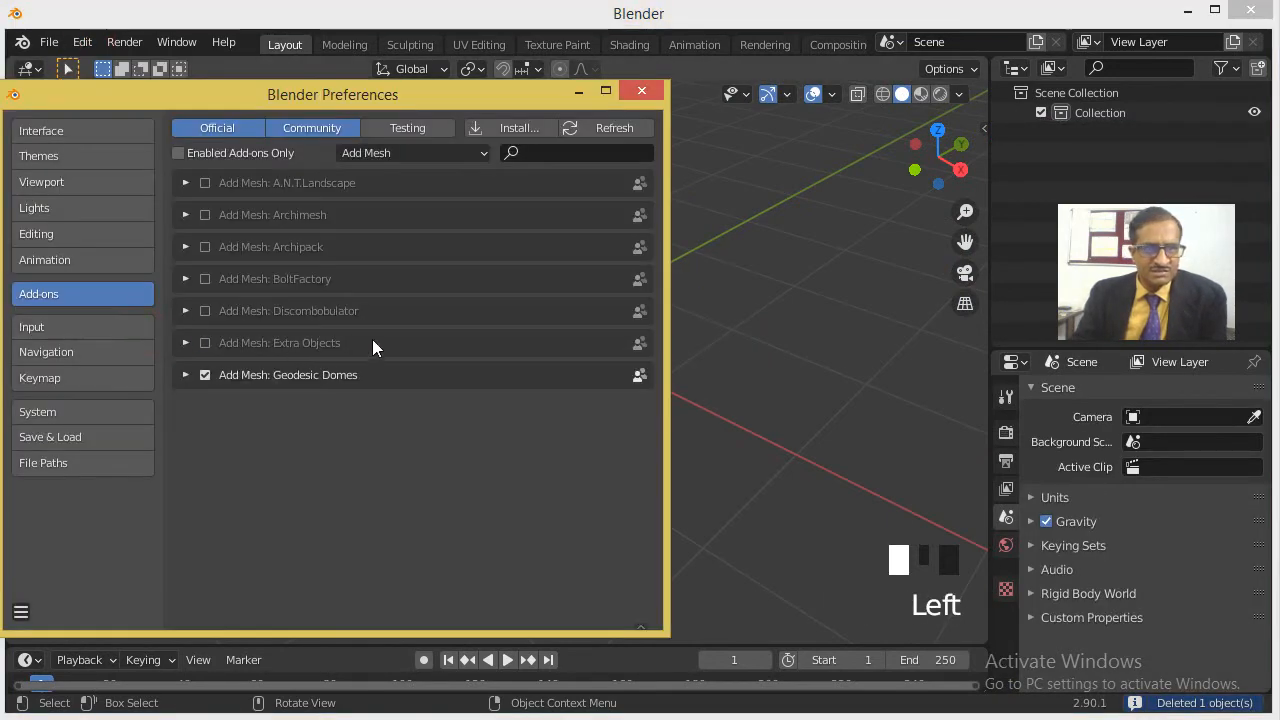
click(205, 376)
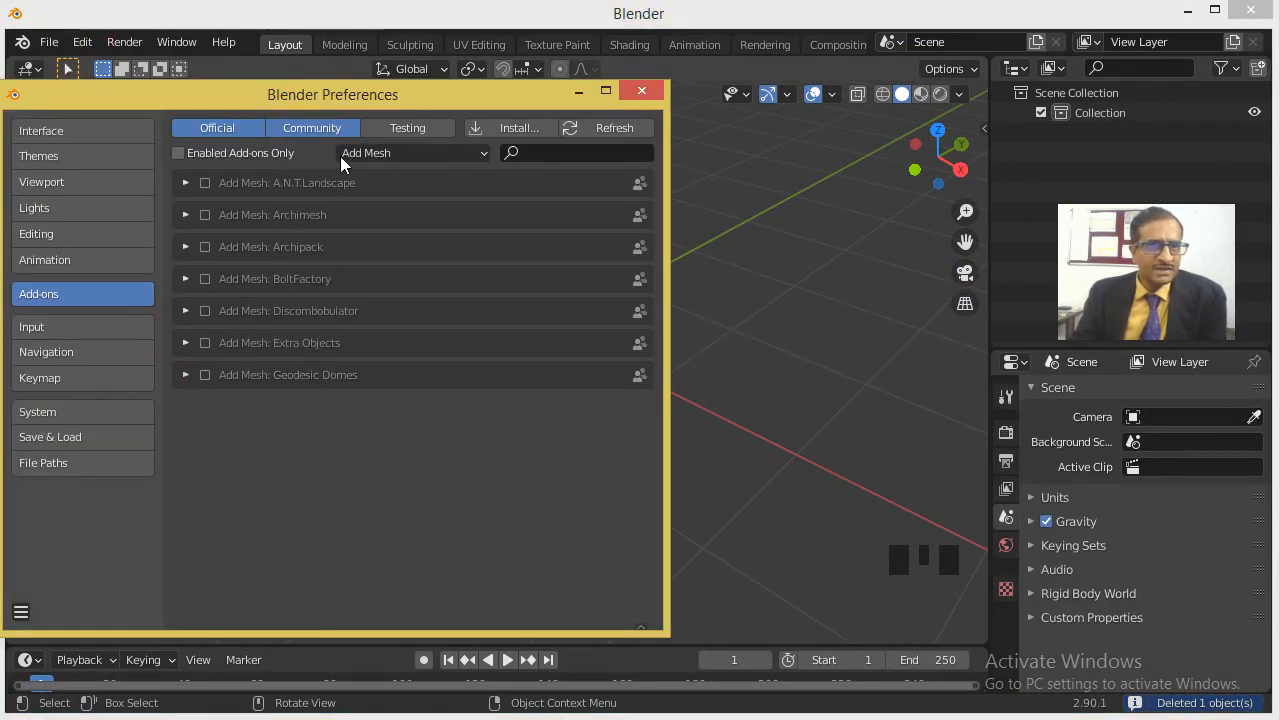
Filter the add-ons list to the Add Curve category and check which curve types can be added to the scene.
click(400, 153)
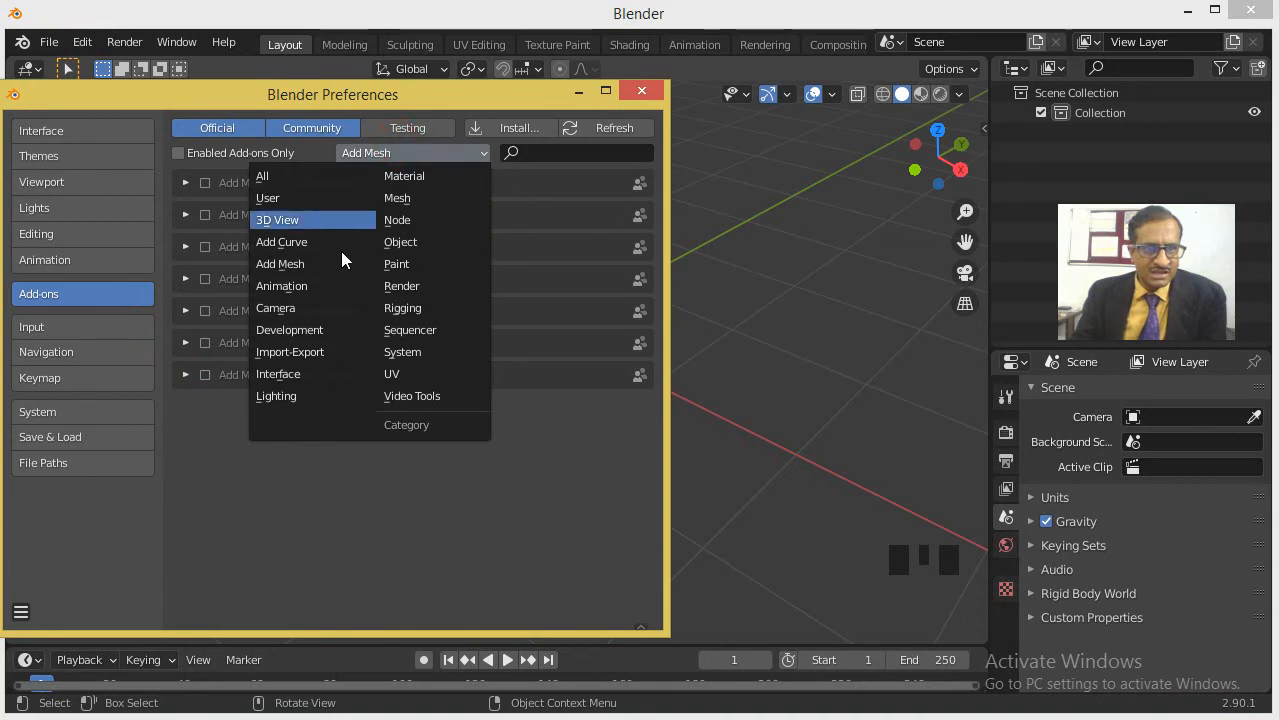
click(291, 241)
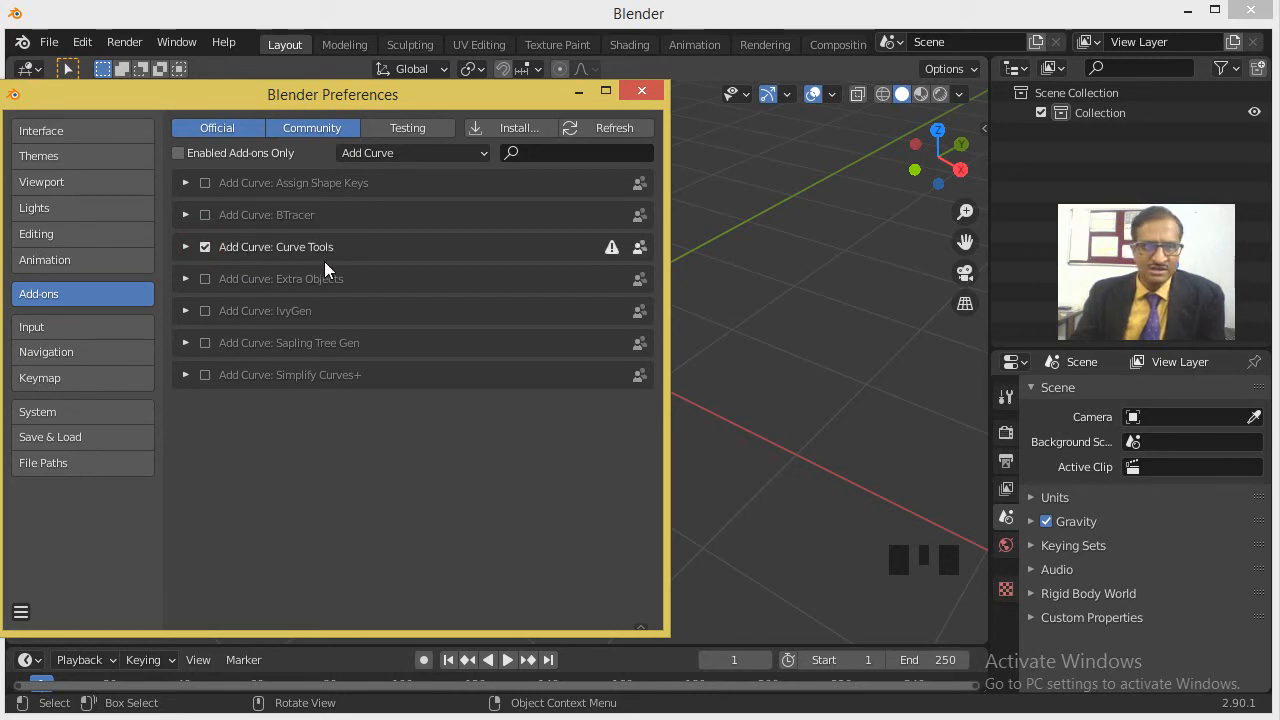
click(724, 302)
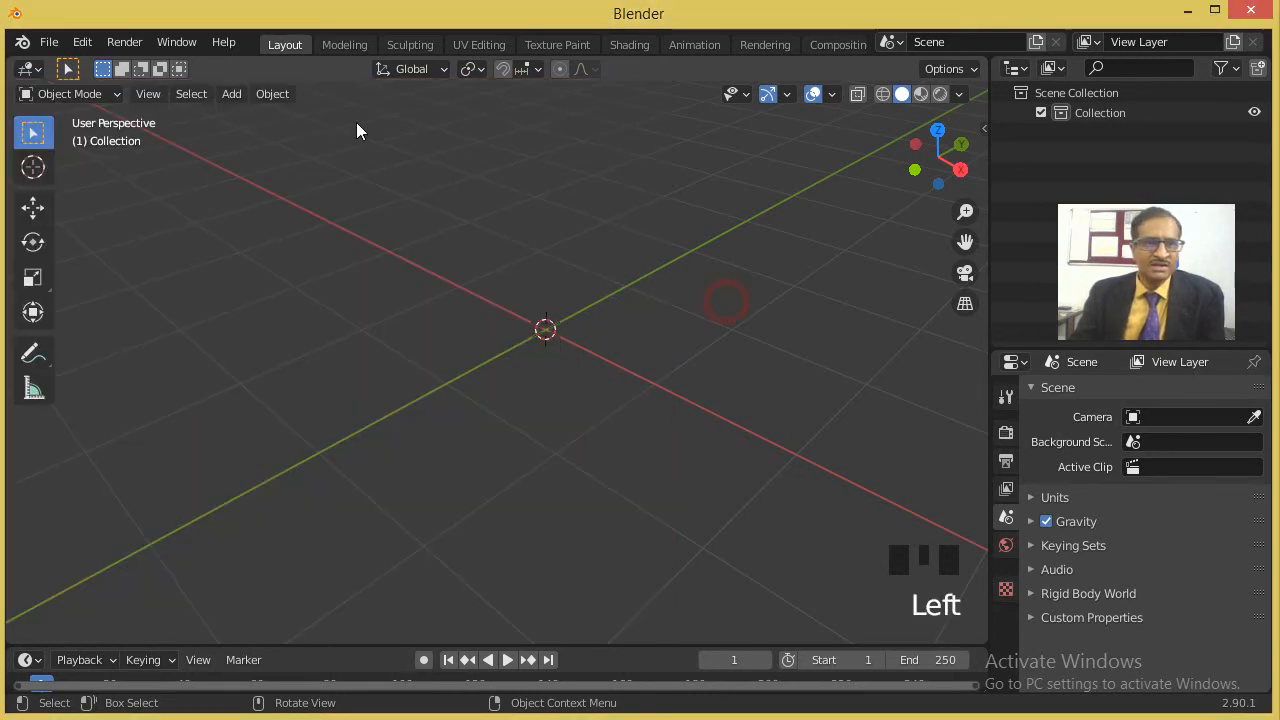
click(231, 93)
mouse_move(262, 137)
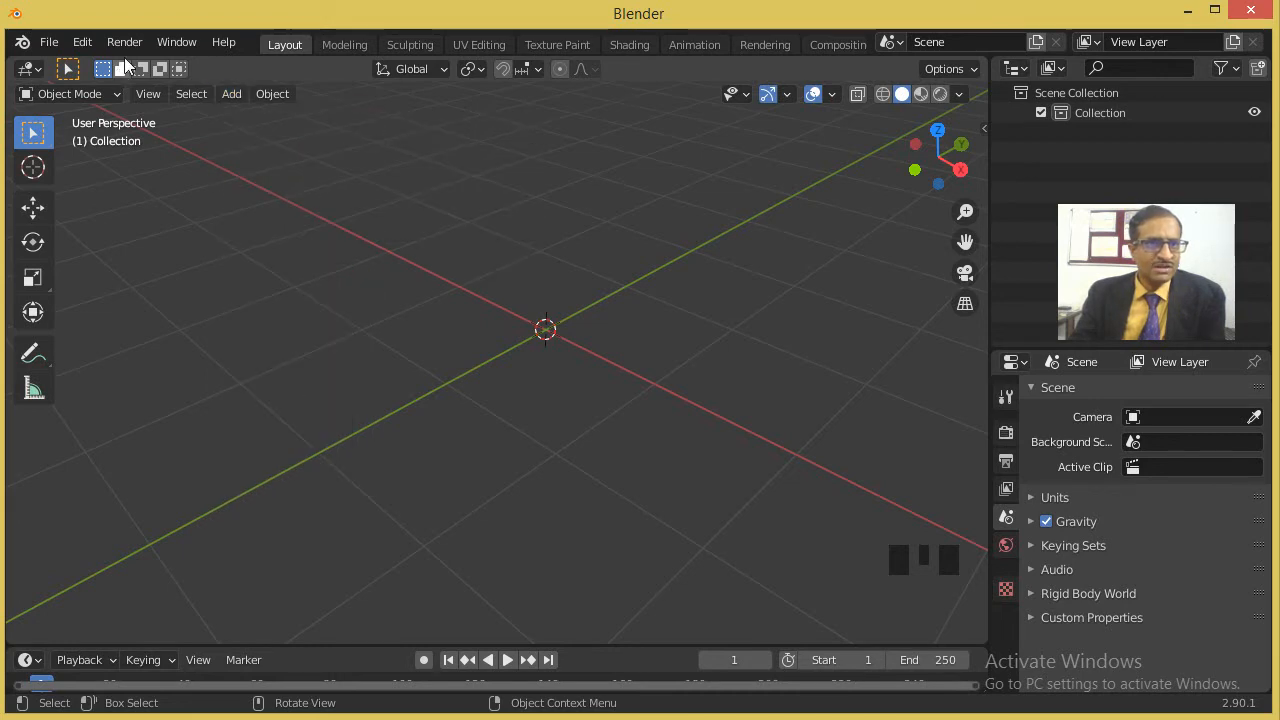
Review the Curve Tools add-on details and enable the Add Curve: Extra Objects add-on in the preferences.
click(82, 41)
click(122, 330)
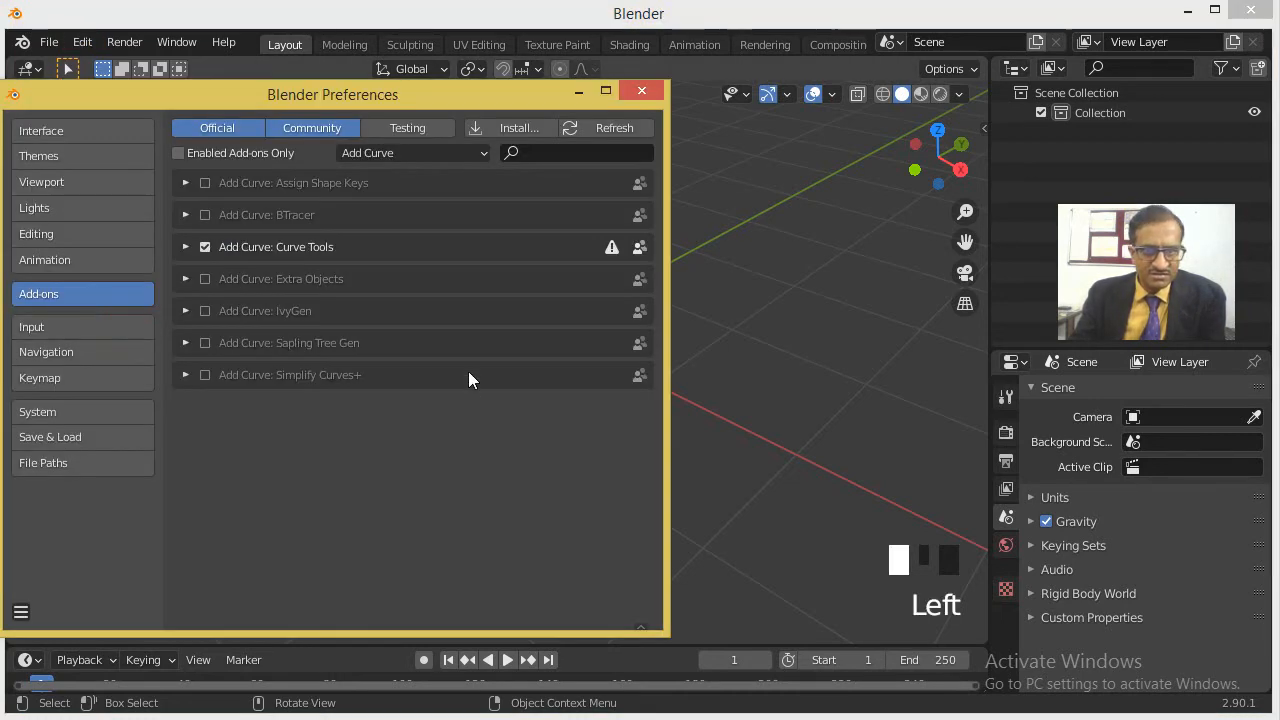
click(184, 247)
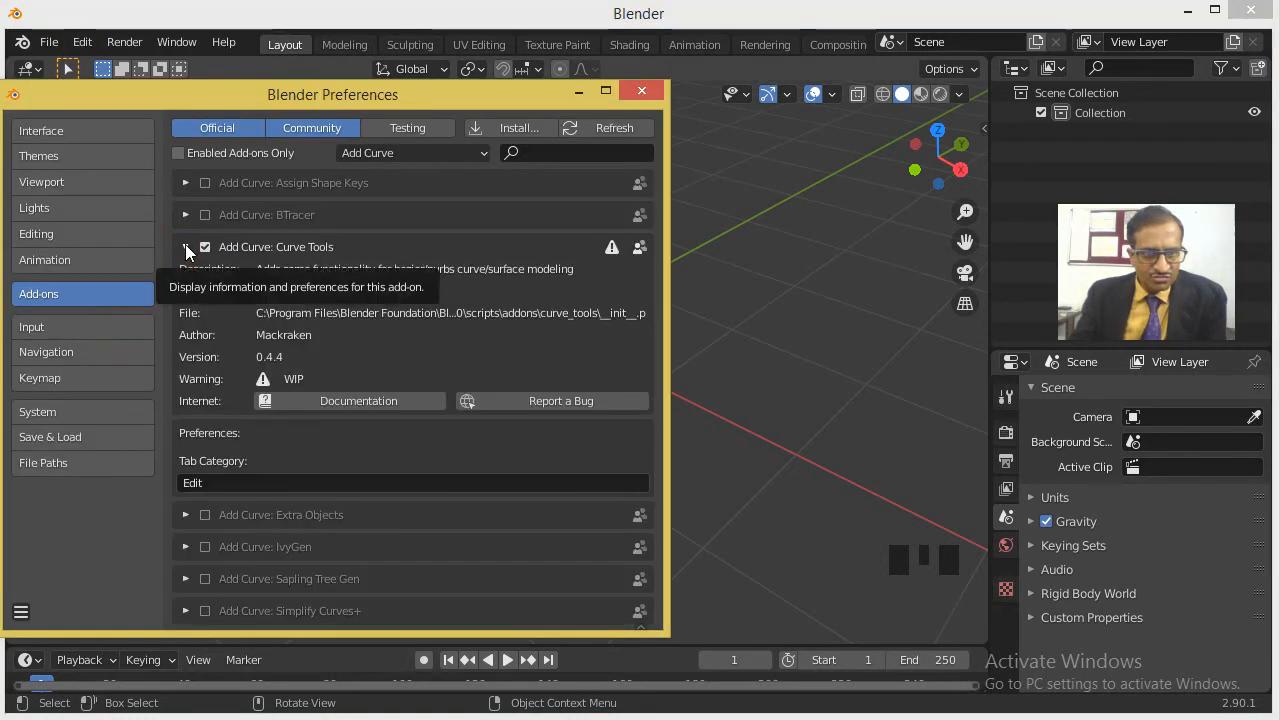
click(185, 246)
click(207, 280)
click(750, 384)
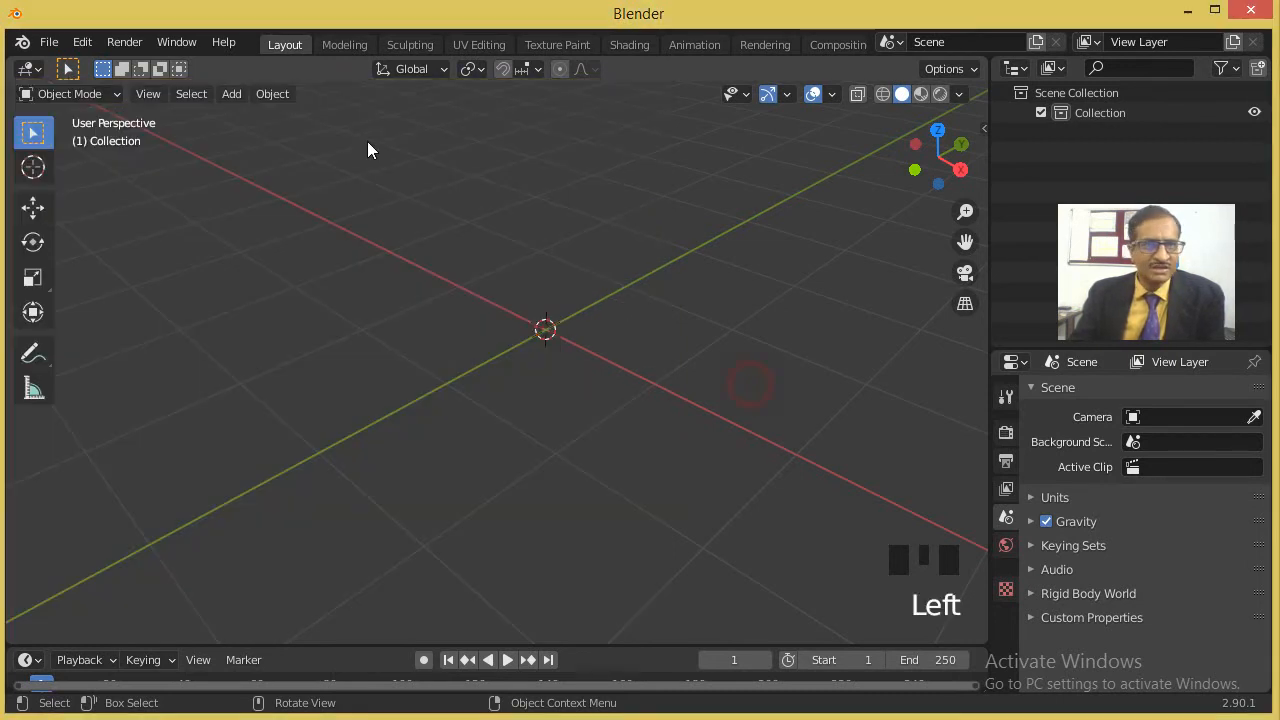
Add an Arc curve to the empty scene.
click(246, 96)
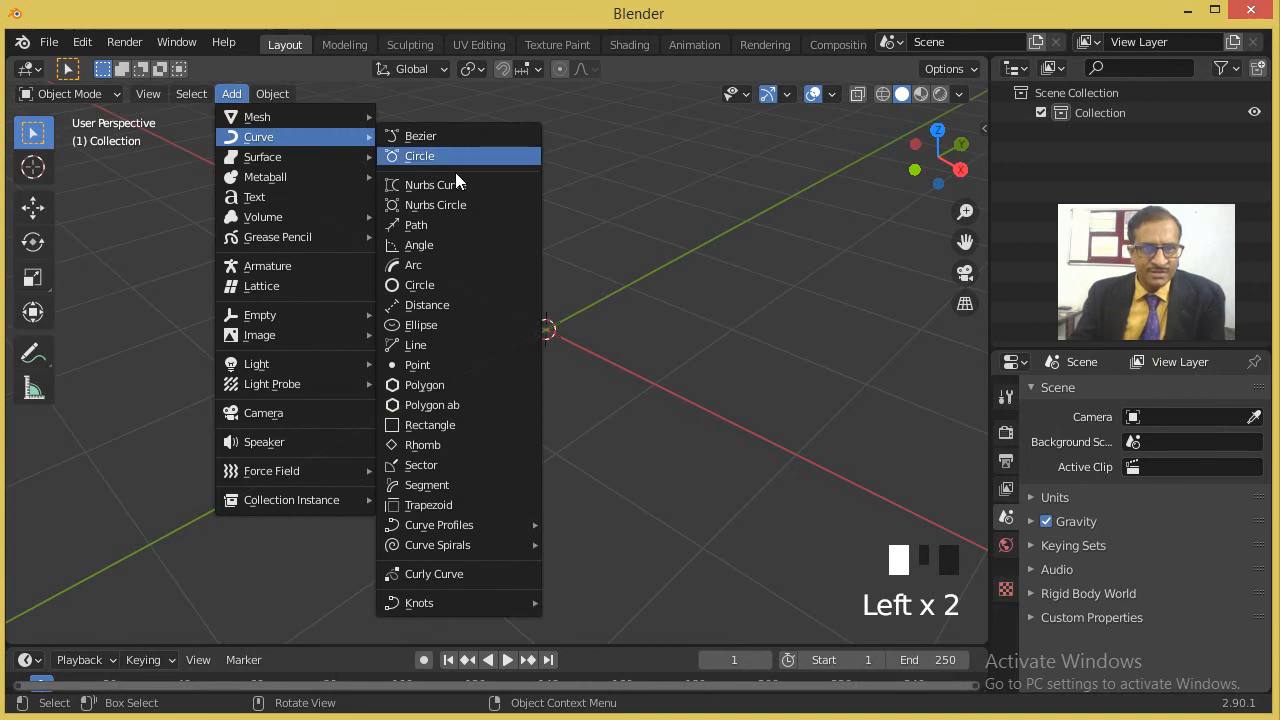
click(443, 266)
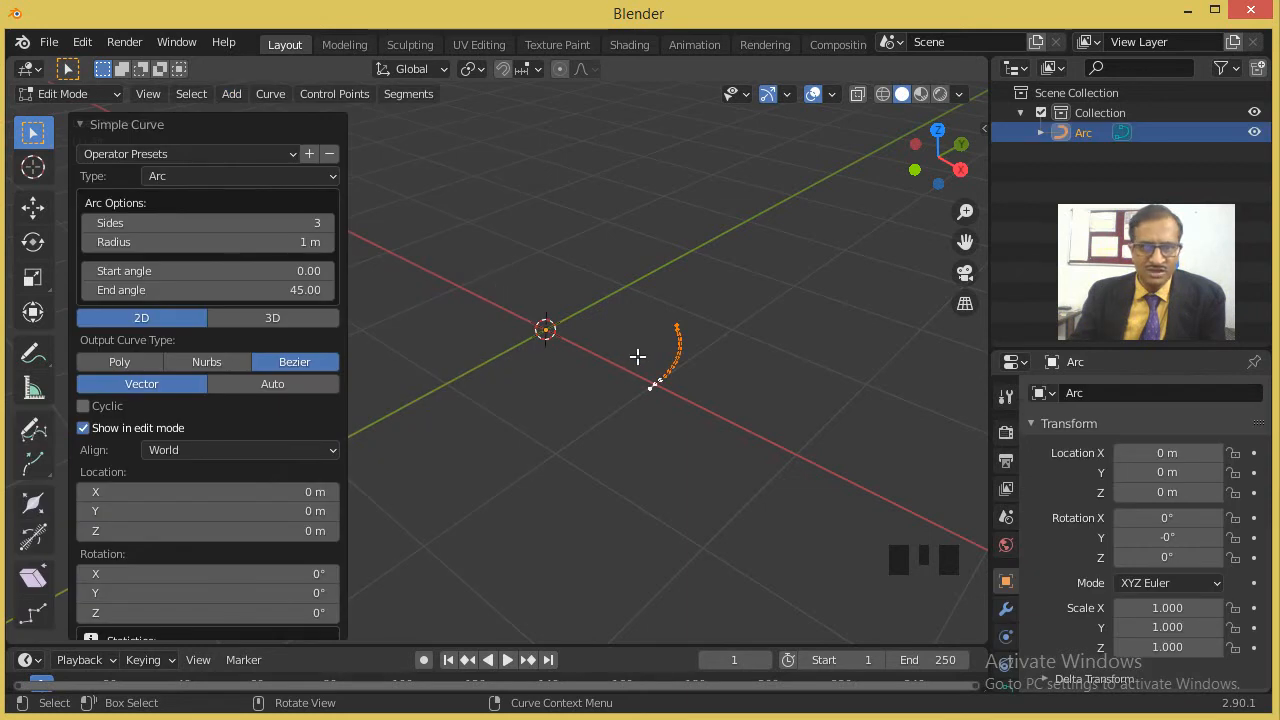
scroll(651, 354, up, 5)
scroll(683, 337, down, 1)
middle_drag(683, 337, 590, 330)
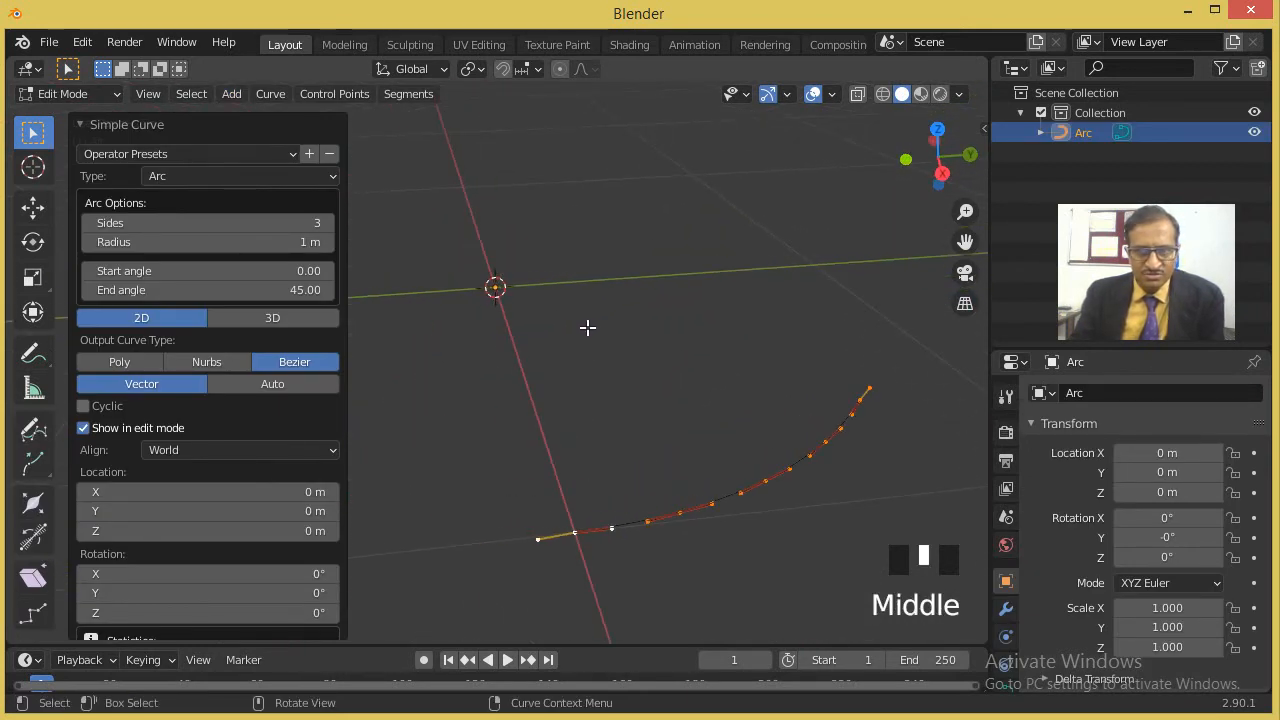
Set the arc to 4 sides with a start angle of -28.62 and an end angle of 82.50, then return to Object Mode.
click(330, 223)
drag(309, 271, 280, 271)
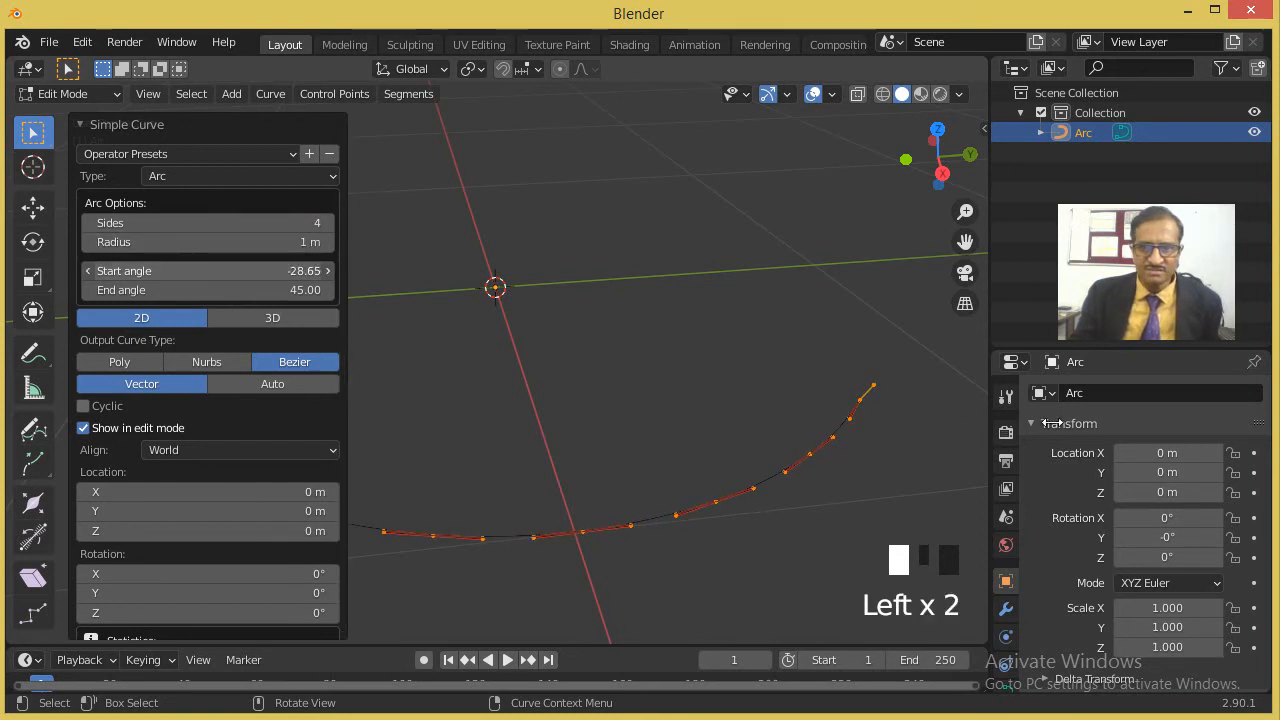
scroll(829, 449, down, 2)
middle_drag(829, 449, 765, 398)
mouse_move(312, 290)
mouse_down()
mouse_move(300, 290)
mouse_move(320, 290)
mouse_up()
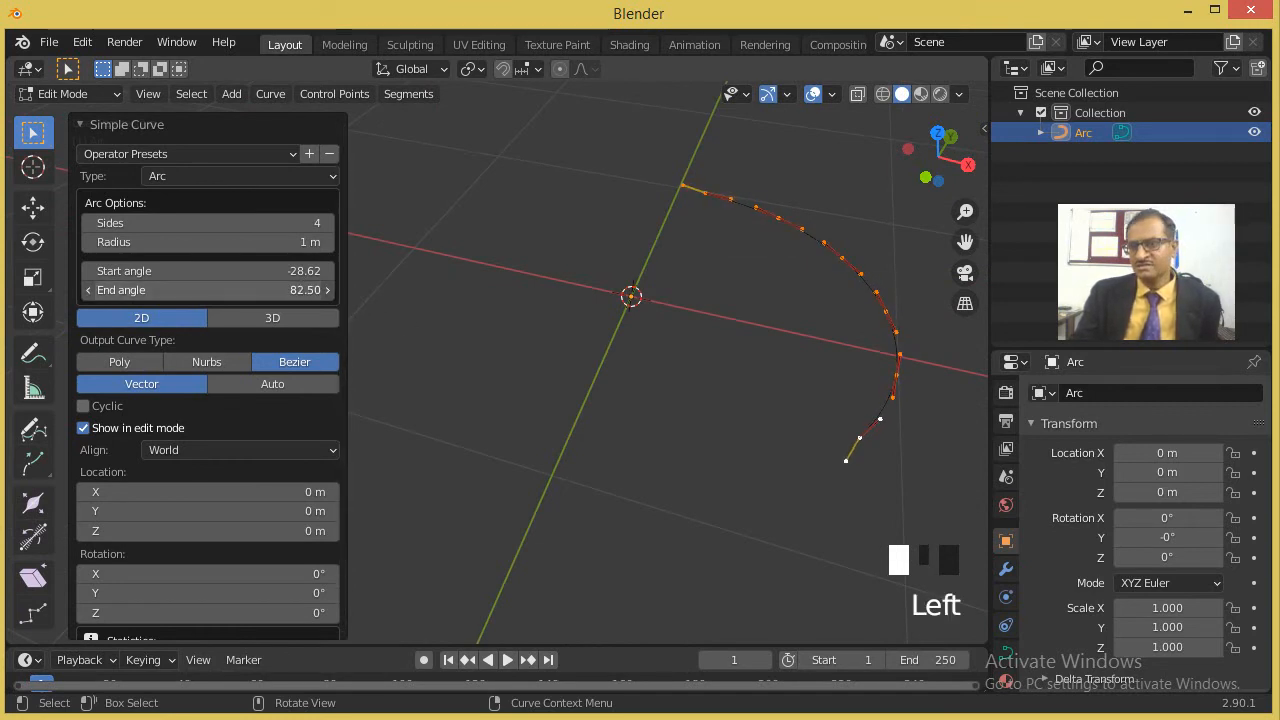
click(414, 289)
middle_drag(728, 297, 607, 341)
key(Tab)
Add a Star curve profile to the scene.
click(229, 93)
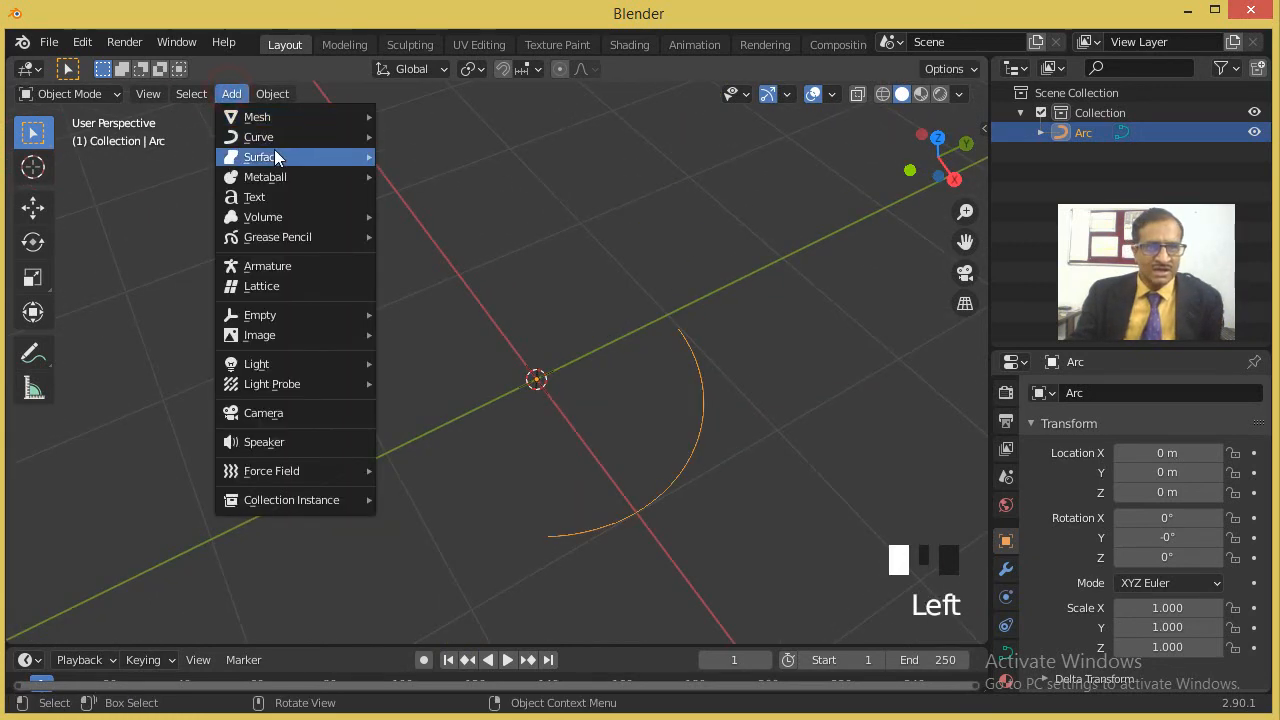
mouse_move(277, 136)
mouse_move(502, 523)
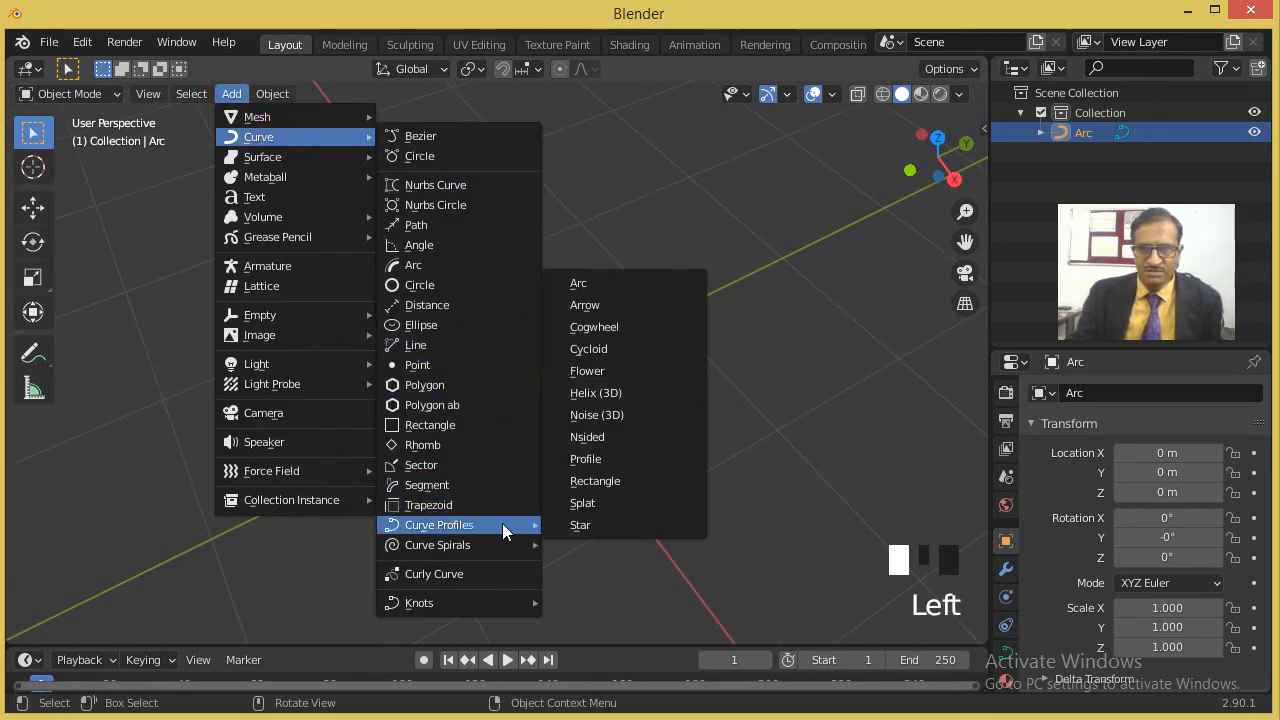
click(580, 527)
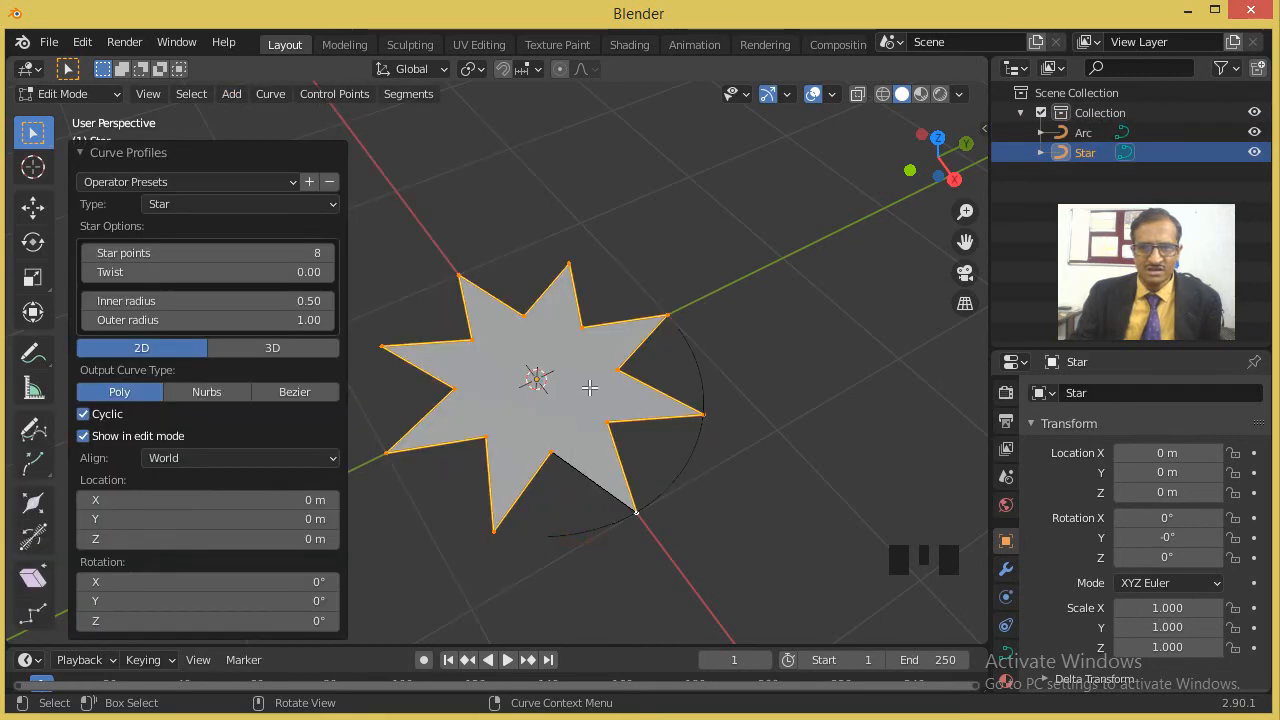
scroll(583, 366, up, 1)
middle_drag(562, 362, 625, 335)
scroll(625, 335, up, 1)
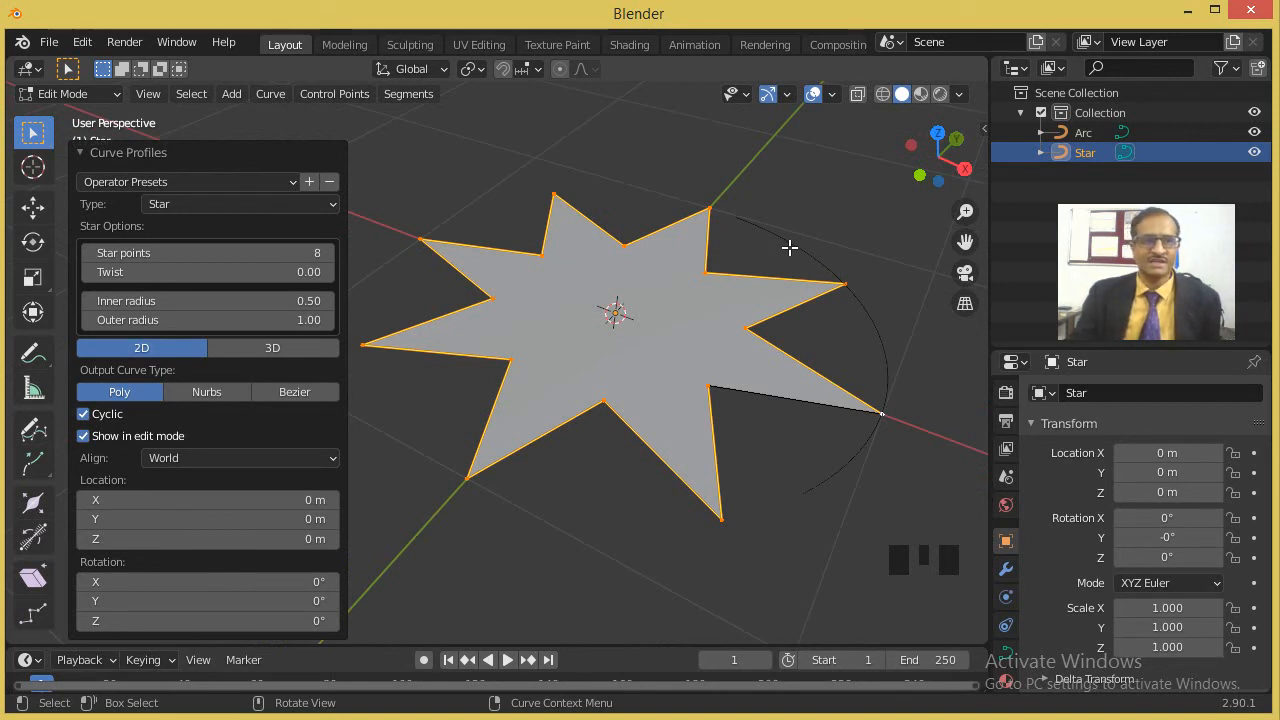
Set the star to 9 points and a twist of -0.24, reduce its outer radius slightly, and return to Object Mode.
click(333, 252)
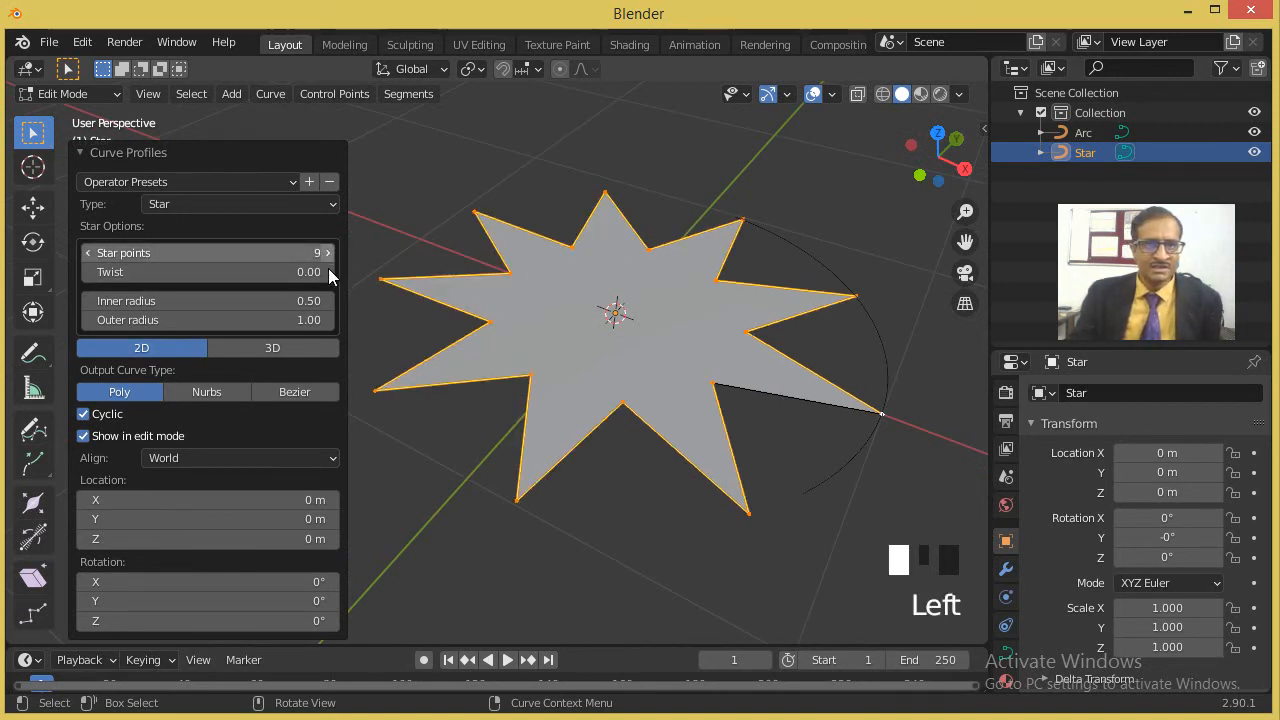
click(328, 277)
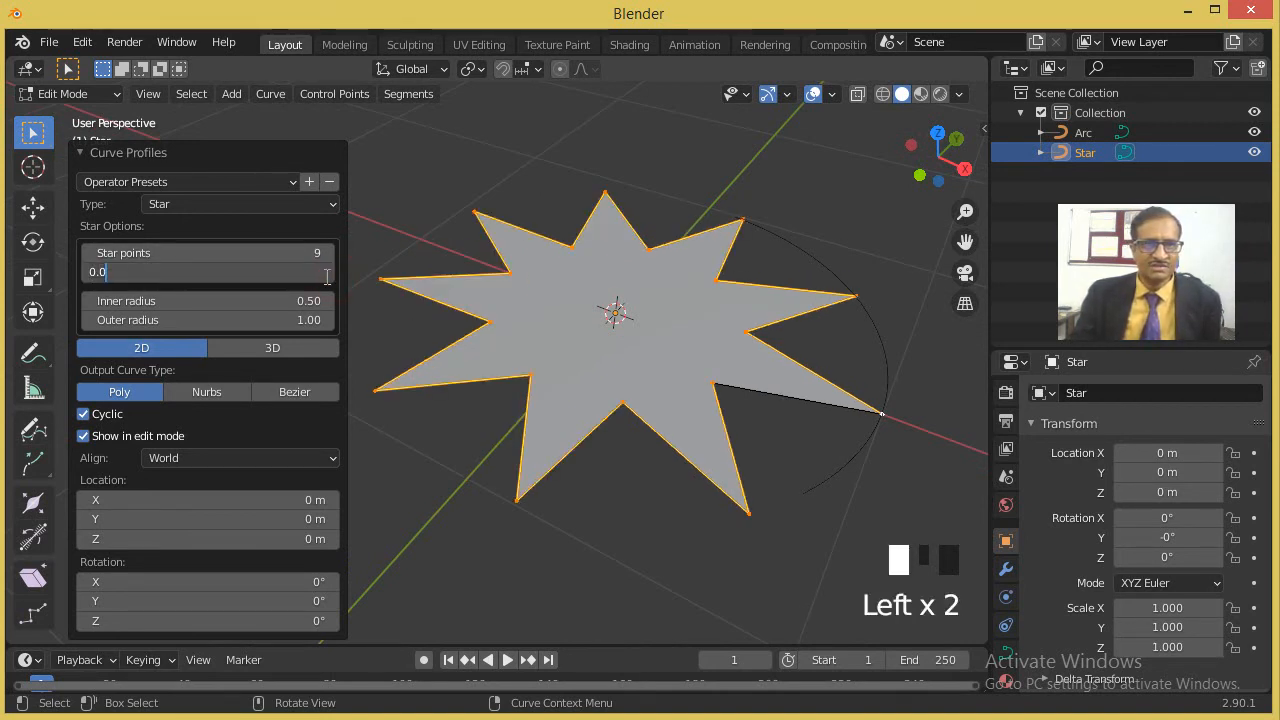
click(495, 295)
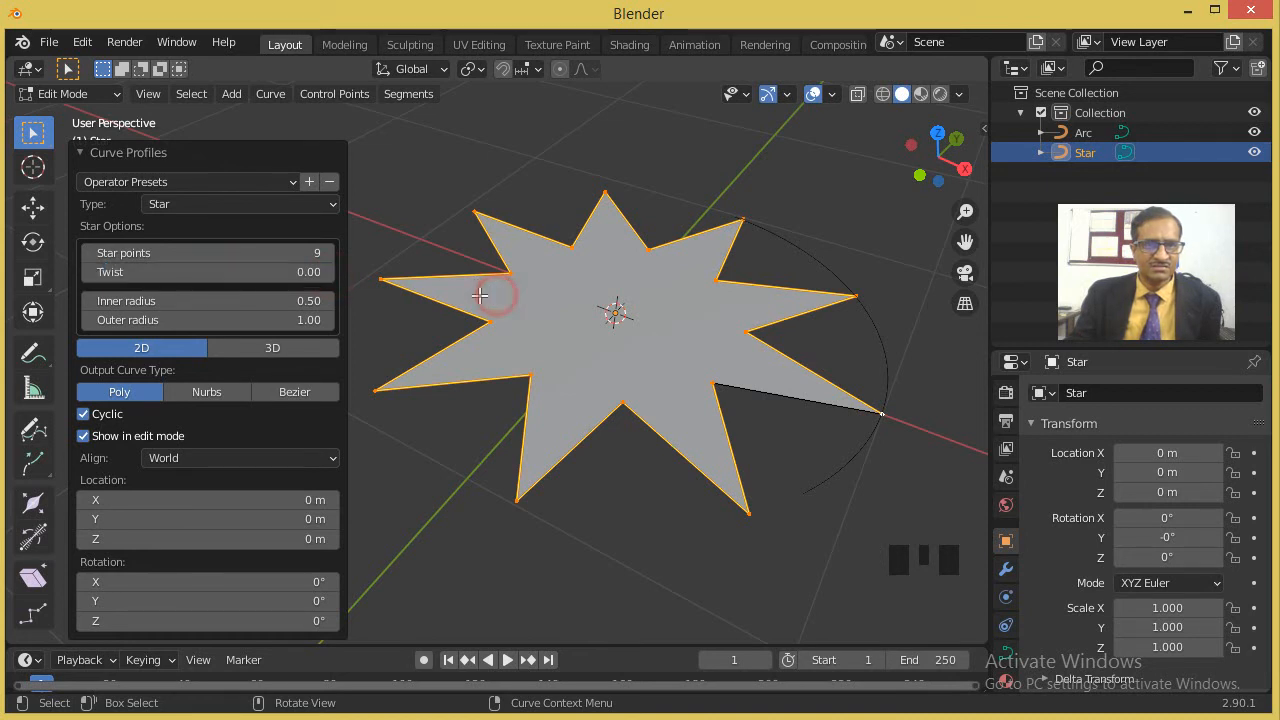
mouse_move(308, 274)
mouse_down()
mouse_move(375, 274)
mouse_move(290, 275)
mouse_up()
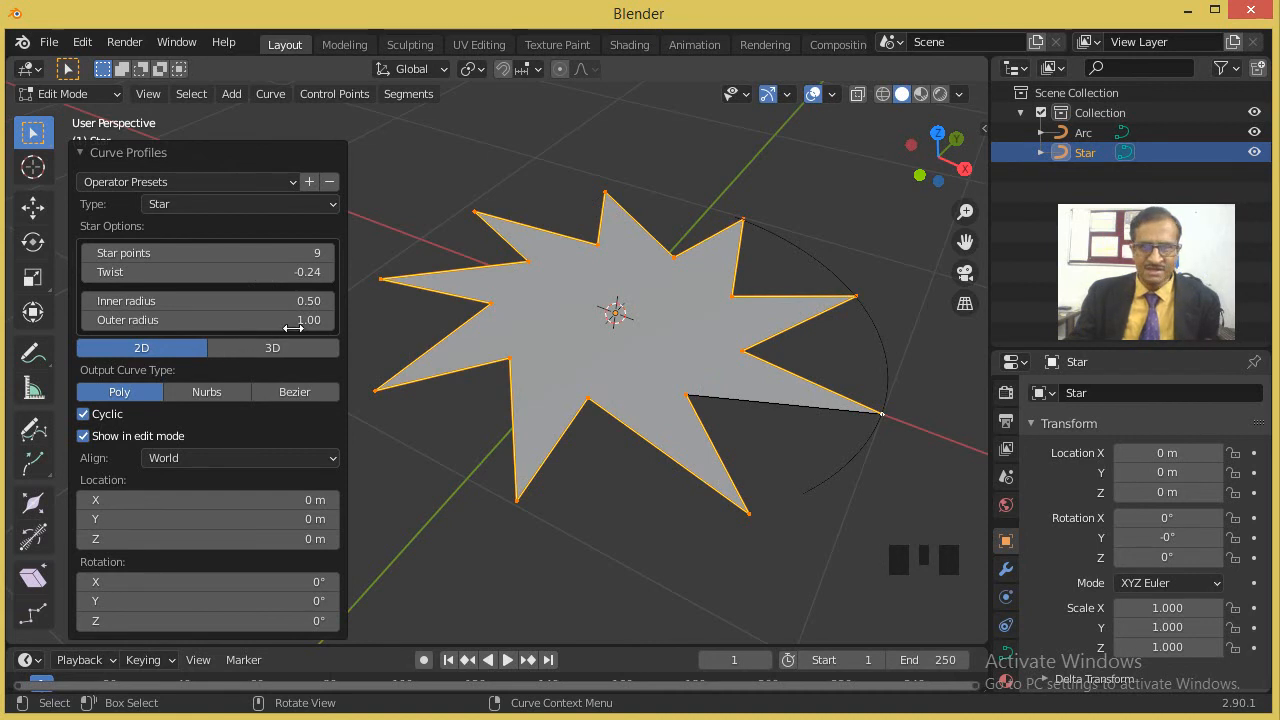
mouse_move(230, 320)
mouse_down()
mouse_move(180, 320)
mouse_move(224, 320)
mouse_up()
click(845, 222)
click(717, 274)
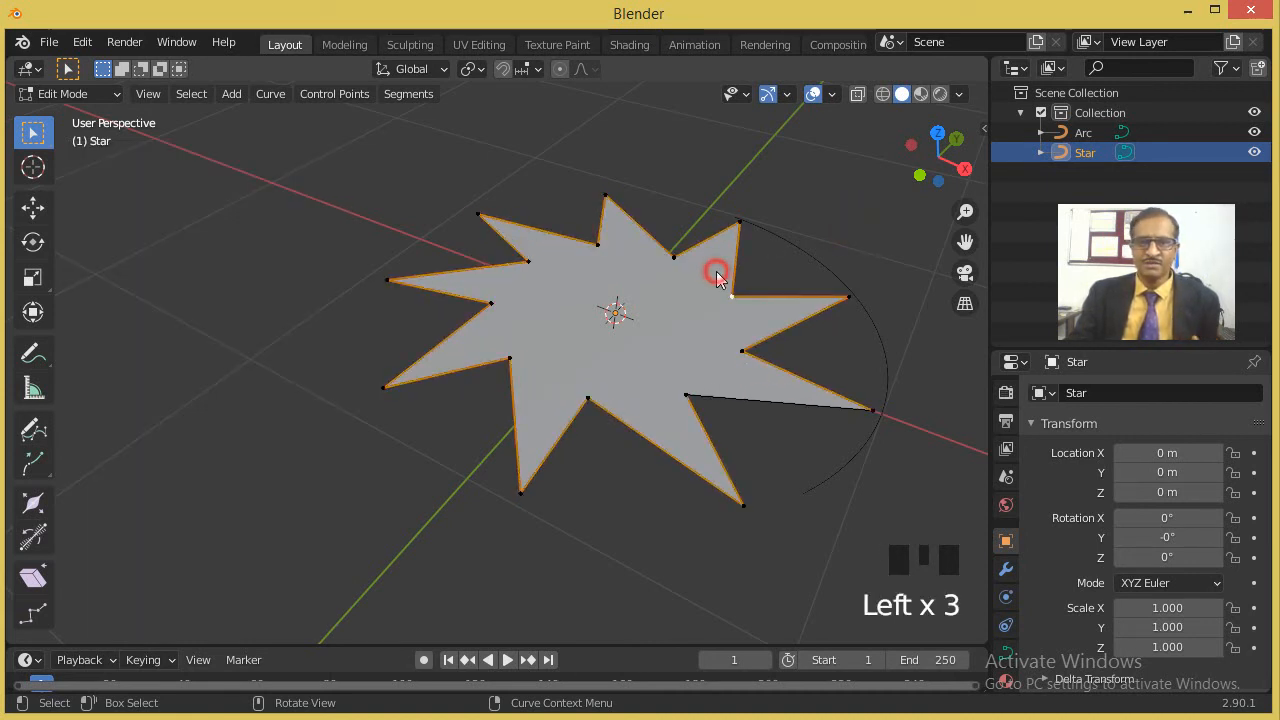
key(Tab)
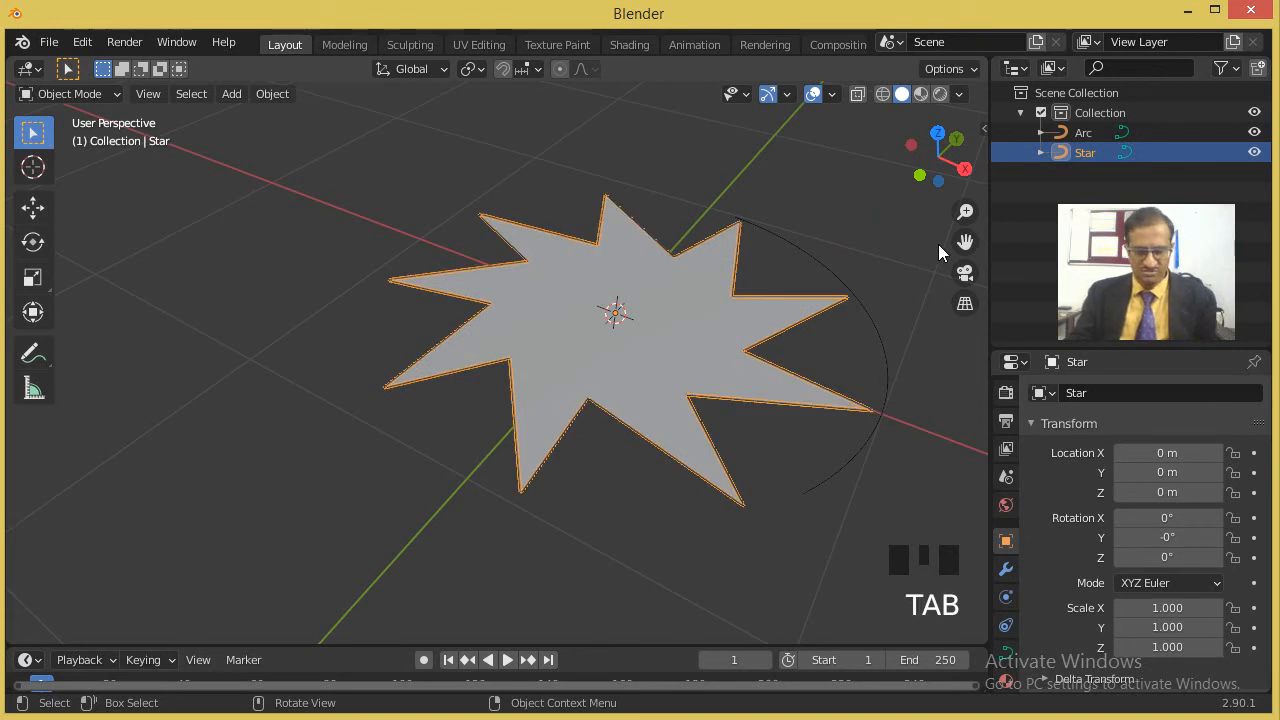
Show the sidebar and examine the Curve Edit tools available for the star in Edit Mode.
key(n)
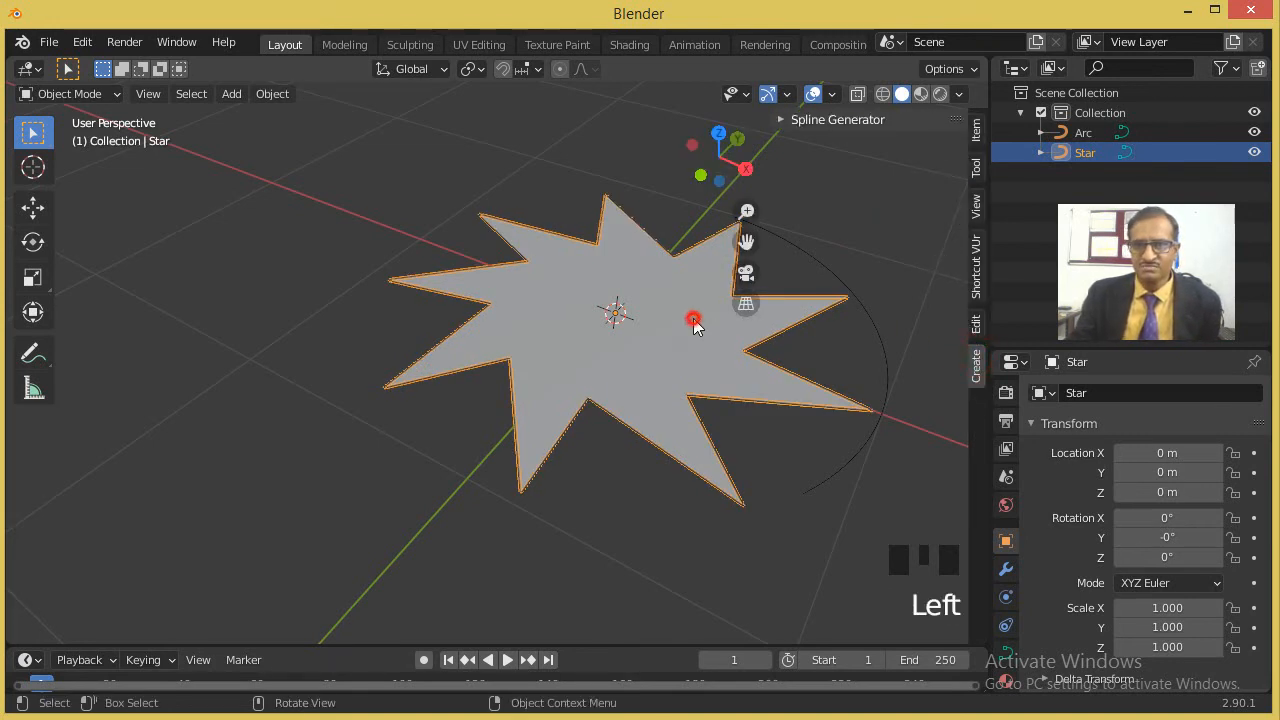
key(Tab)
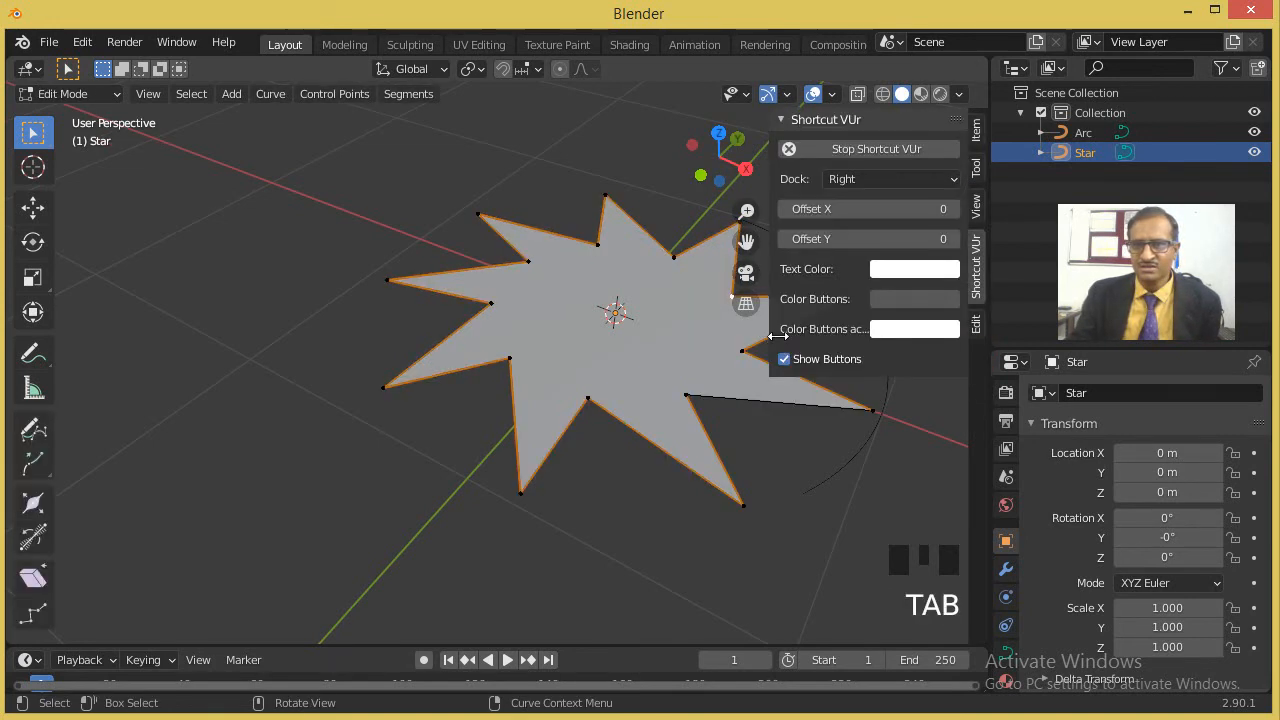
click(977, 318)
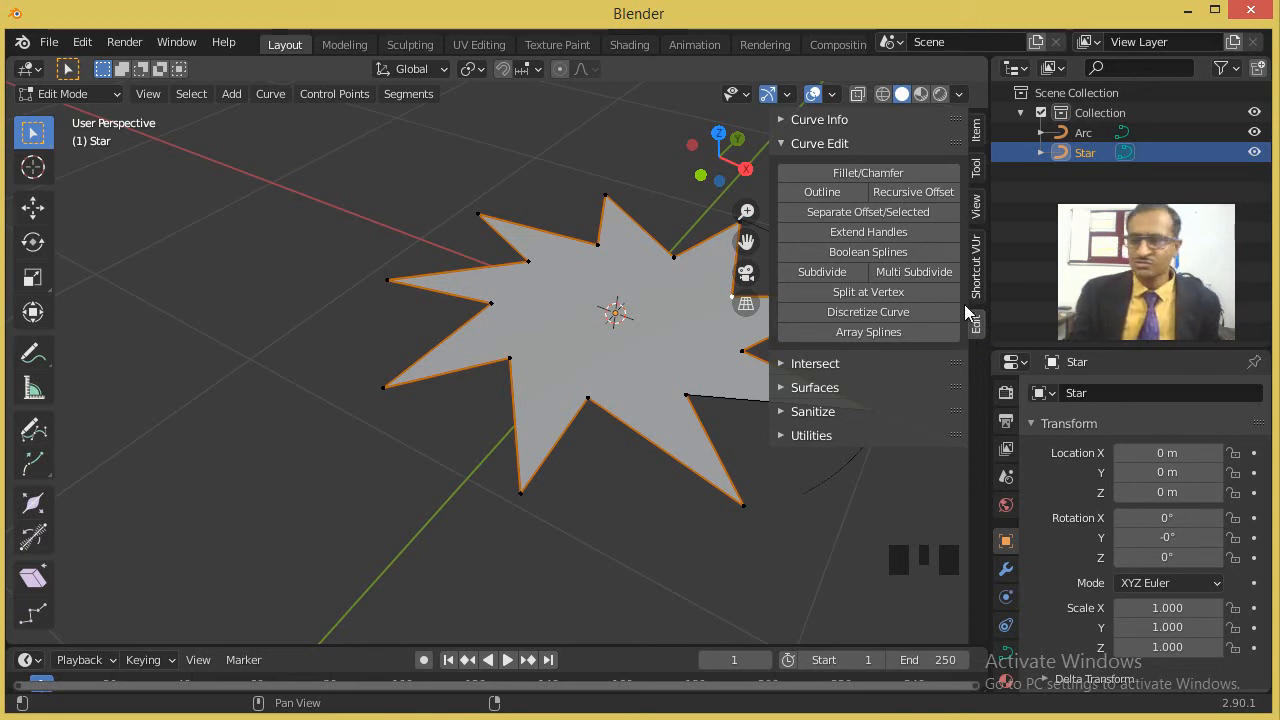
Return to Object Mode, hide the sidebar and delete the star curve.
key(Tab)
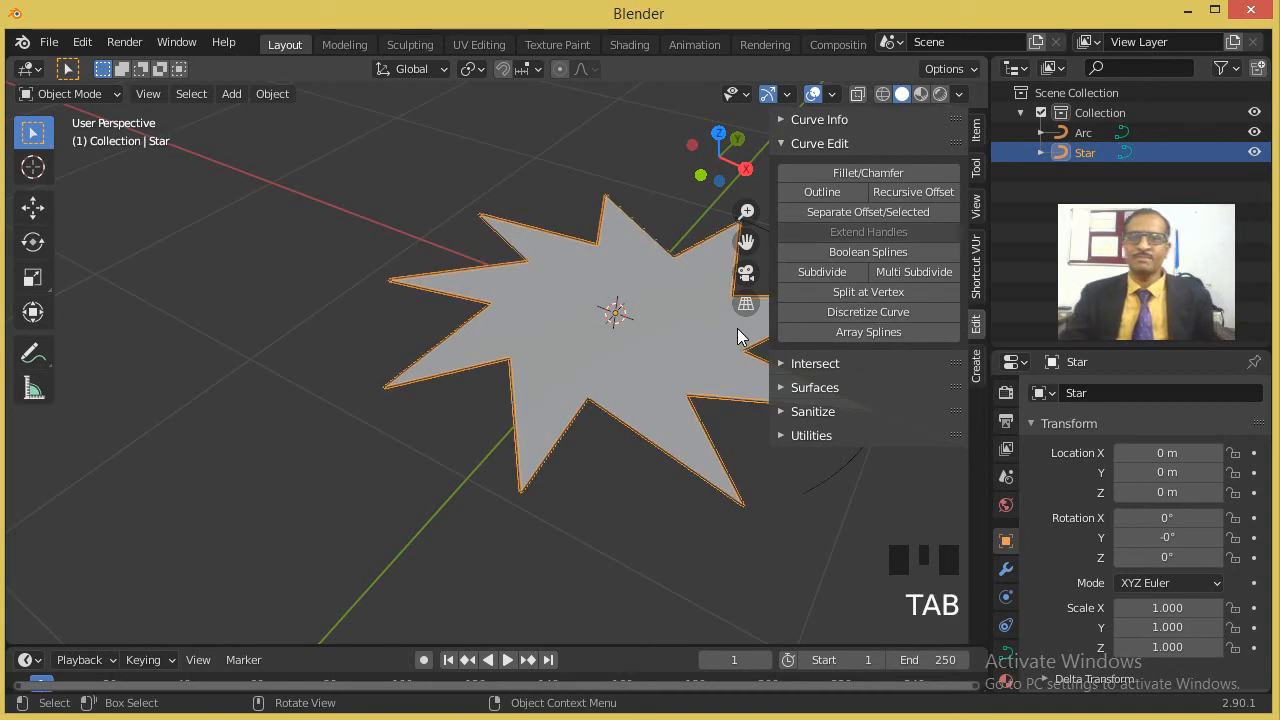
key(n)
click(587, 350)
key(Delete)
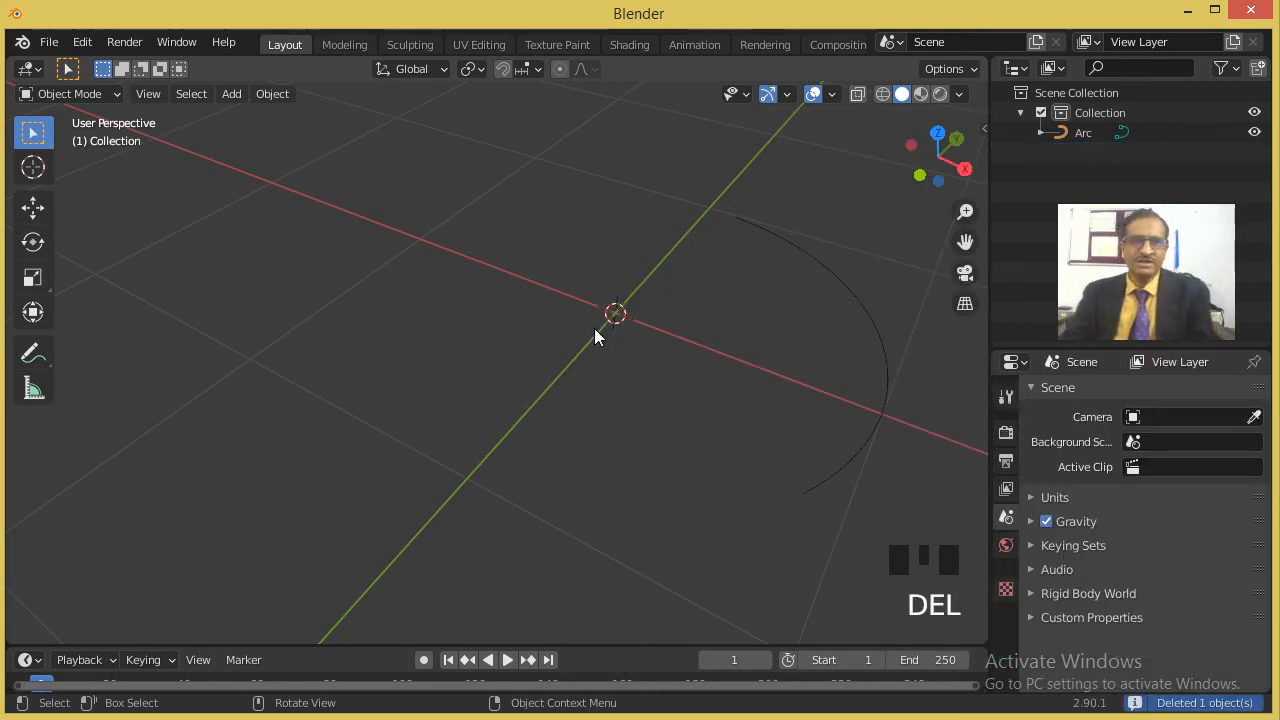
Disable the Curve Tools and Extra Objects curve add-ons and enable Add Curve: IvyGen in the preferences.
click(258, 100)
click(82, 43)
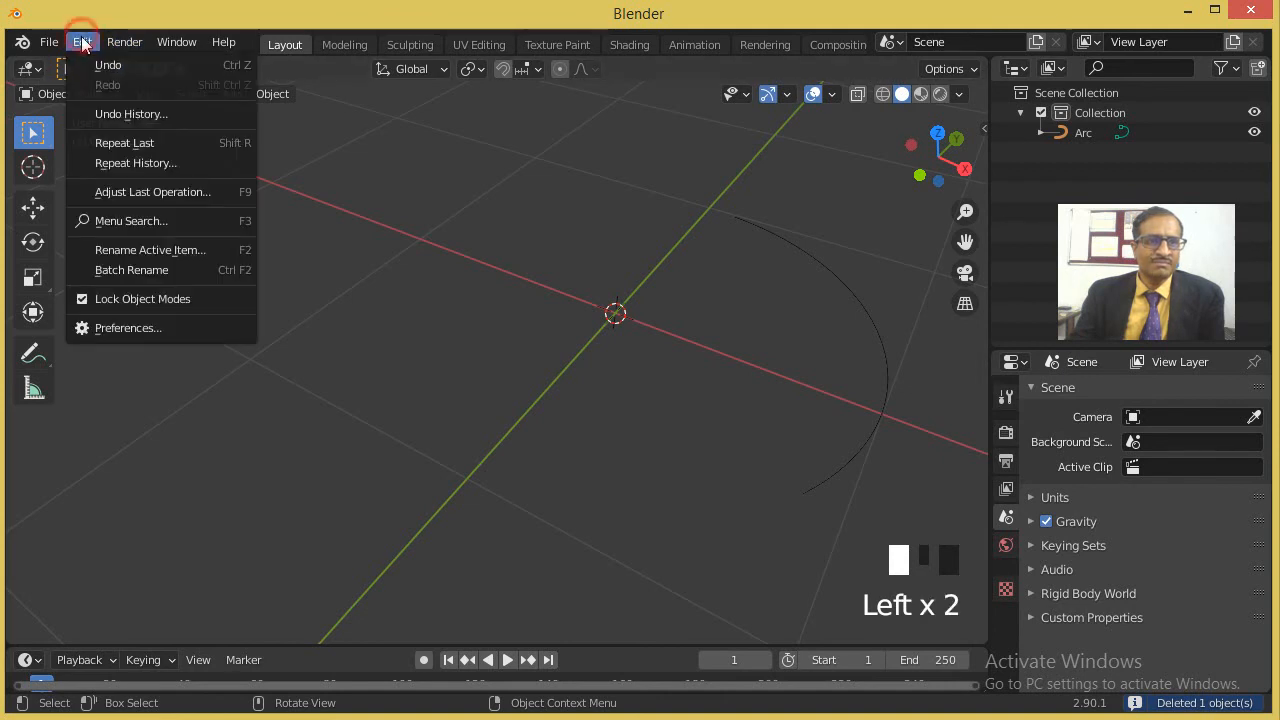
click(190, 328)
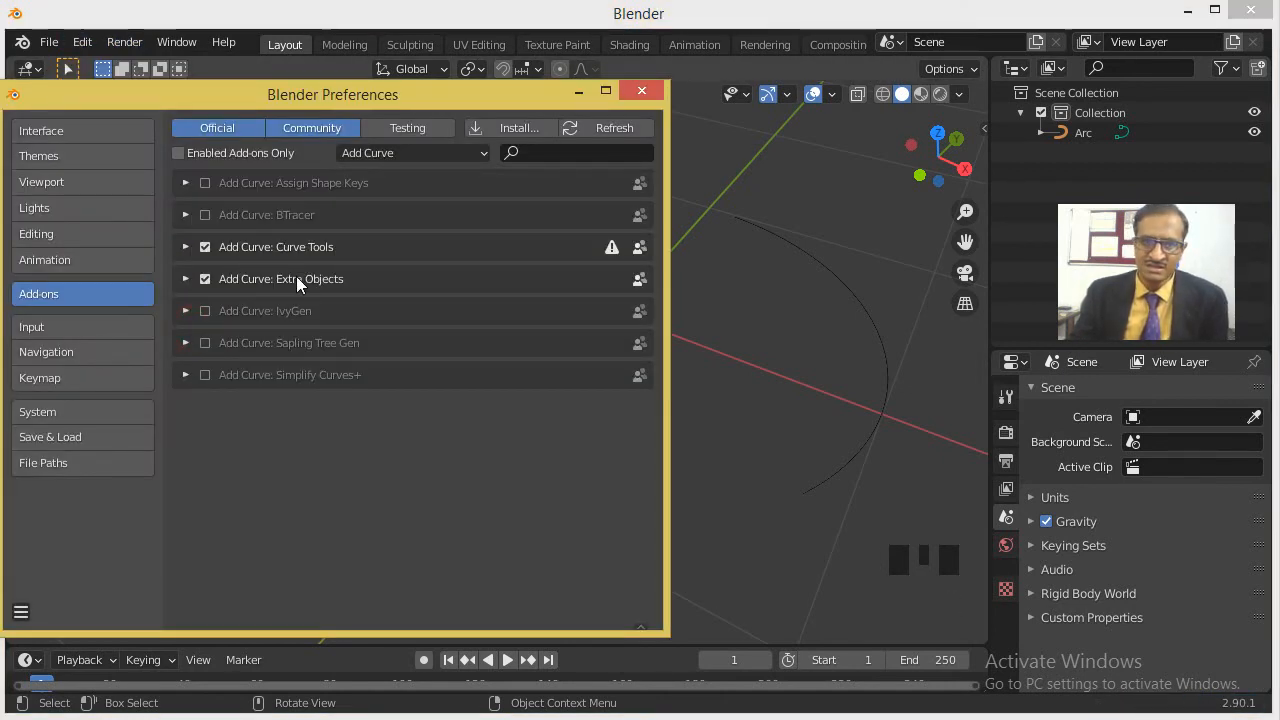
click(205, 247)
click(205, 279)
click(205, 311)
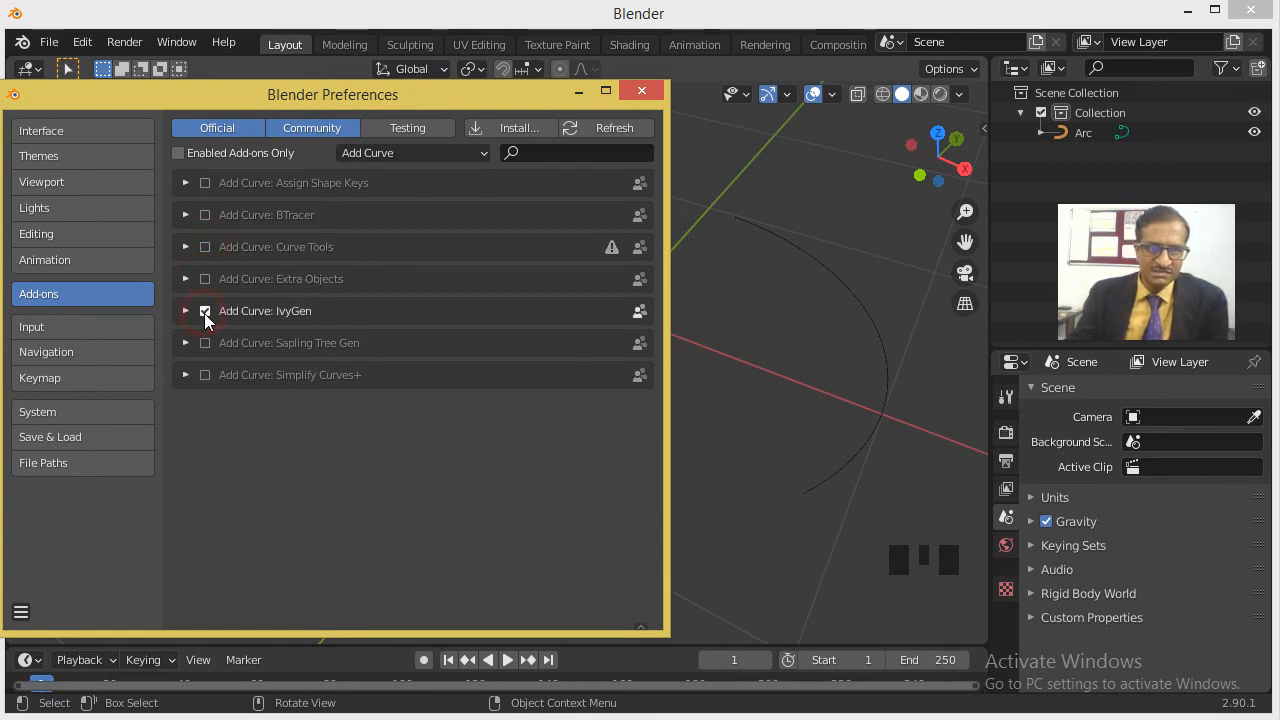
click(643, 93)
Check the curve and mesh types that can be added for an ivy entry.
click(231, 93)
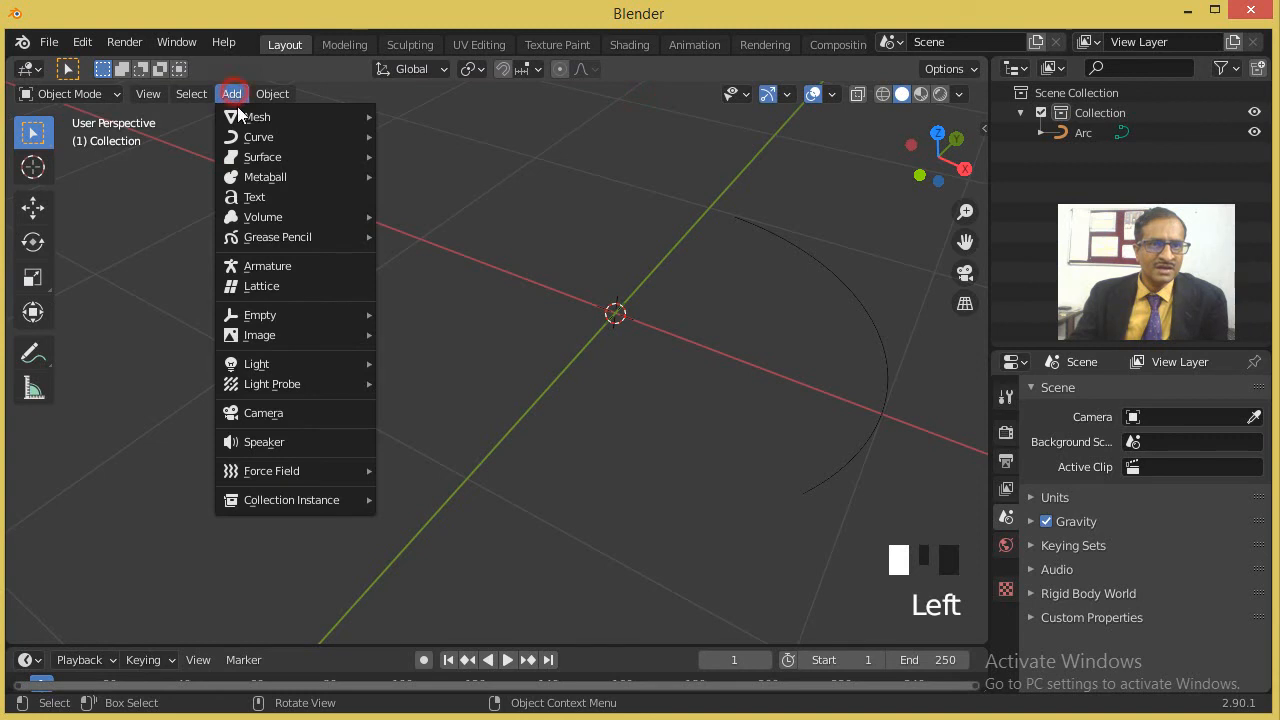
mouse_move(255, 140)
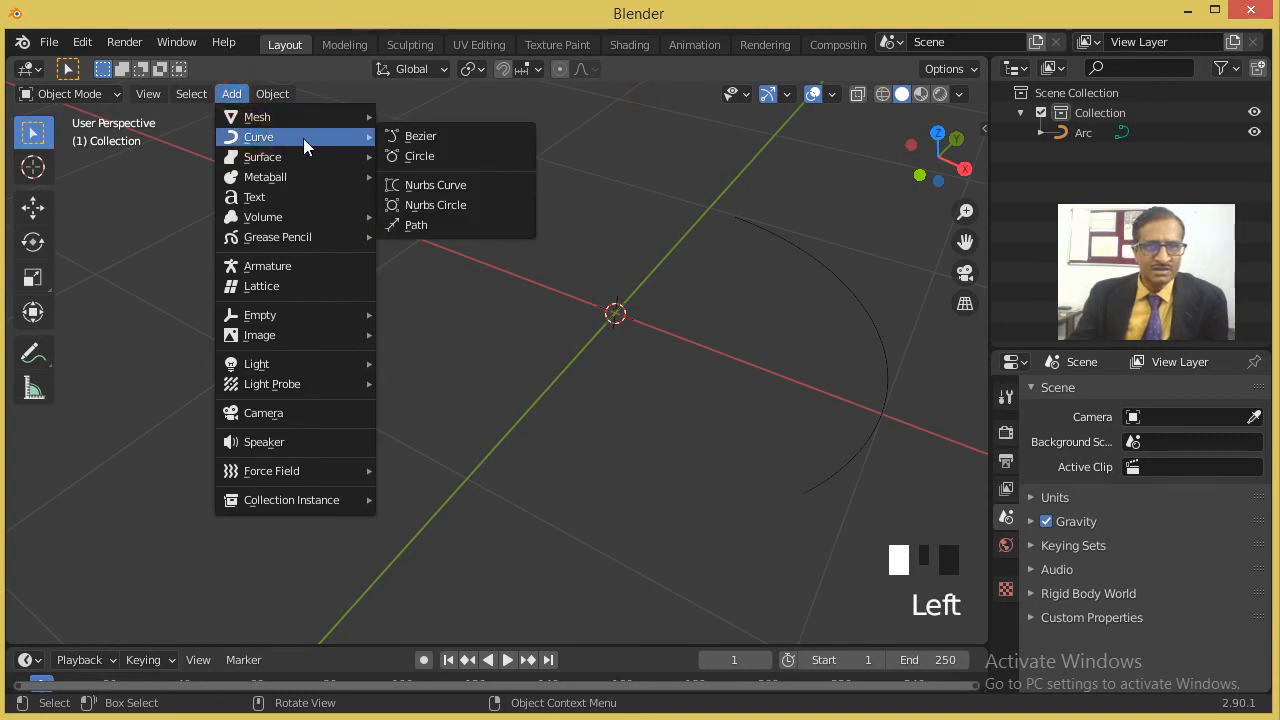
mouse_move(254, 116)
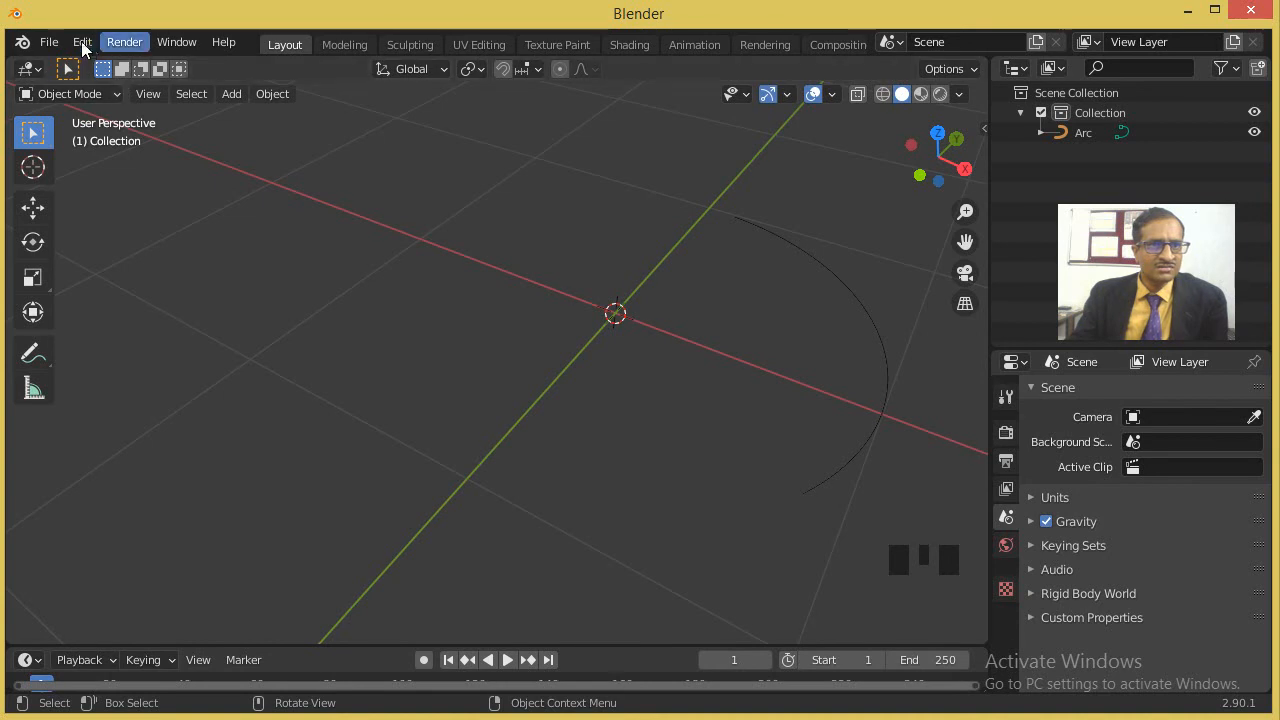
Disable the IvyGen add-on and enable Add Curve: Sapling Tree Gen in the preferences.
click(82, 41)
click(207, 330)
click(204, 298)
click(204, 330)
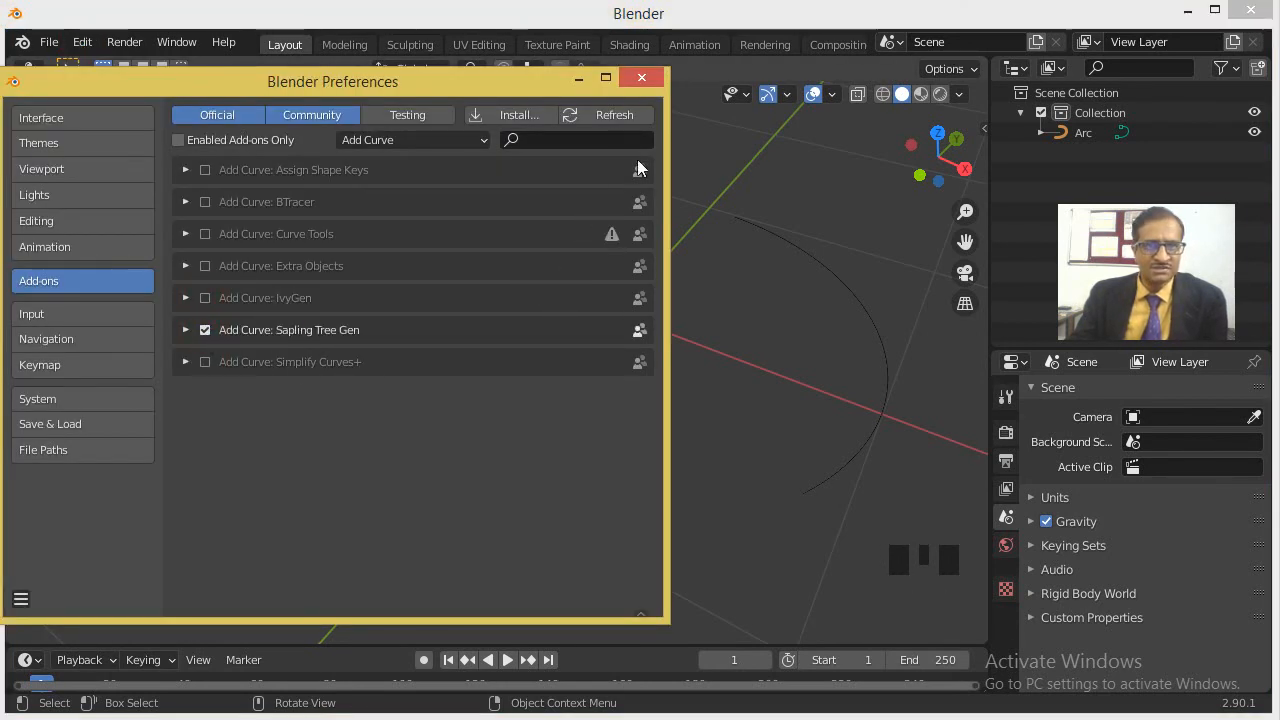
click(641, 77)
Add a tree to the scene with the Sapling Tree Gen curve generator.
click(231, 93)
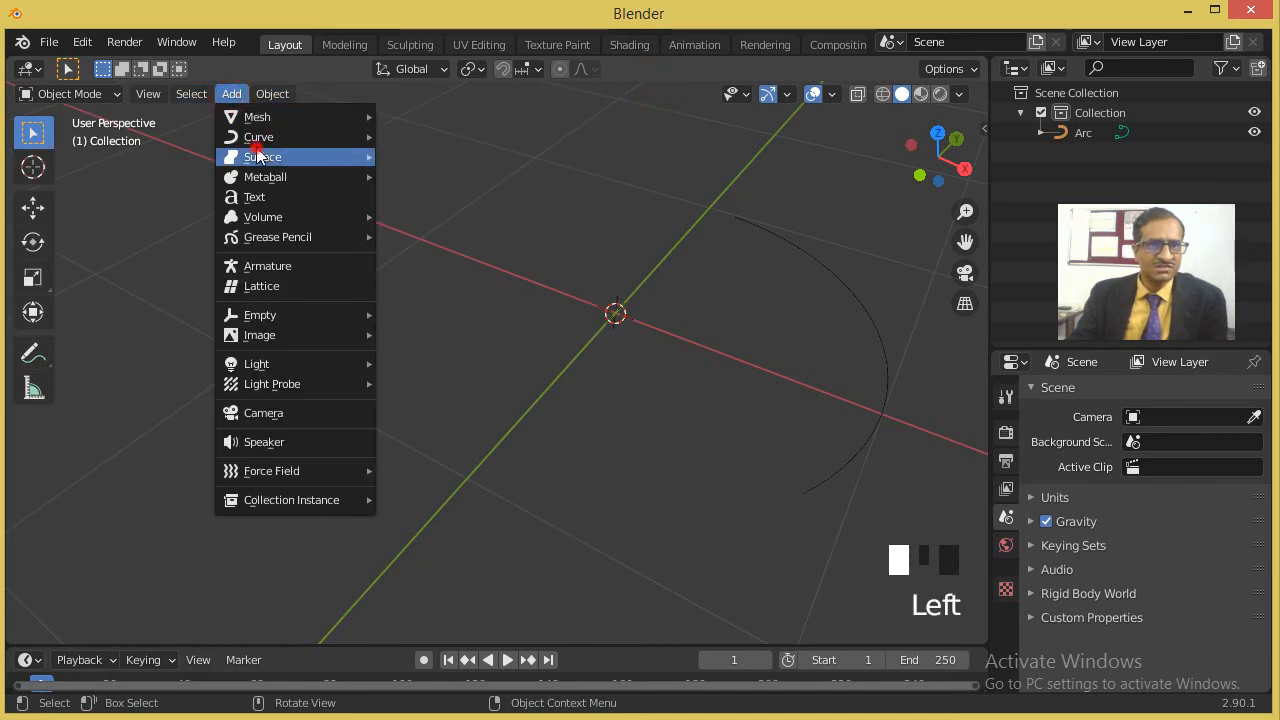
mouse_move(257, 137)
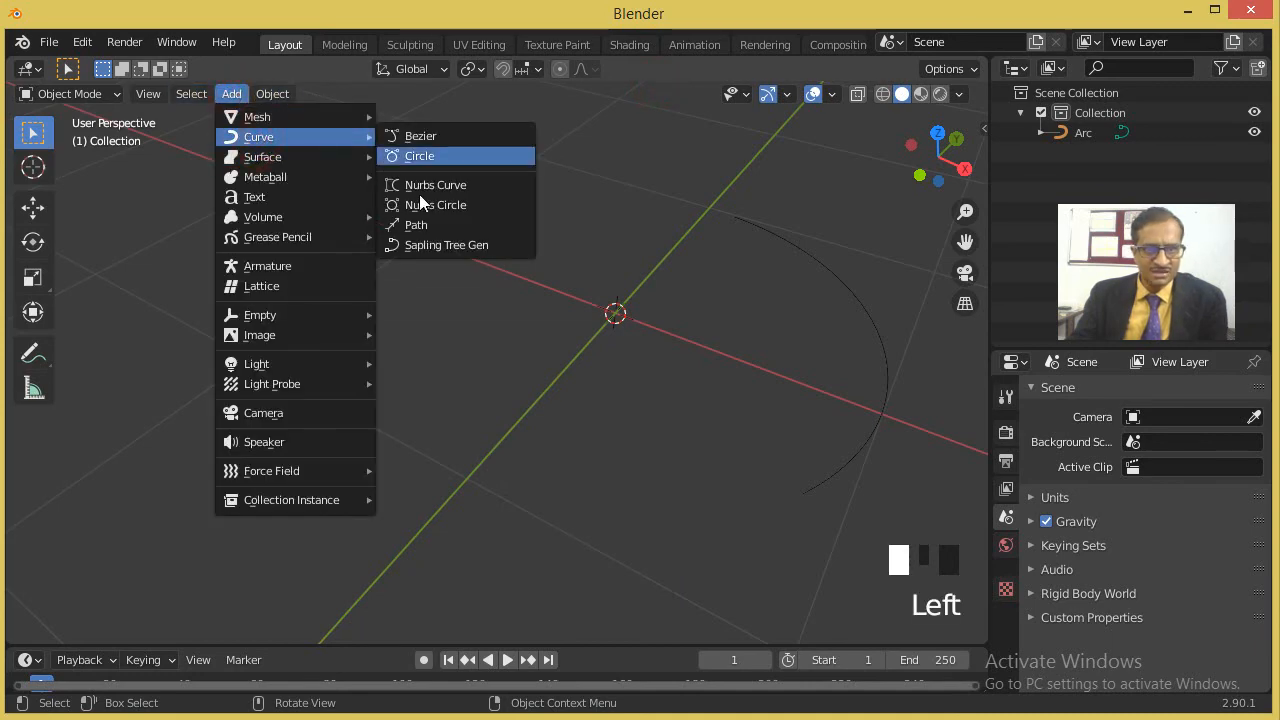
click(450, 247)
scroll(690, 340, down, 7)
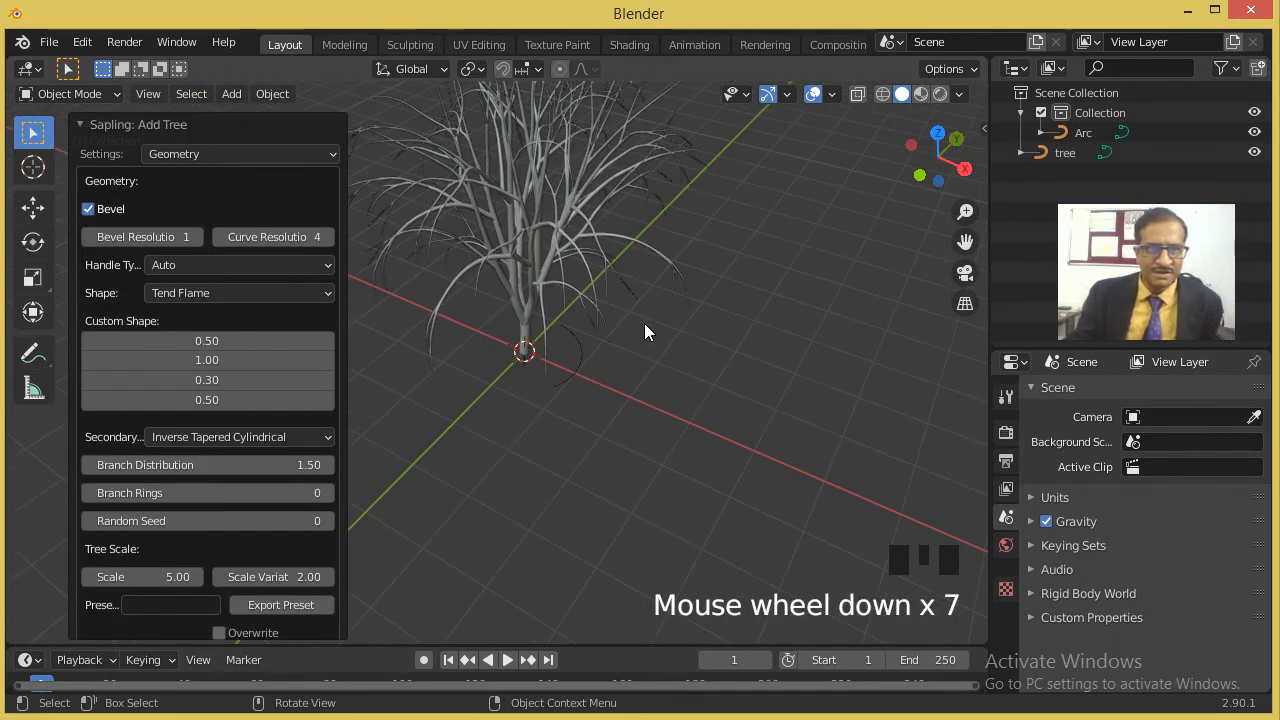
middle_drag(644, 323, 658, 310)
Set the tree's first Custom Shape value to 1.00, Branch Rings to 2 and Random Seed to 1.
click(240, 337)
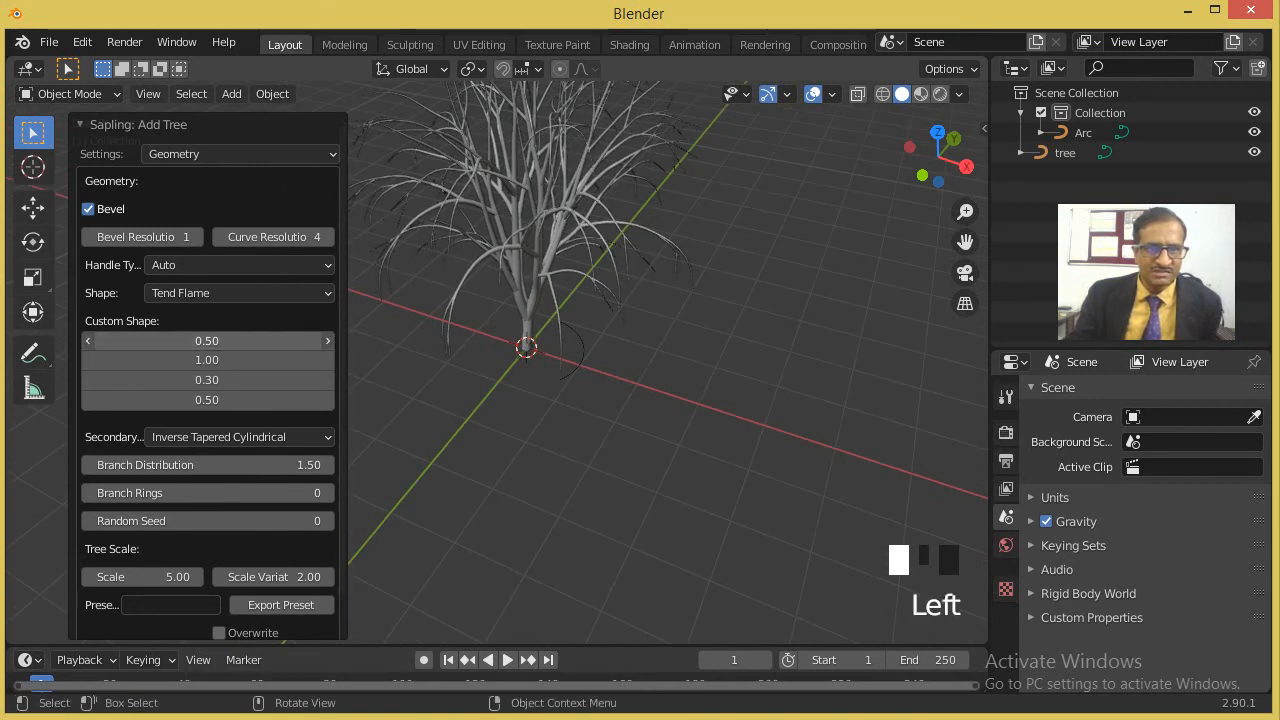
drag(240, 340, 300, 340)
double_click(220, 359)
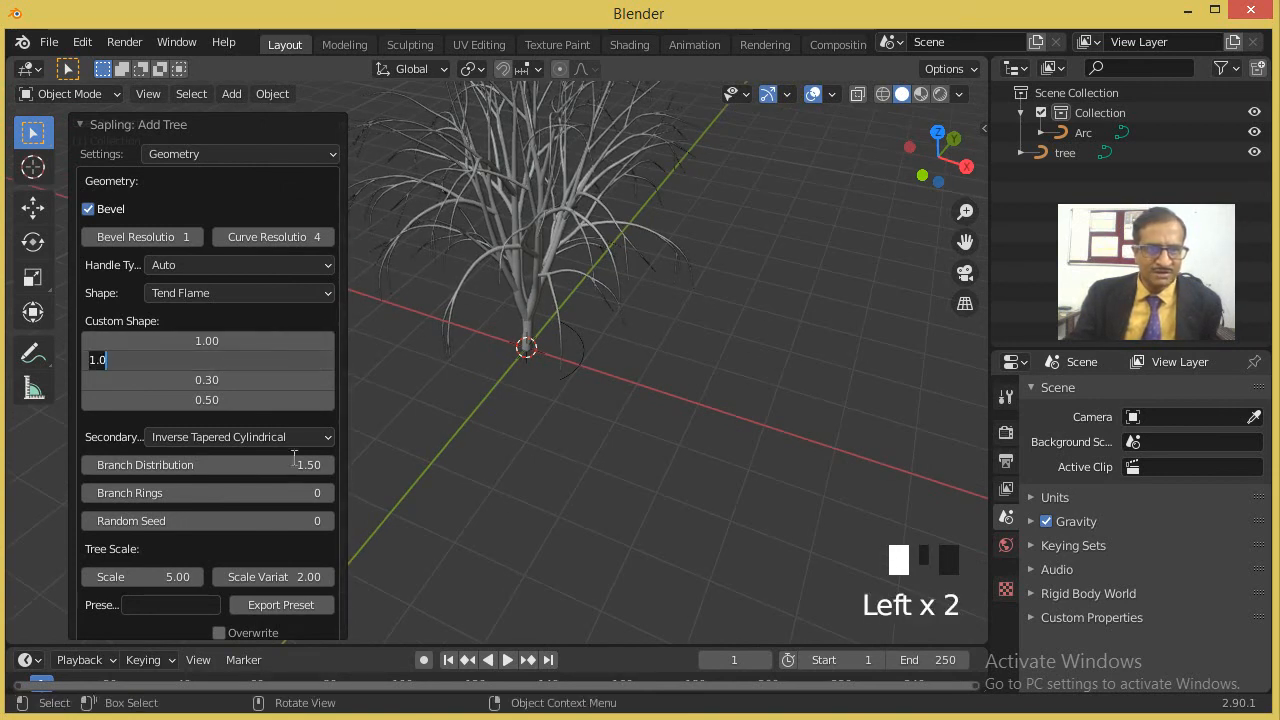
click(328, 493)
click(328, 493)
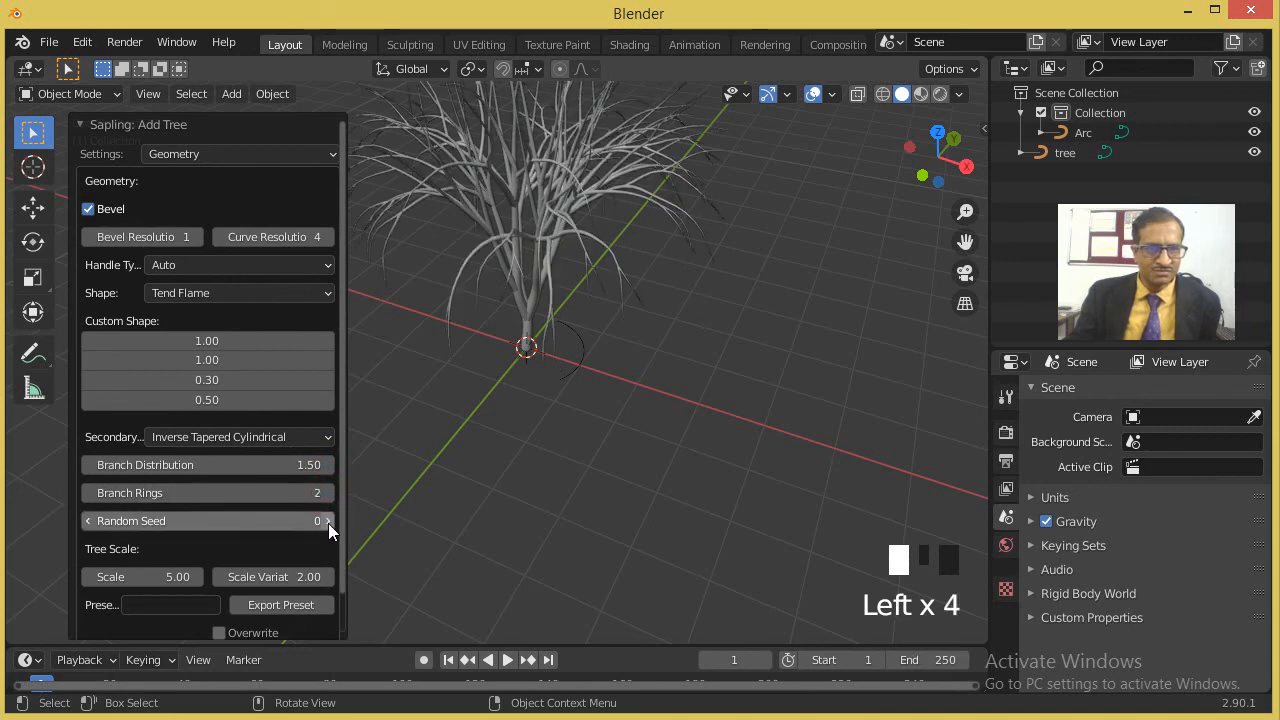
click(328, 522)
scroll(634, 457, up, 3)
middle_drag(634, 457, 603, 412)
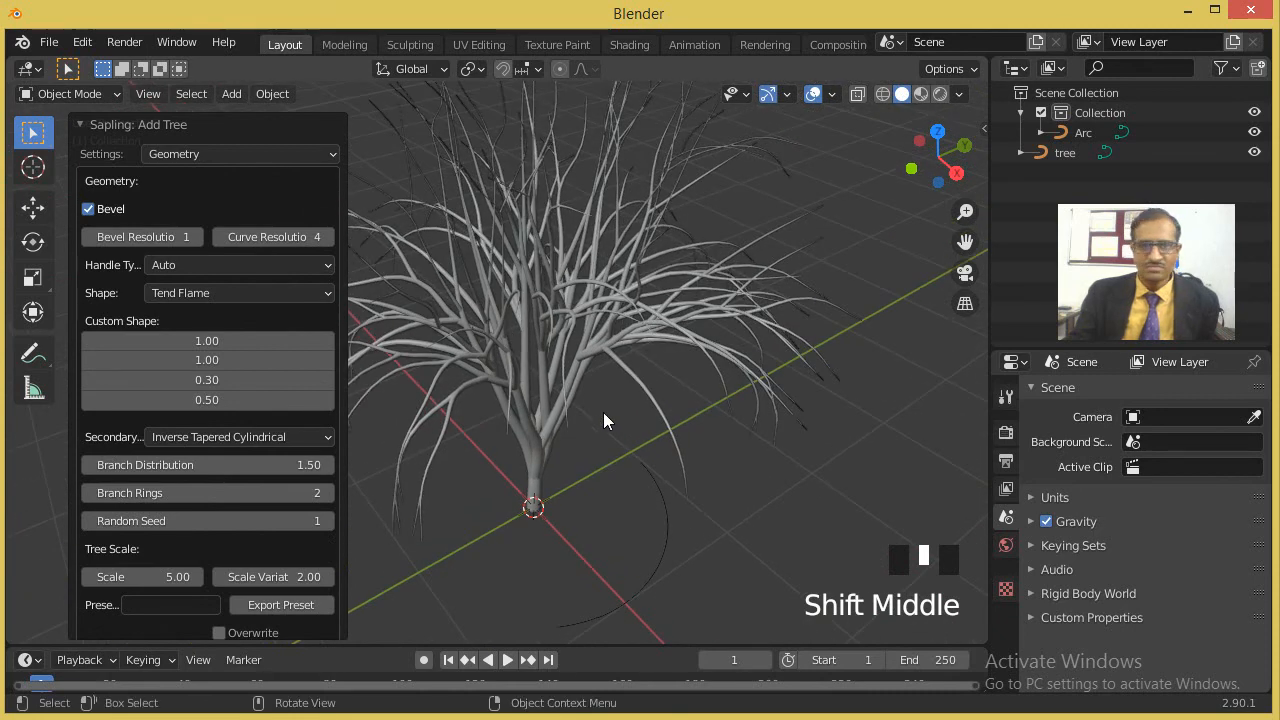
scroll(330, 458, down, 3)
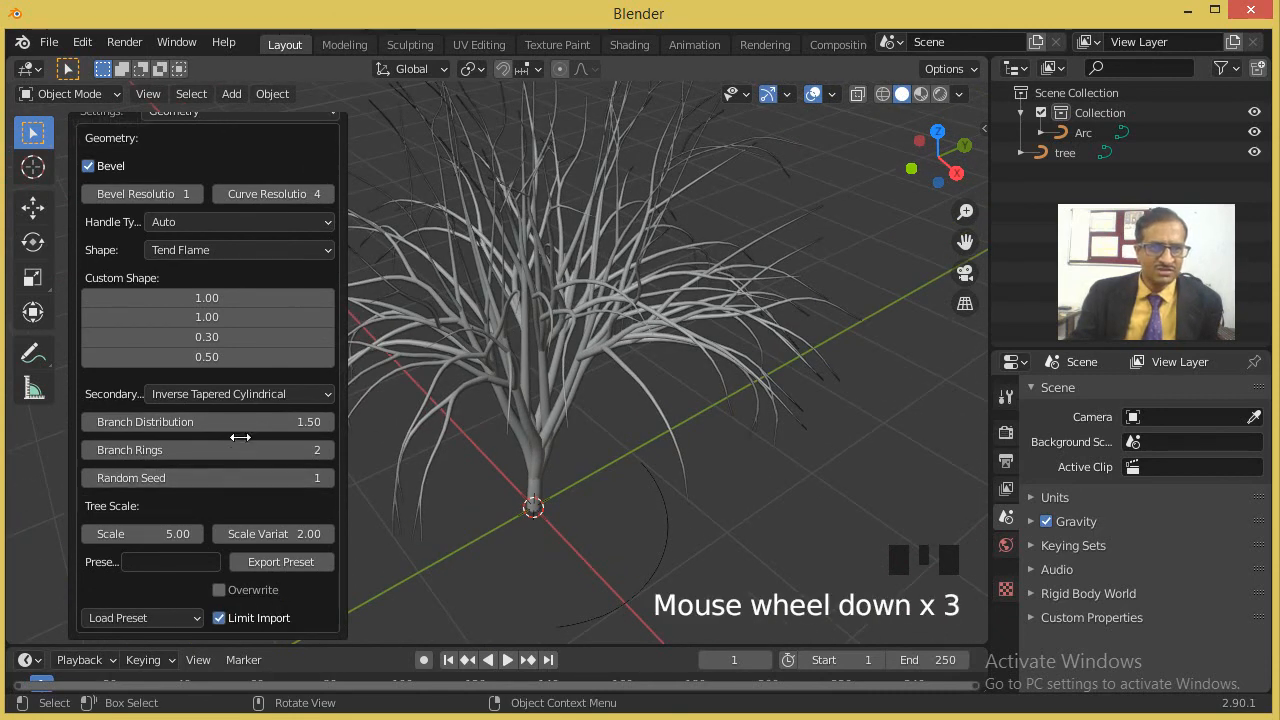
scroll(300, 400, up, 3)
Disable the Sapling Tree Gen add-on and enable Add Curve: Simplify Curves+ in the preferences.
click(81, 40)
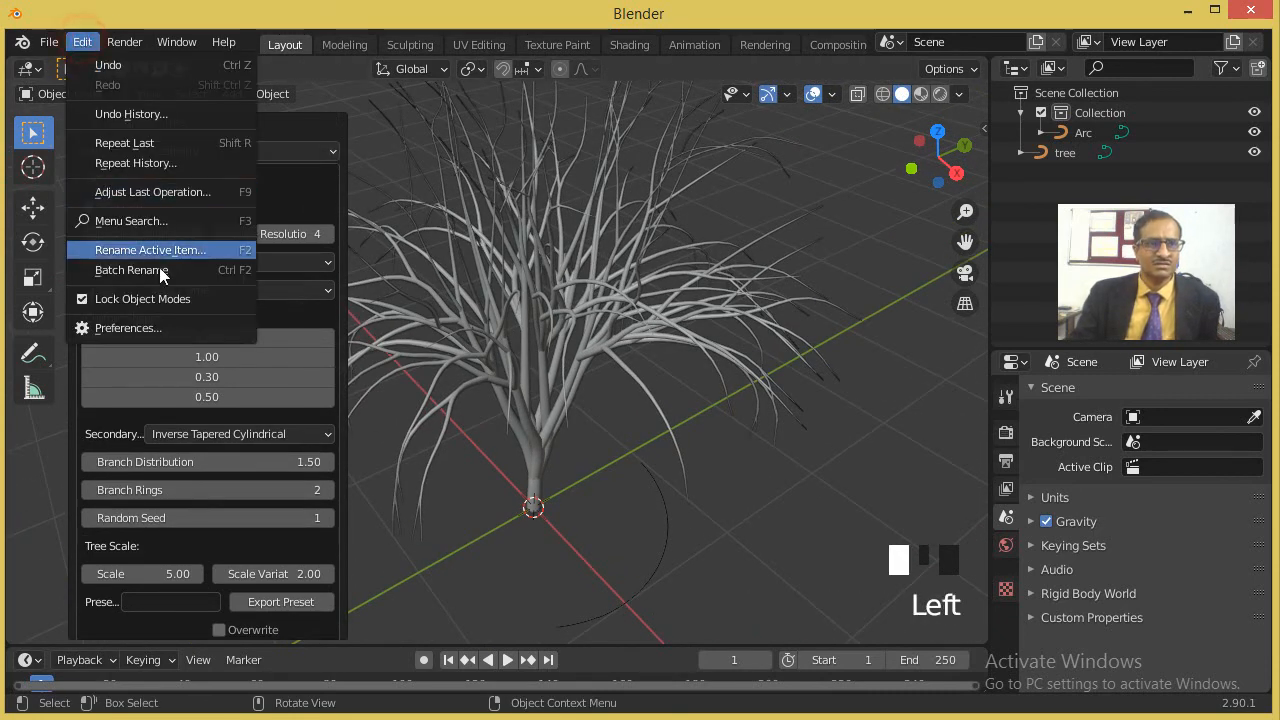
click(178, 326)
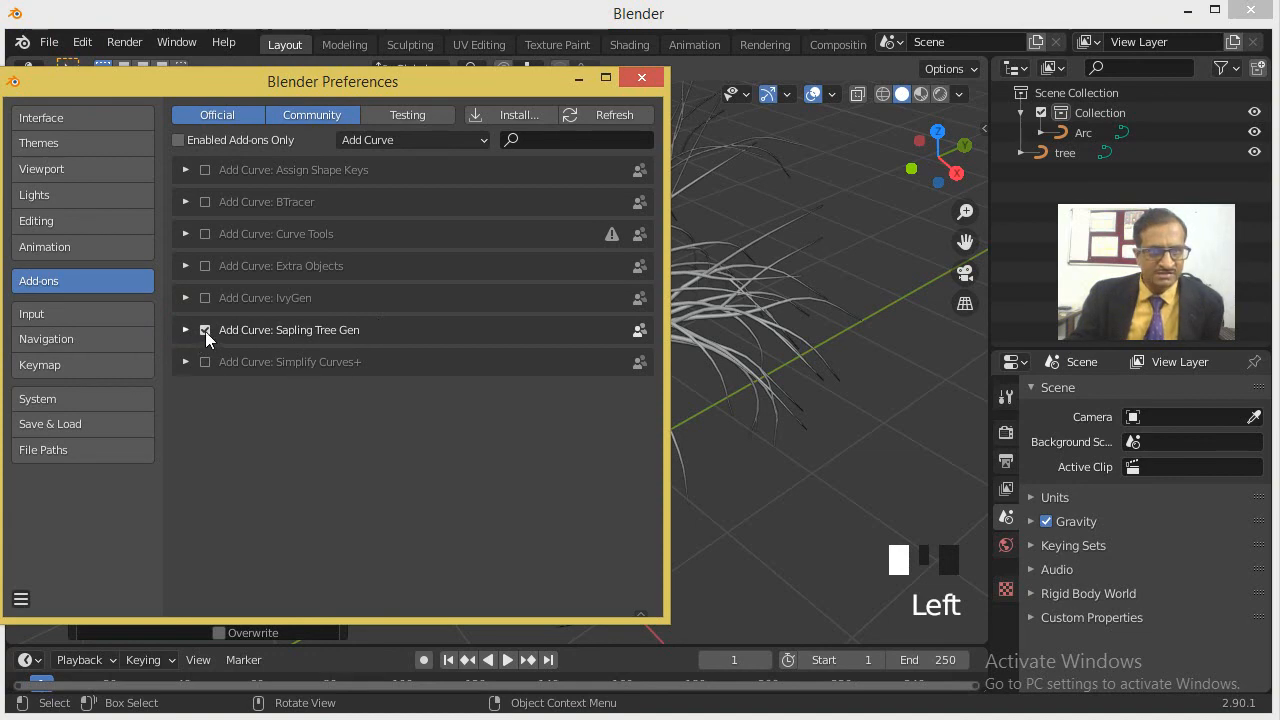
click(205, 330)
click(205, 362)
Delete the tree and check the curve types that can be added in Object Mode.
click(759, 395)
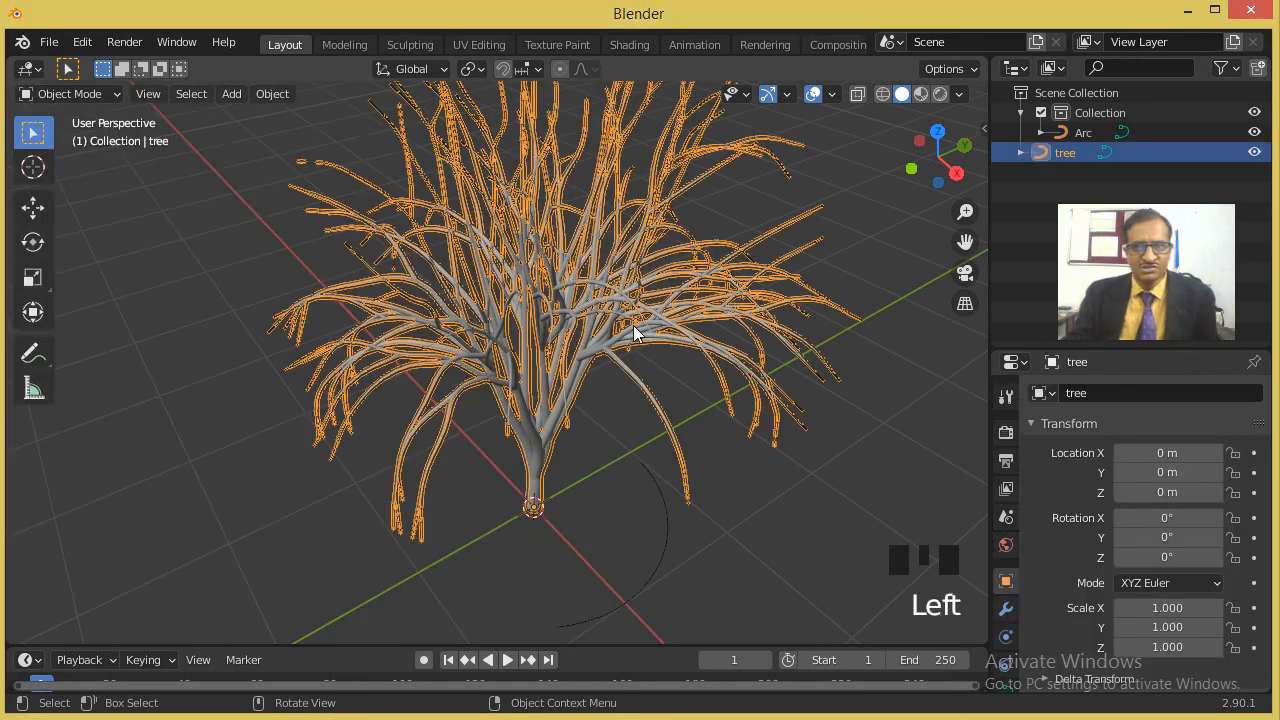
key(Delete)
click(231, 93)
mouse_move(250, 145)
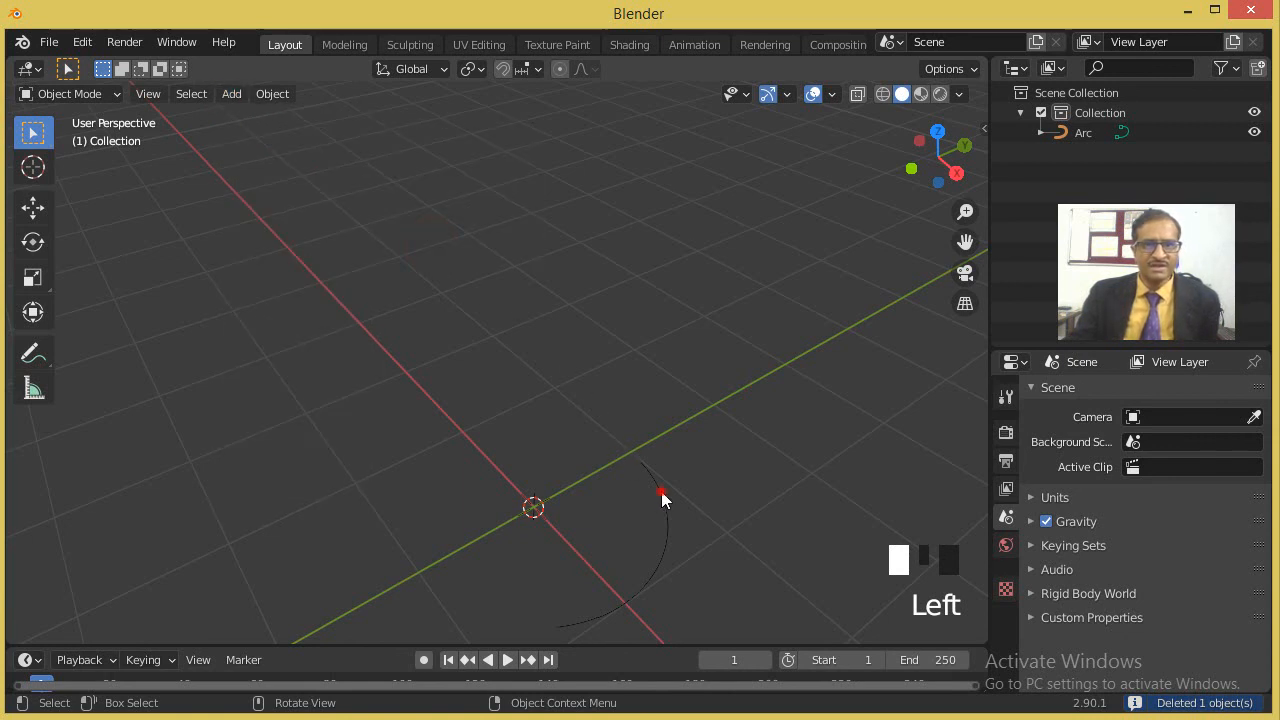
Put the arc into Edit Mode and apply Curve Simplify to it.
click(665, 505)
key(Tab)
click(231, 93)
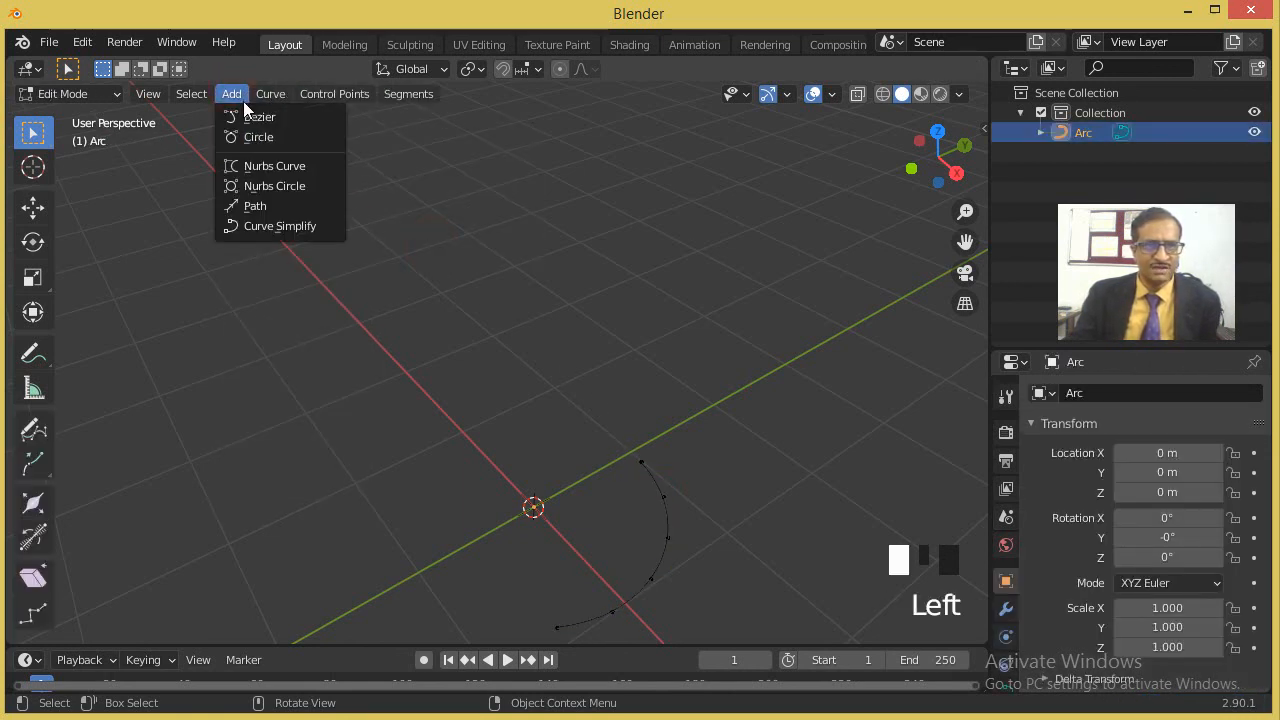
click(279, 226)
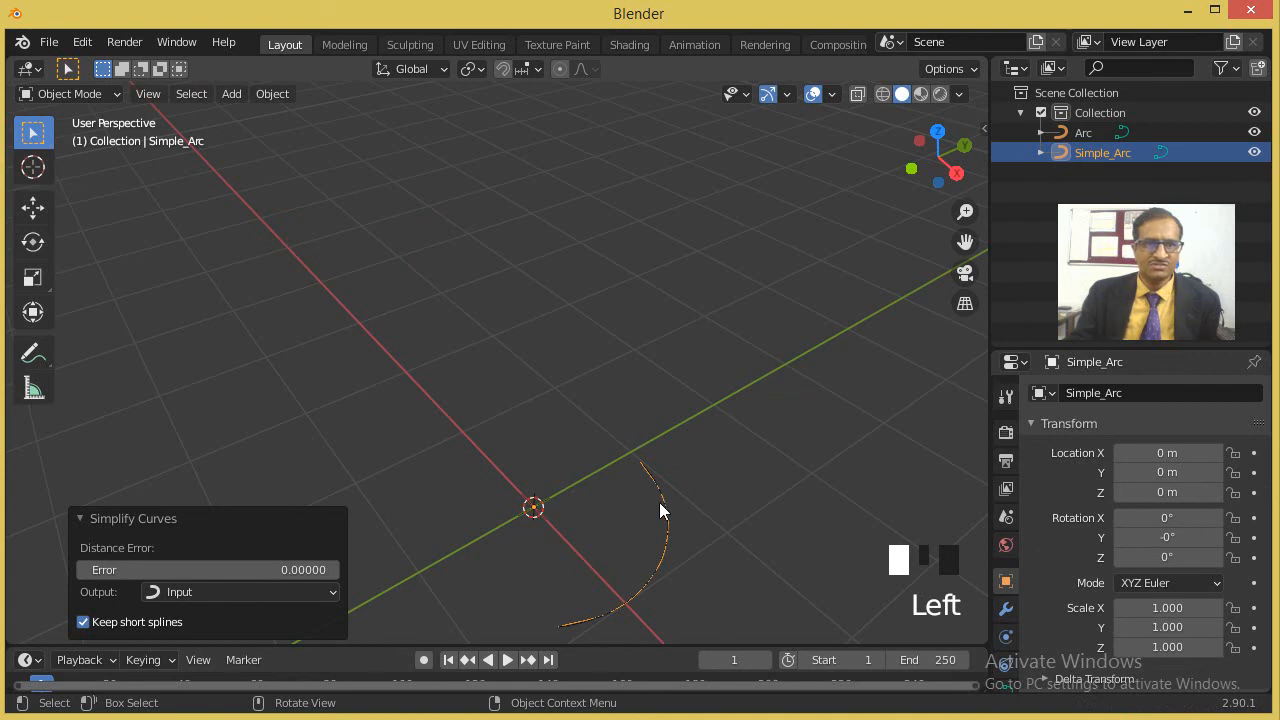
Set the Simplify Curves output to Bezier and inspect the simplified arc's control points in Edit Mode.
click(308, 591)
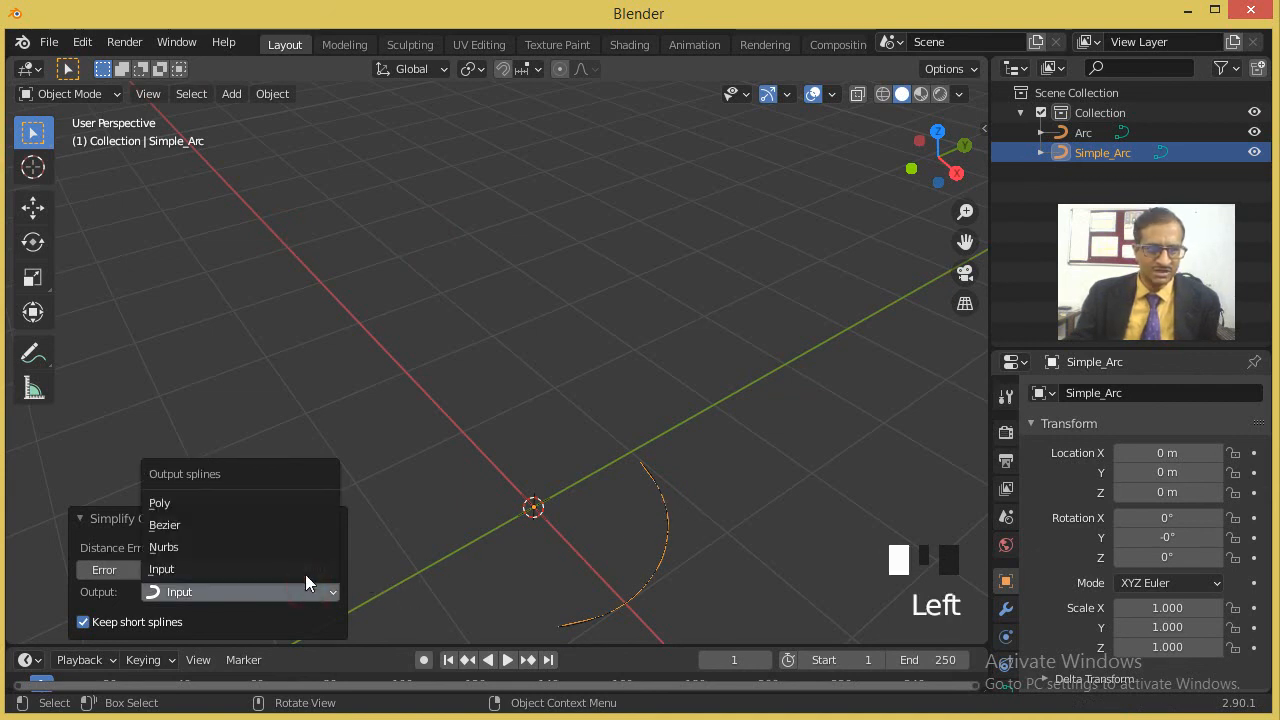
click(289, 524)
key(Tab)
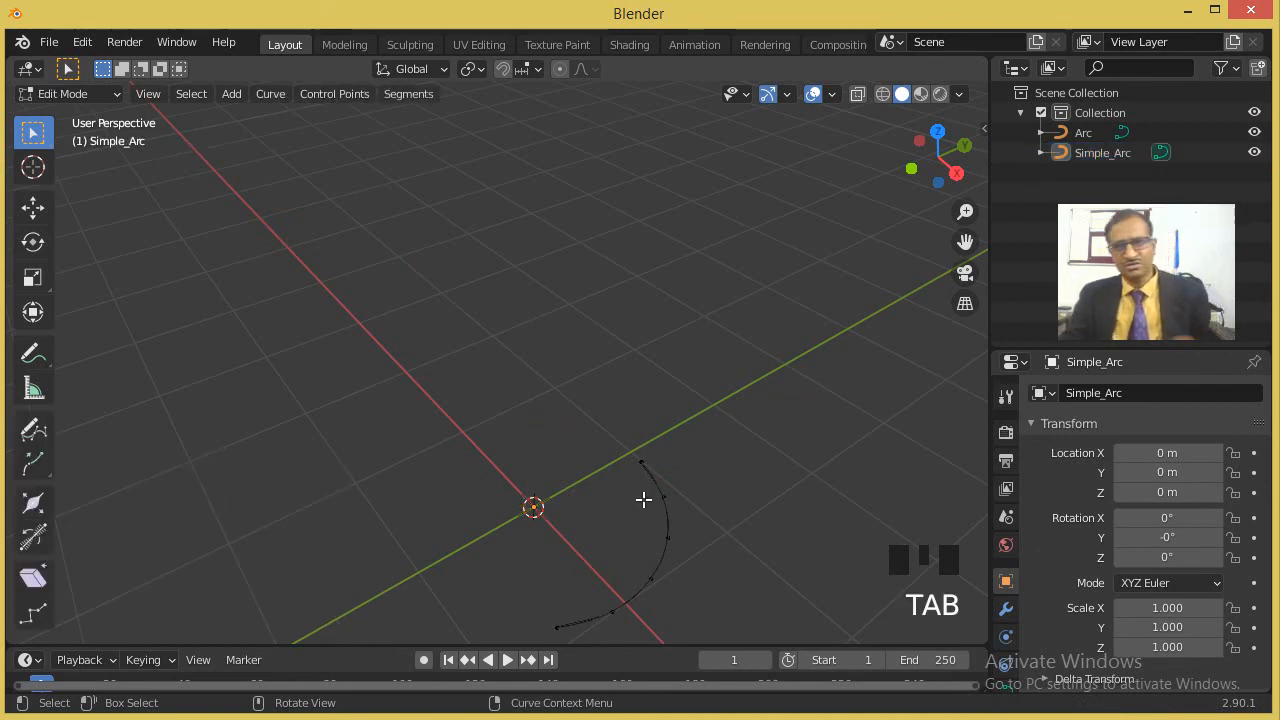
key(Tab)
Delete the original arc curve.
key(Delete)
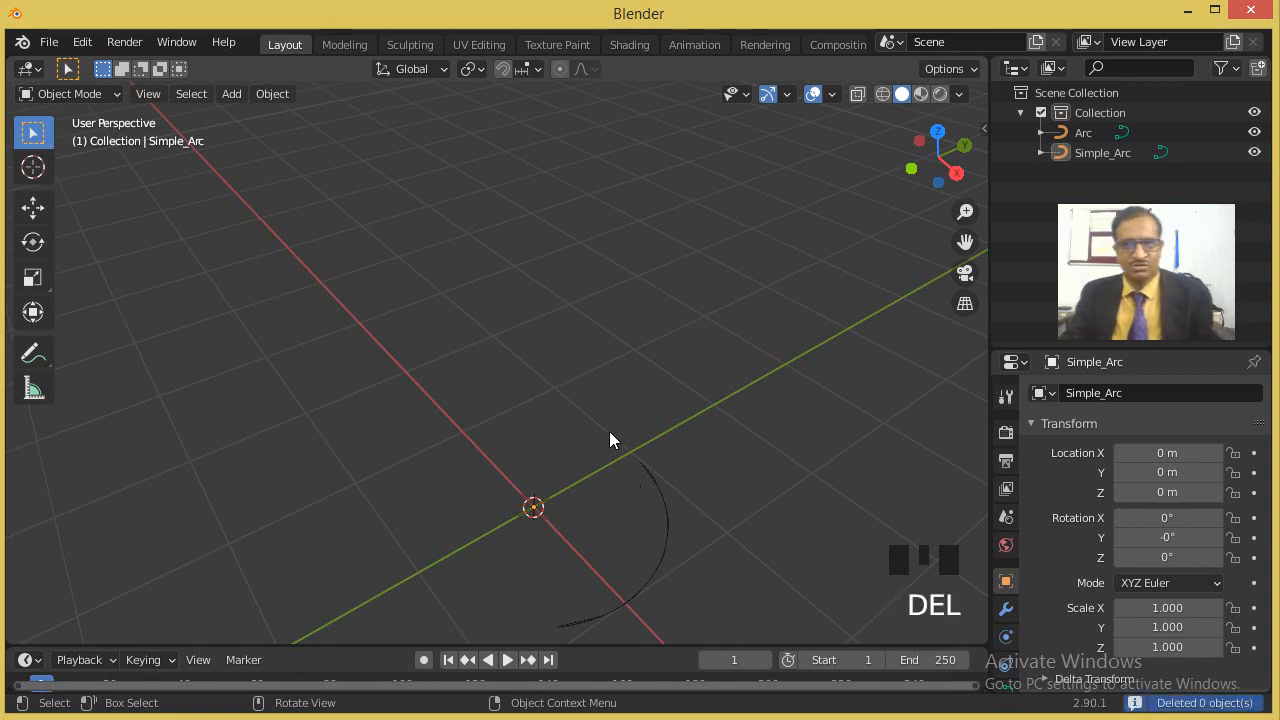
click(655, 475)
key(Delete)
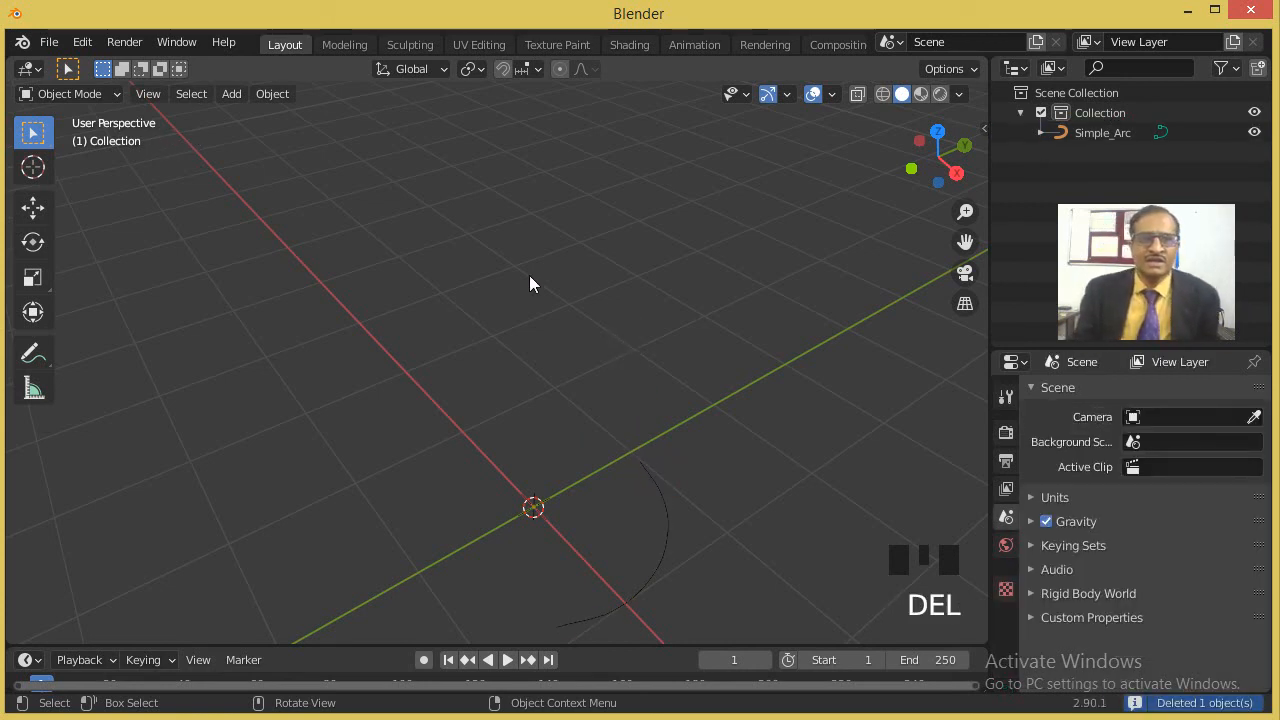
Delete the remaining simplified arc to leave the scene empty.
click(234, 93)
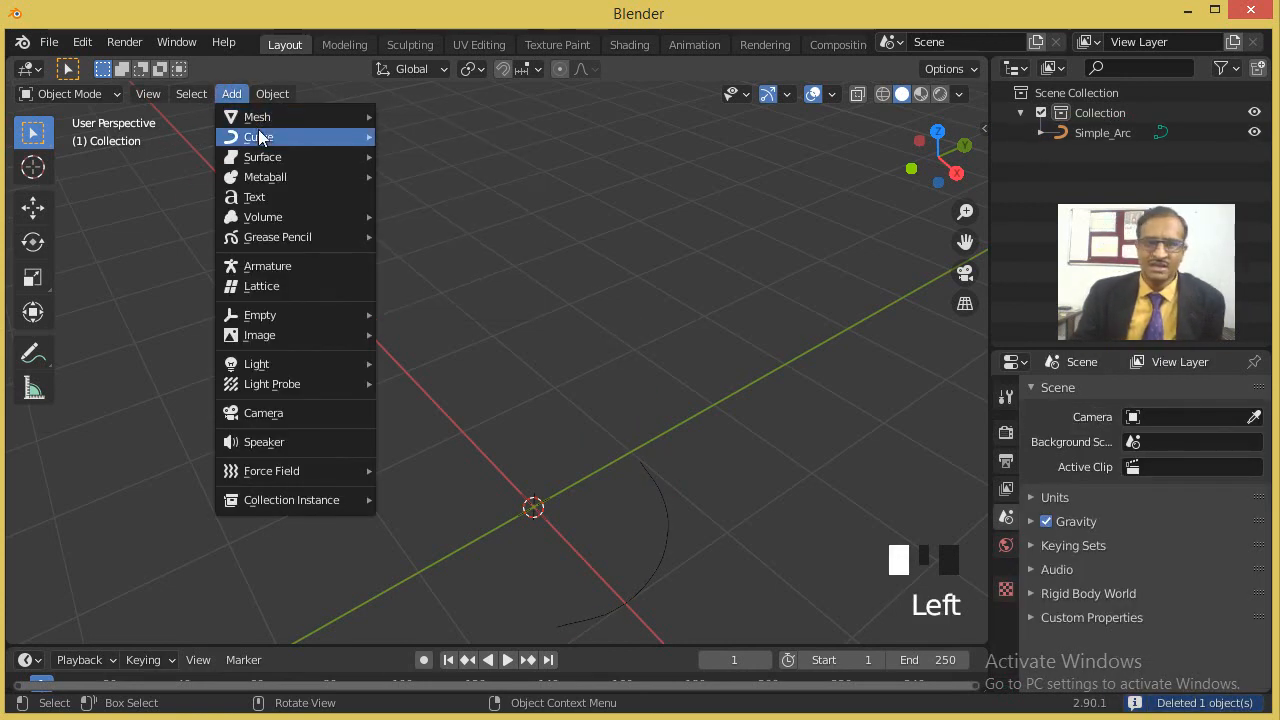
click(669, 295)
shift+middle_drag(663, 480, 657, 434)
scroll(657, 434, up, 2)
click(742, 437)
key(Delete)
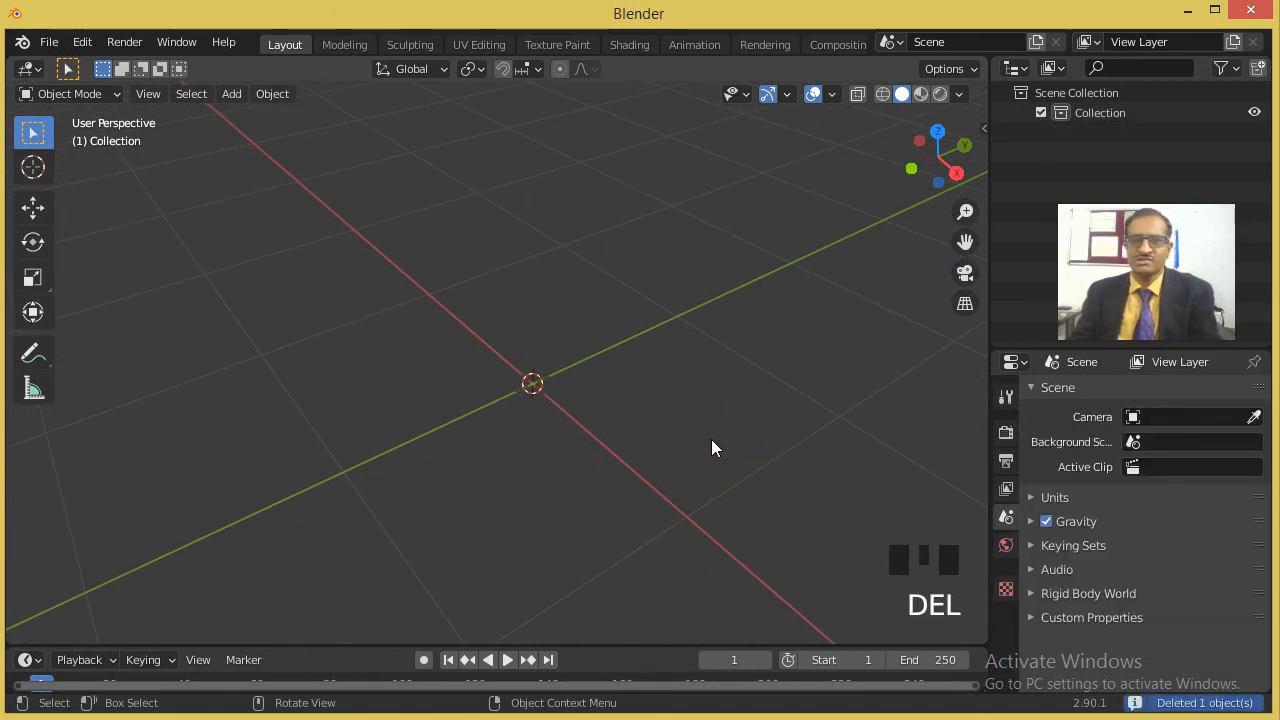